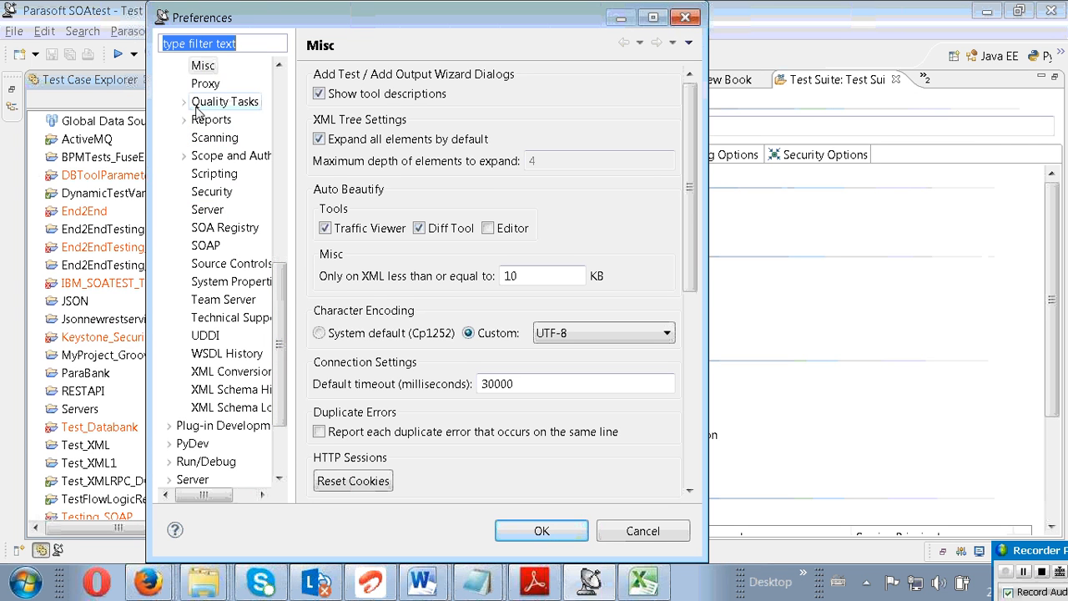
- Open the JDBC Drivers preferences and widen the dialog to review the full classpath entries
{"action": "left_click_drag", "start_coordinate": [281, 274], "coordinate": [280, 193]}
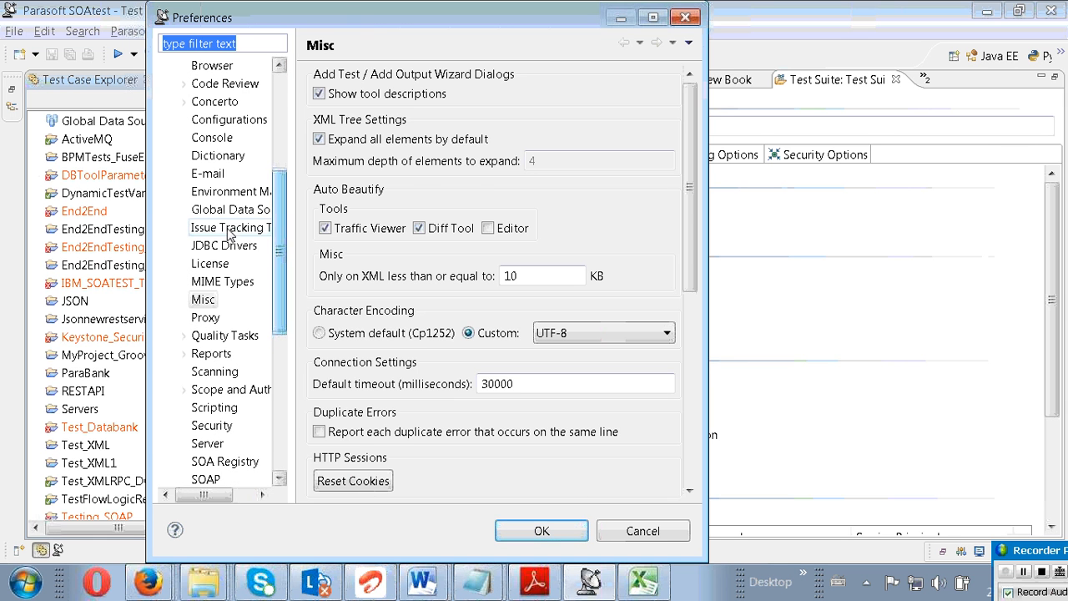
{"action": "left_click", "coordinate": [218, 245]}
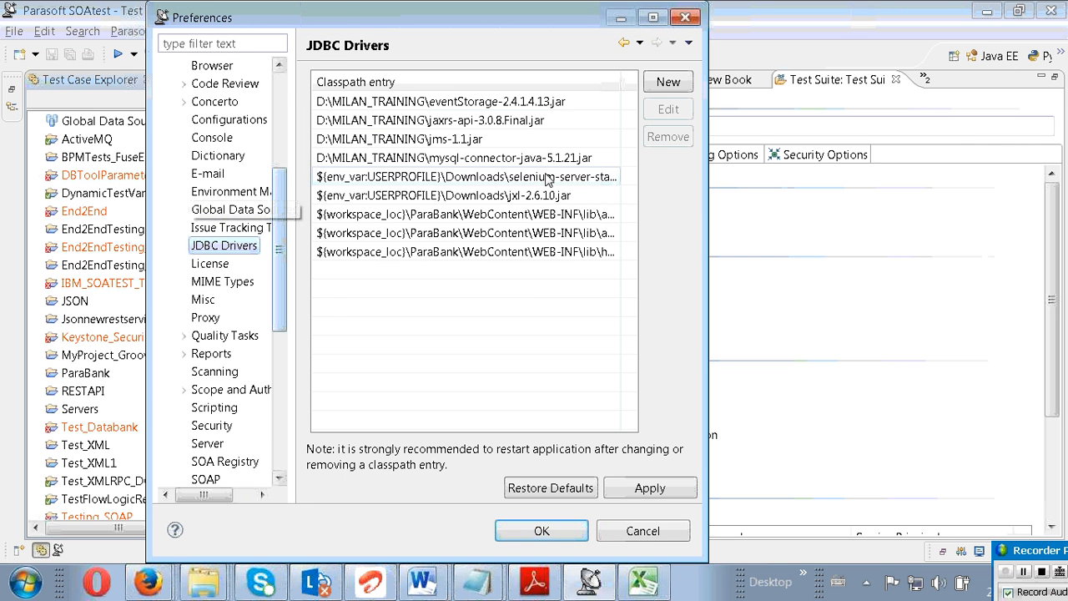
{"action": "left_click_drag", "start_coordinate": [707, 176], "coordinate": [1032, 170]}
{"action": "left_click", "coordinate": [601, 255]}
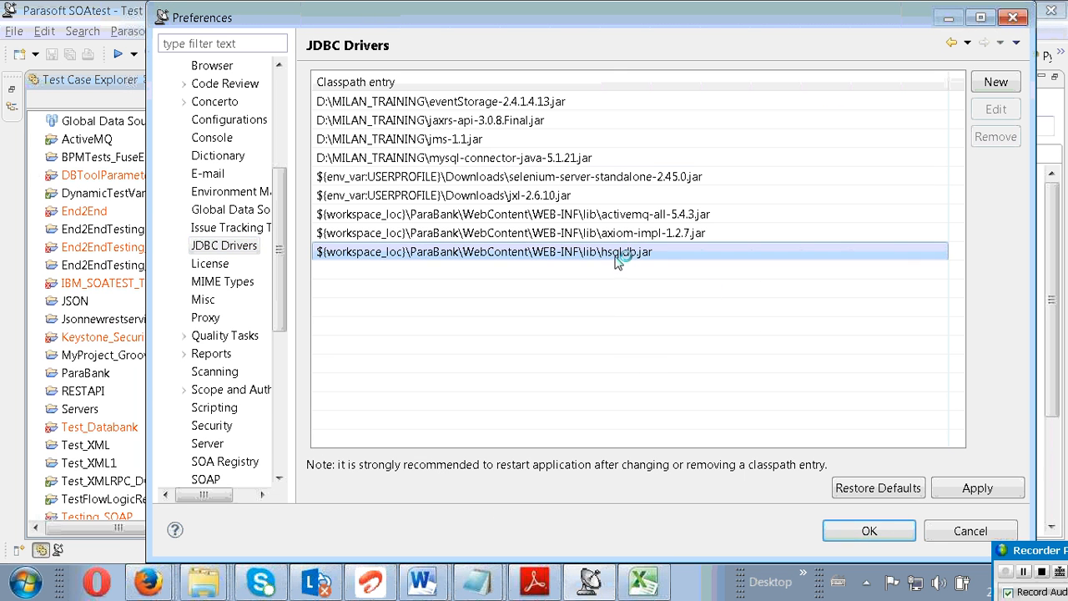
{"action": "left_click", "coordinate": [542, 105]}
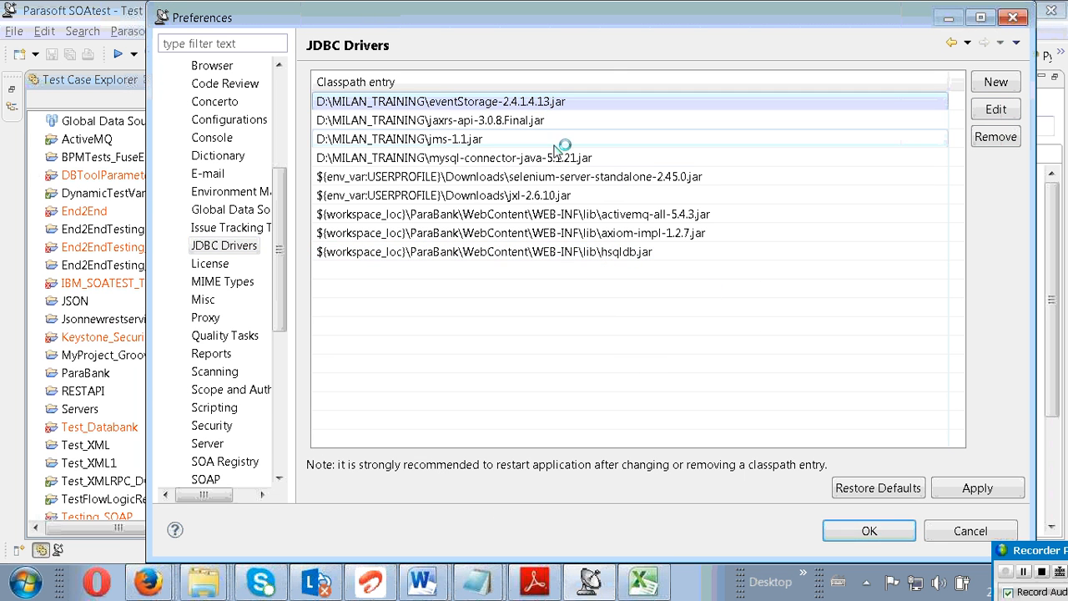
{"action": "left_click", "coordinate": [512, 176]}
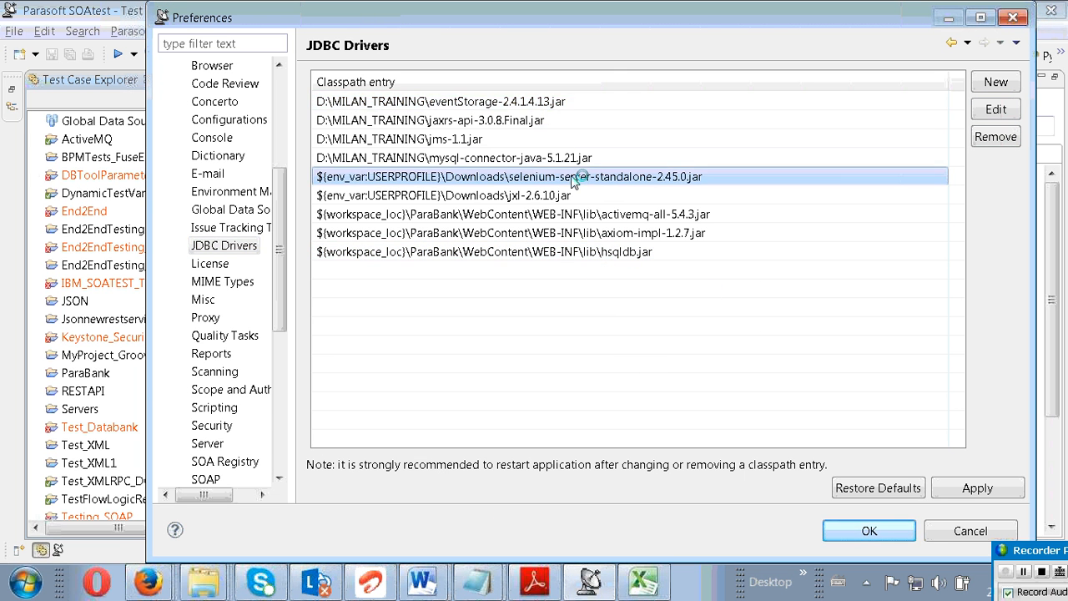
- Add D:\MILAN_TRAINING\mysql-connector-java-5.1.21.jar as a JDBC driver classpath entry and accept the preferences
{"action": "left_click", "coordinate": [1001, 87]}
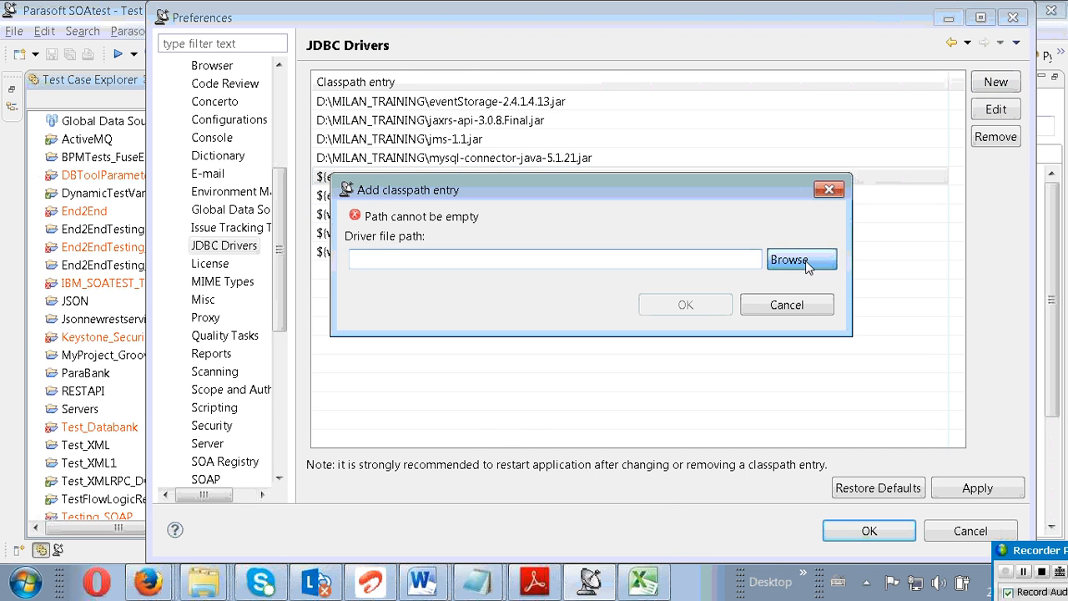
{"action": "left_click", "coordinate": [805, 260]}
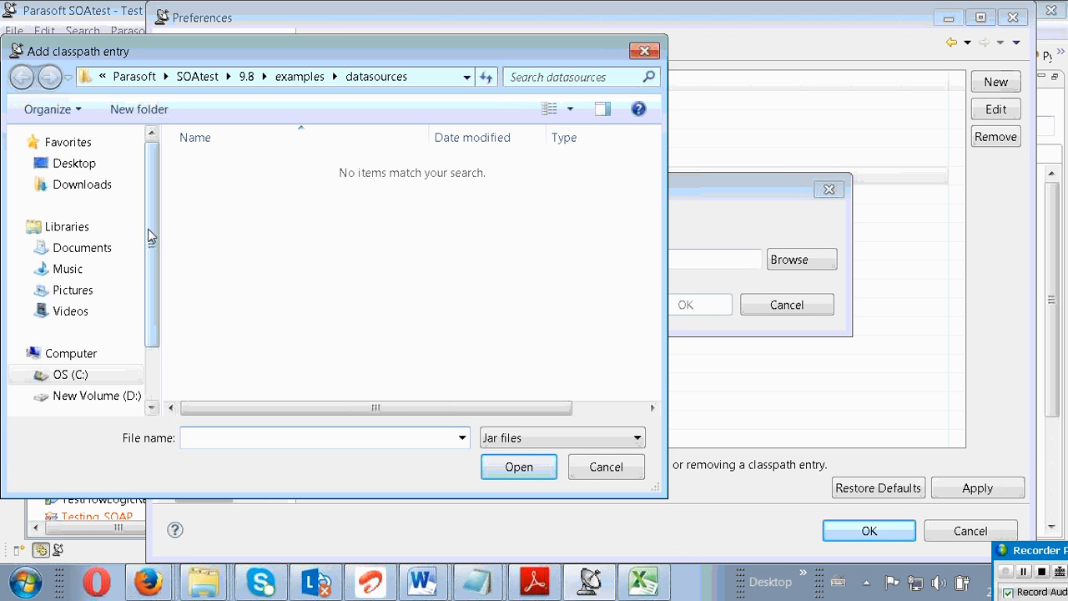
{"action": "left_click", "coordinate": [100, 395]}
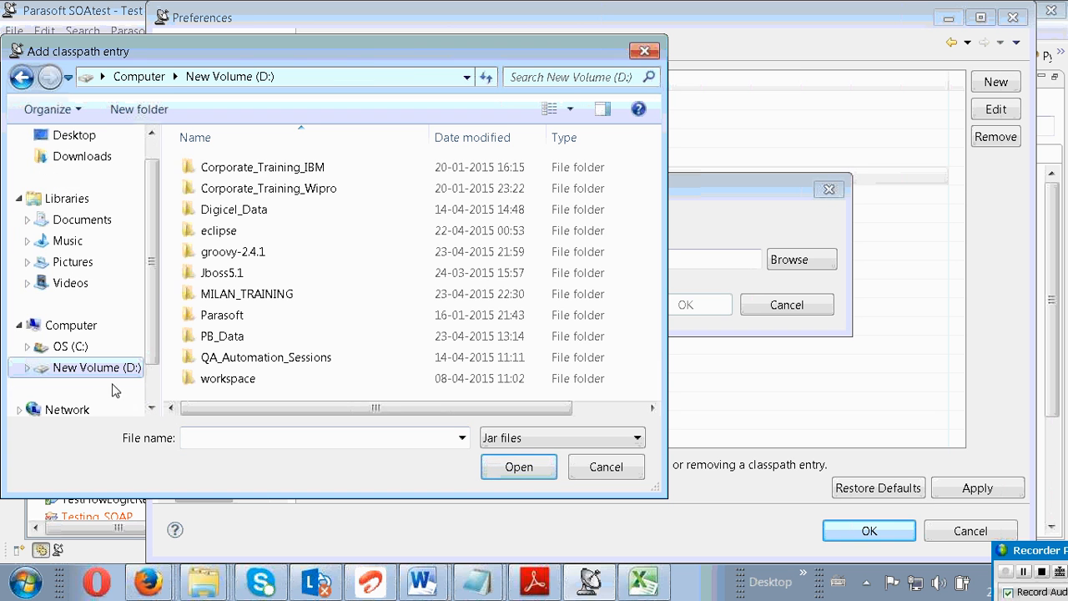
{"action": "left_click", "coordinate": [269, 190]}
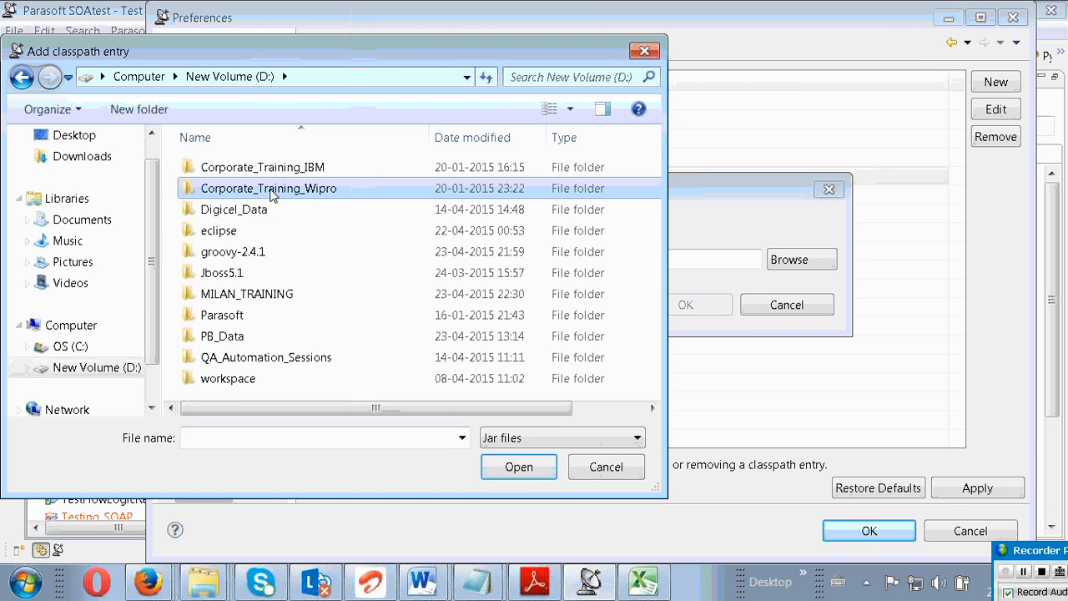
{"action": "double_click", "coordinate": [231, 297]}
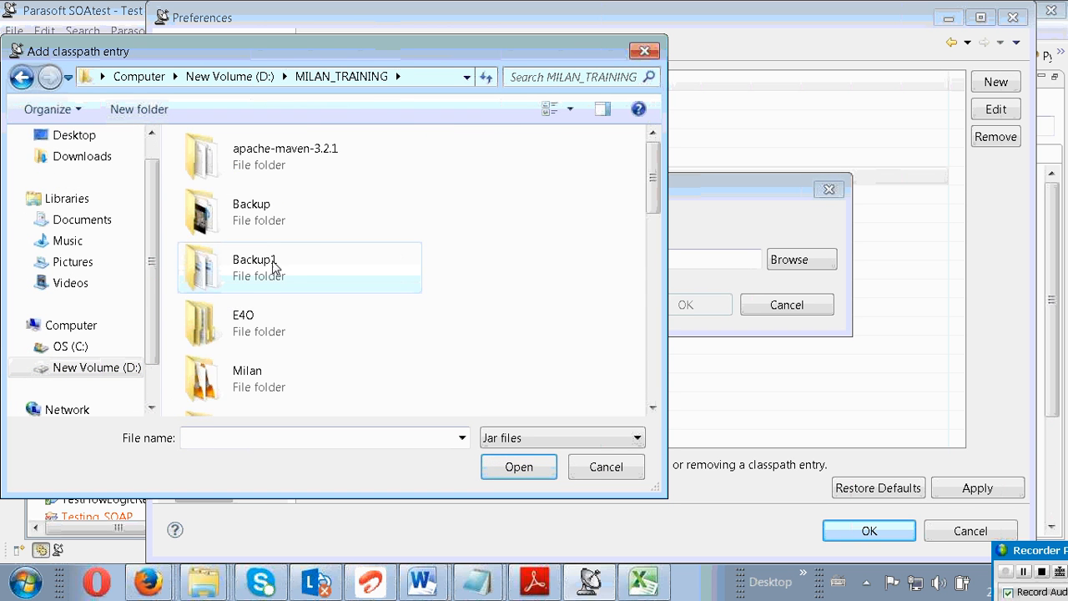
{"action": "scroll", "coordinate": [275, 267], "scroll_direction": "down", "scroll_amount": 10}
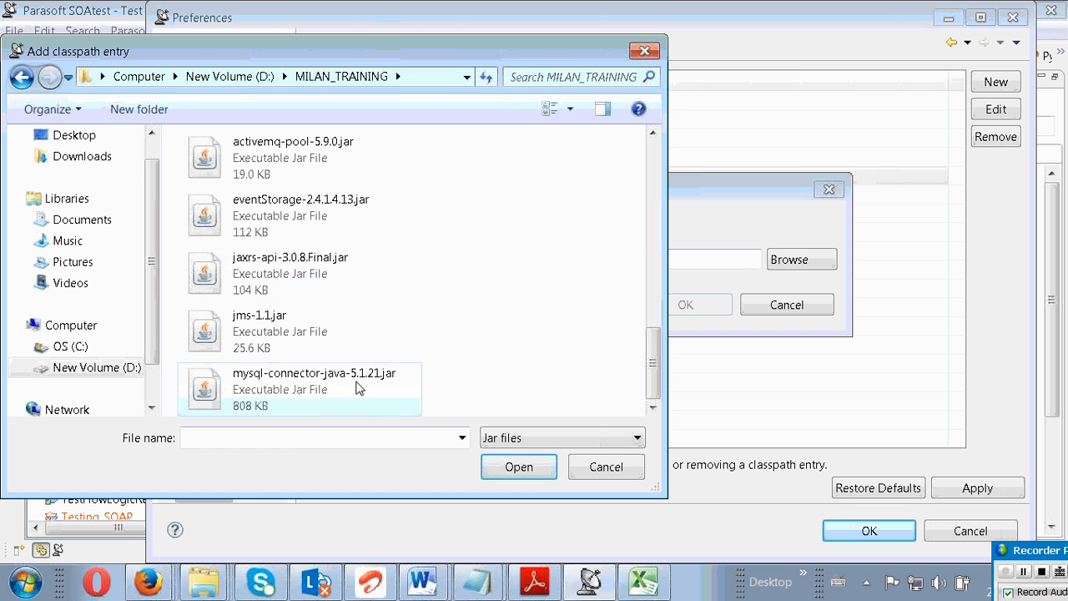
{"action": "double_click", "coordinate": [303, 392]}
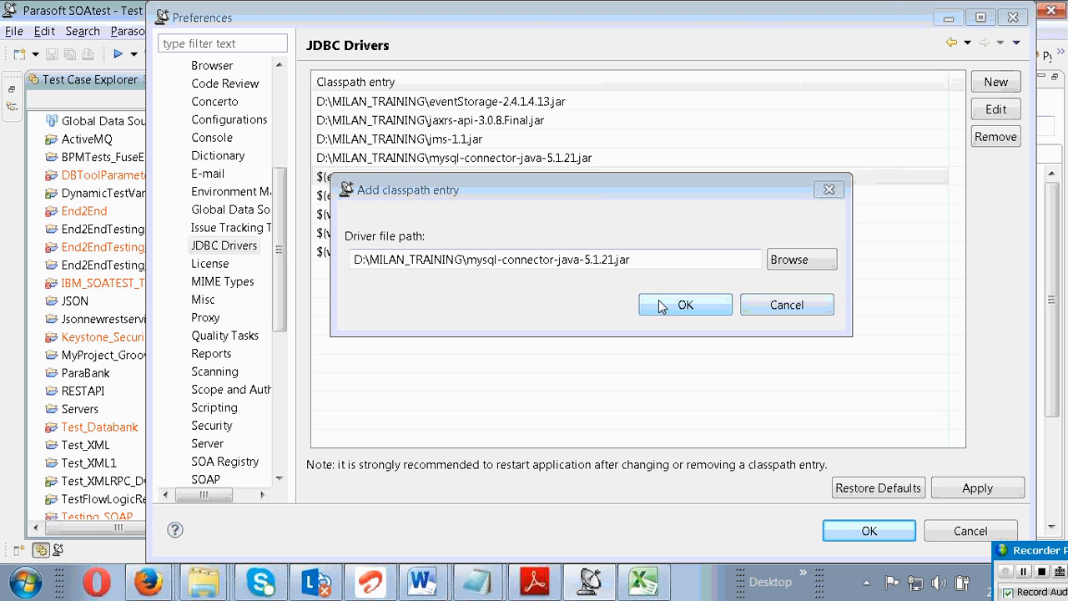
{"action": "left_click", "coordinate": [680, 308]}
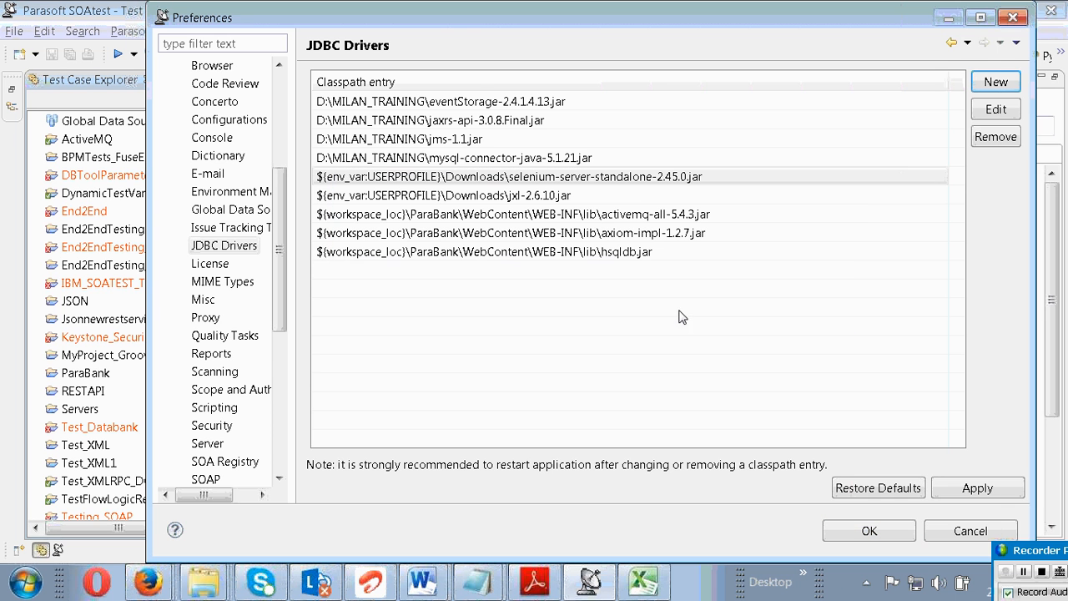
{"action": "left_click", "coordinate": [865, 534]}
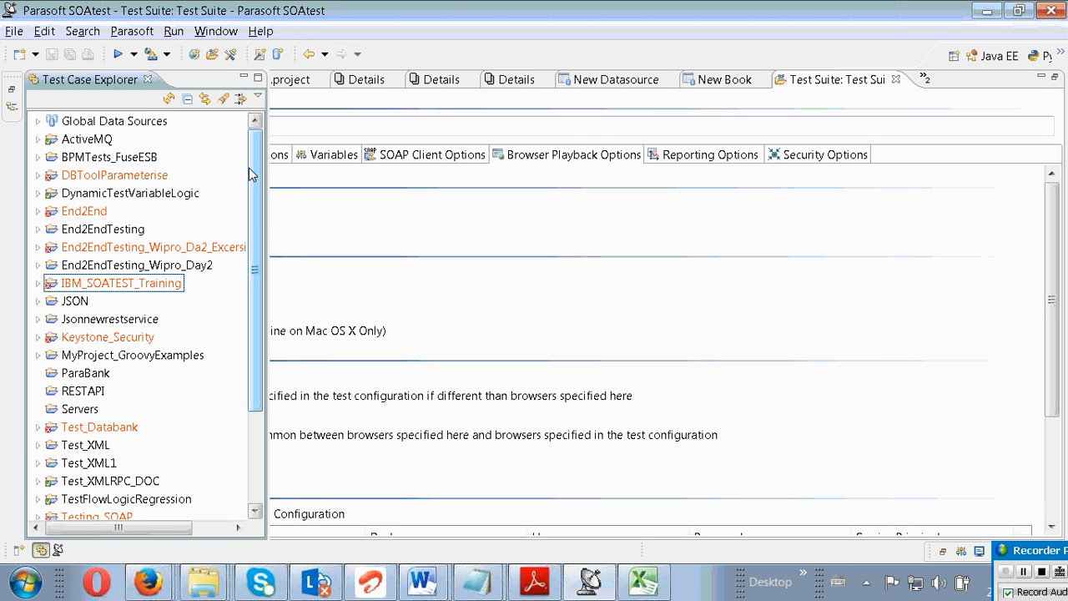
- Examine the tests inside the ActiveMQ and Test_Databank projects and look through the remaining projects in the explorer
{"action": "scroll", "coordinate": [254, 177], "scroll_direction": "down", "scroll_amount": 1}
{"action": "scroll", "coordinate": [255, 176], "scroll_direction": "up", "scroll_amount": 1}
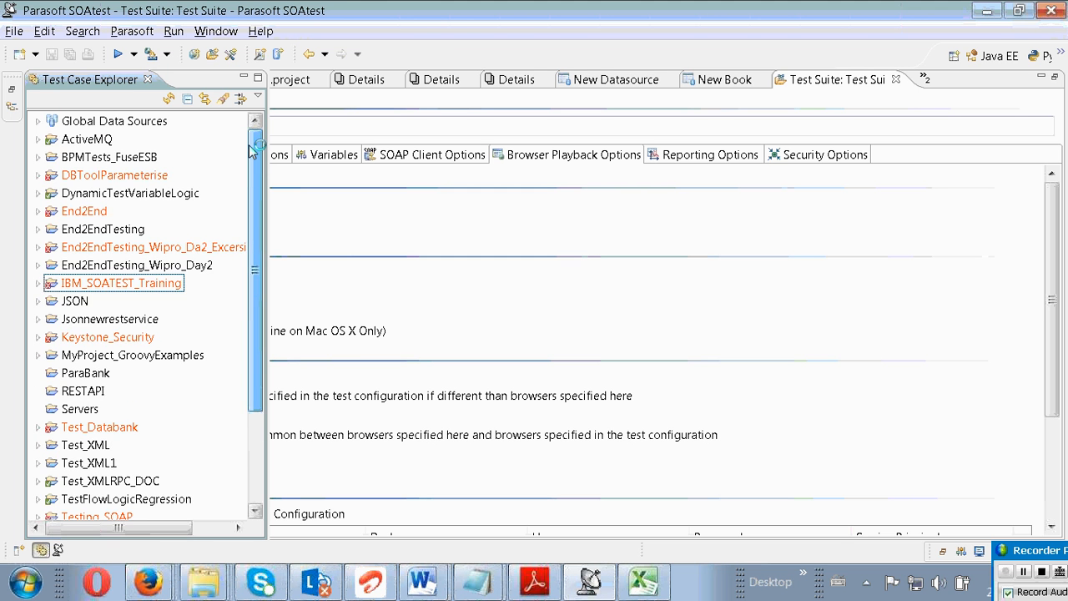
{"action": "left_click", "coordinate": [39, 141]}
{"action": "scroll", "coordinate": [86, 371], "scroll_direction": "down", "scroll_amount": 5}
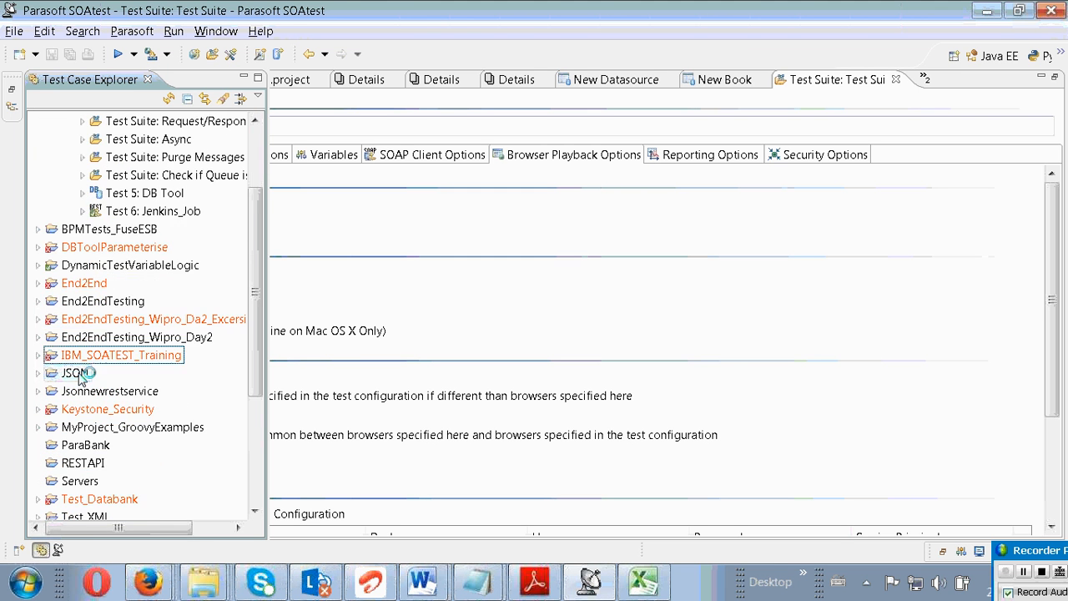
{"action": "scroll", "coordinate": [87, 371], "scroll_direction": "down", "scroll_amount": 1}
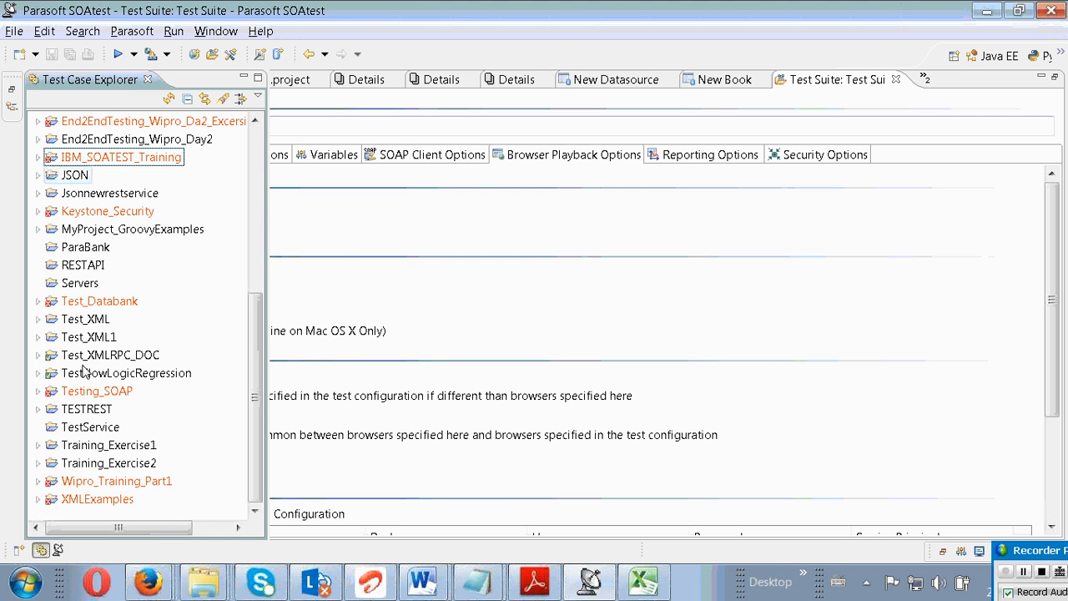
{"action": "left_click", "coordinate": [39, 302]}
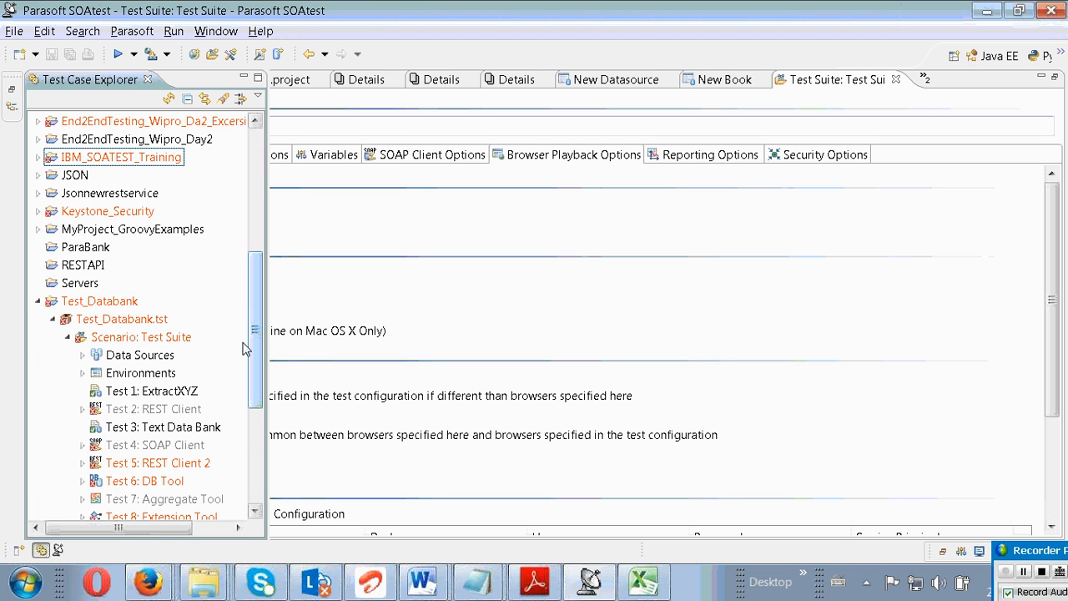
{"action": "scroll", "coordinate": [246, 342], "scroll_direction": "down", "scroll_amount": 3}
{"action": "scroll", "coordinate": [244, 336], "scroll_direction": "down", "scroll_amount": 2}
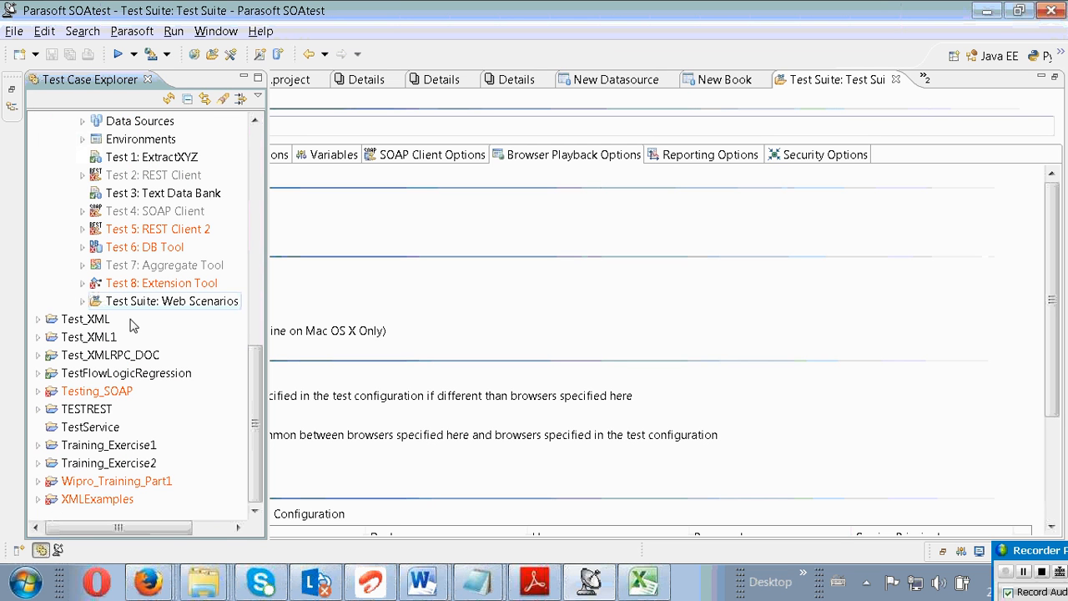
{"action": "scroll", "coordinate": [75, 367], "scroll_direction": "up", "scroll_amount": 3}
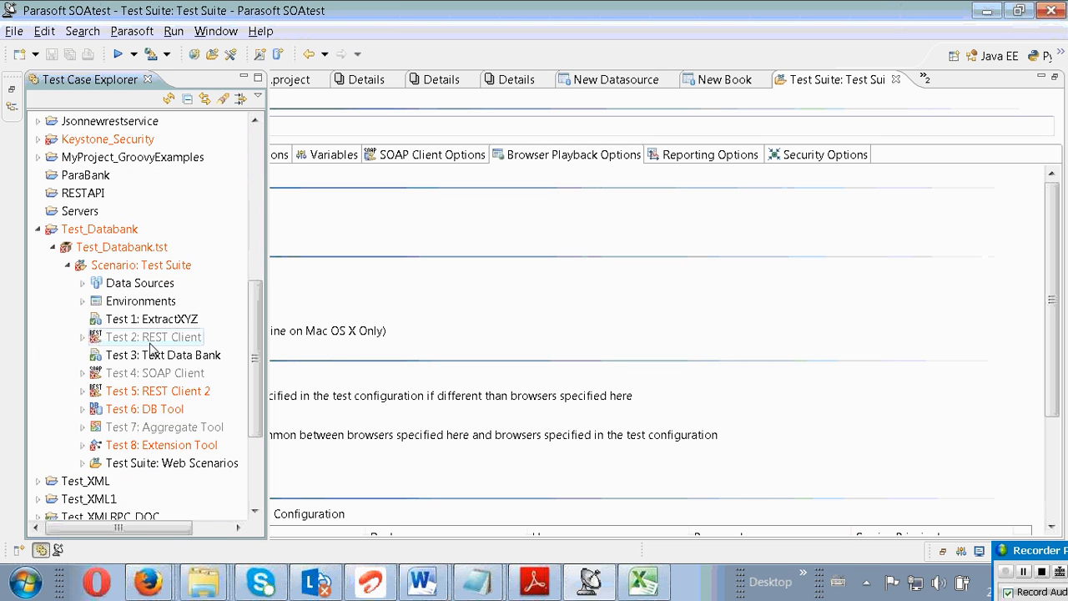
{"action": "left_click", "coordinate": [38, 231]}
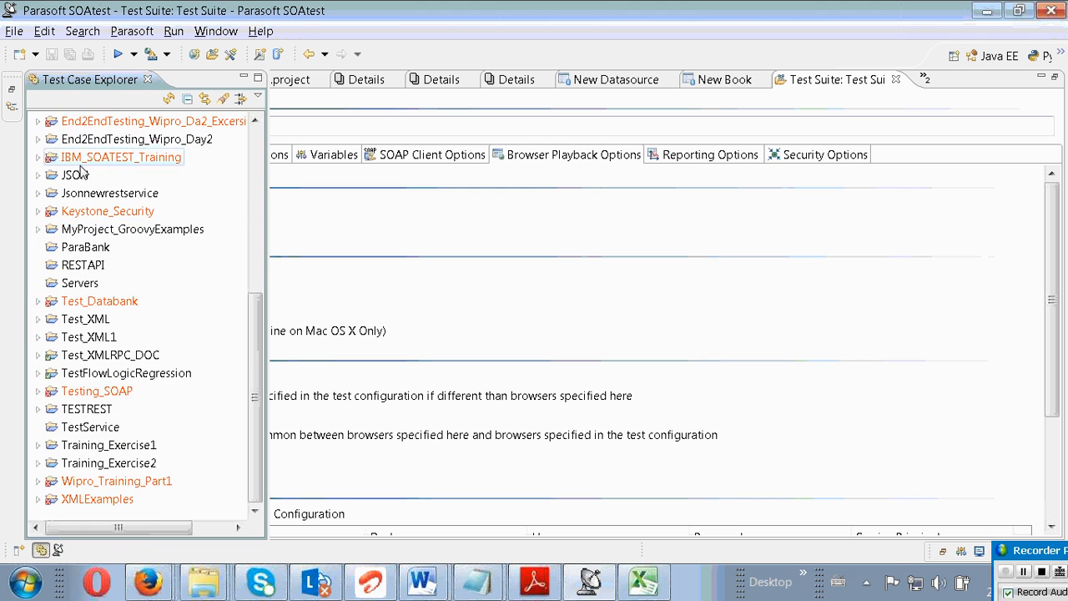
{"action": "scroll", "coordinate": [83, 184], "scroll_direction": "up", "scroll_amount": 4}
{"action": "scroll", "coordinate": [96, 194], "scroll_direction": "up", "scroll_amount": 2}
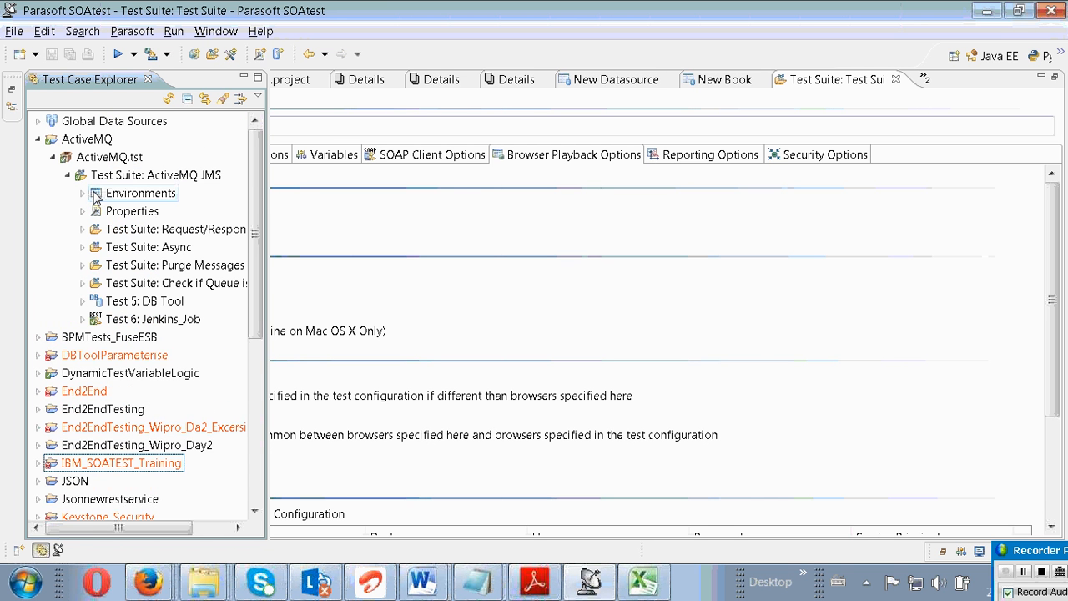
{"action": "scroll", "coordinate": [33, 382], "scroll_direction": "down", "scroll_amount": 5}
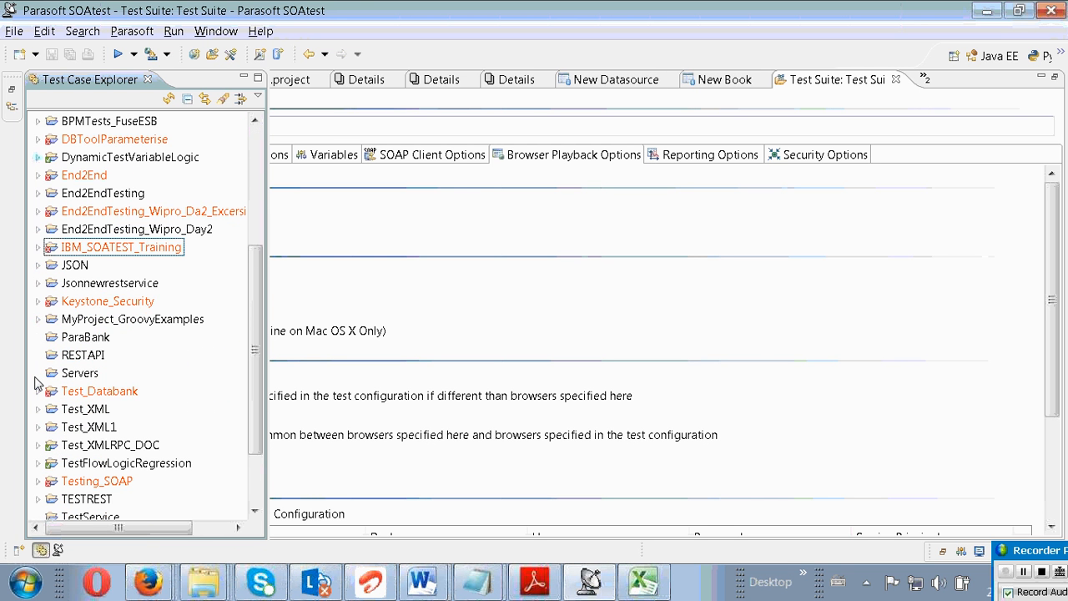
{"action": "scroll", "coordinate": [36, 382], "scroll_direction": "down", "scroll_amount": 1}
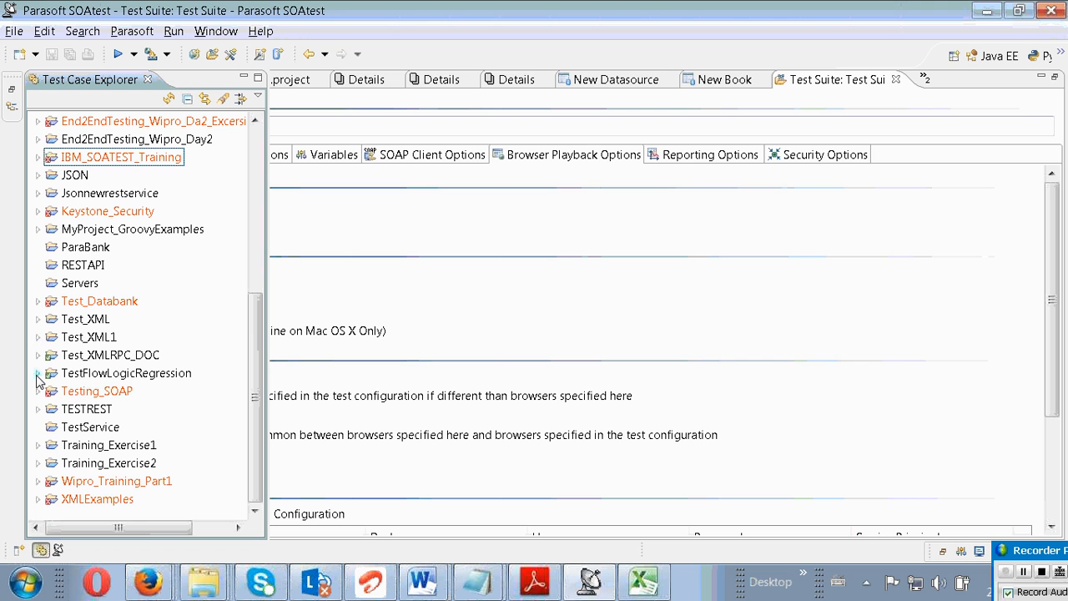
- Copy Test Suite 2 of the IBM_SOATEST_Training project and paste it into that project's root test suite
{"action": "left_click", "coordinate": [38, 157]}
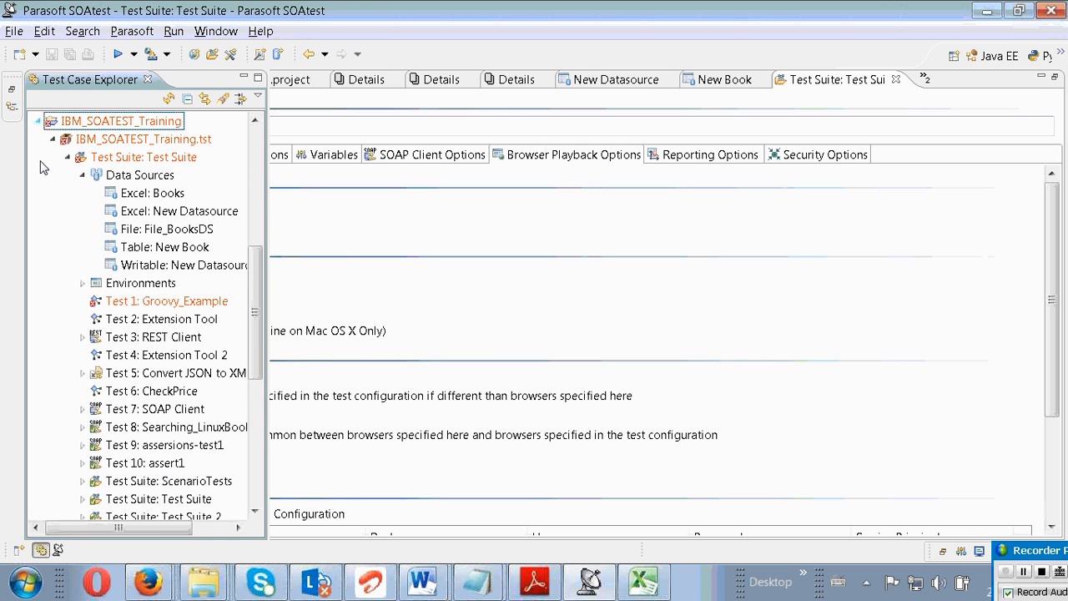
{"action": "scroll", "coordinate": [209, 334], "scroll_direction": "down", "scroll_amount": 3}
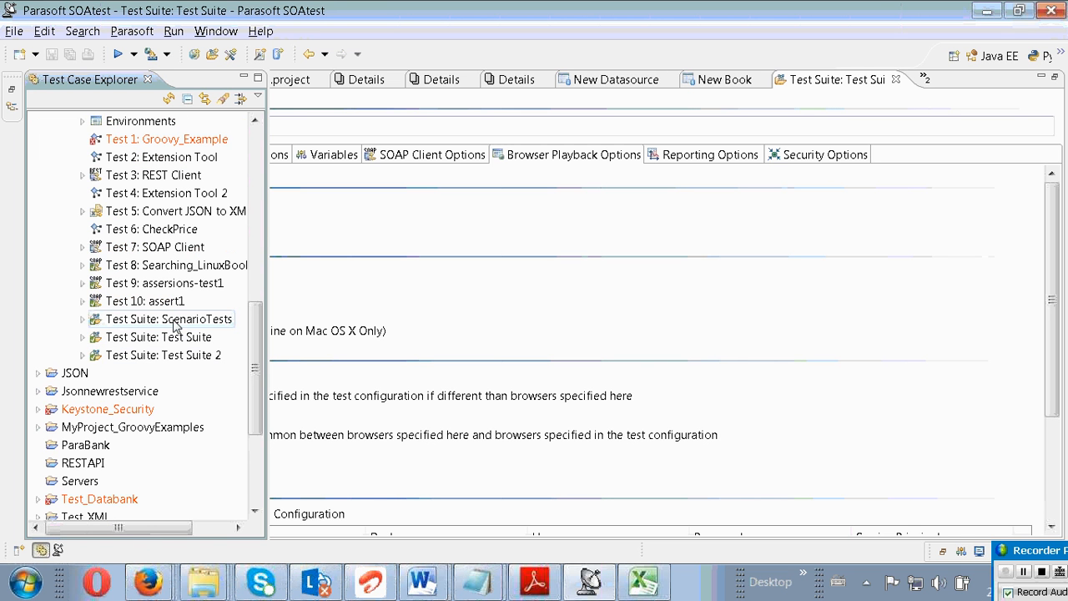
{"action": "right_click", "coordinate": [190, 358]}
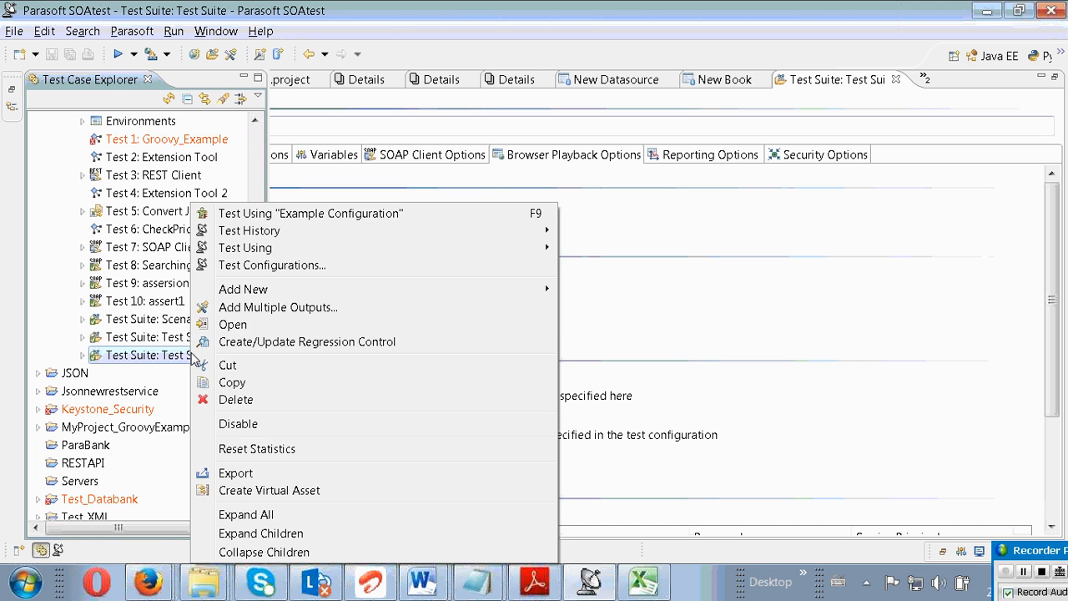
{"action": "left_click", "coordinate": [246, 380]}
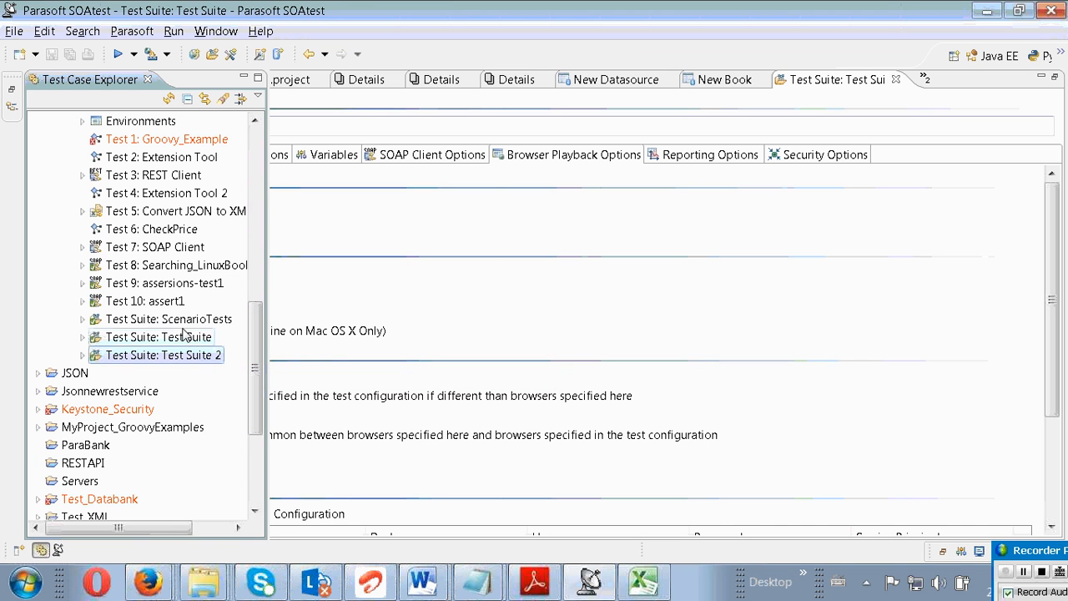
{"action": "scroll", "coordinate": [232, 222], "scroll_direction": "up", "scroll_amount": 1}
{"action": "scroll", "coordinate": [161, 185], "scroll_direction": "up", "scroll_amount": 2}
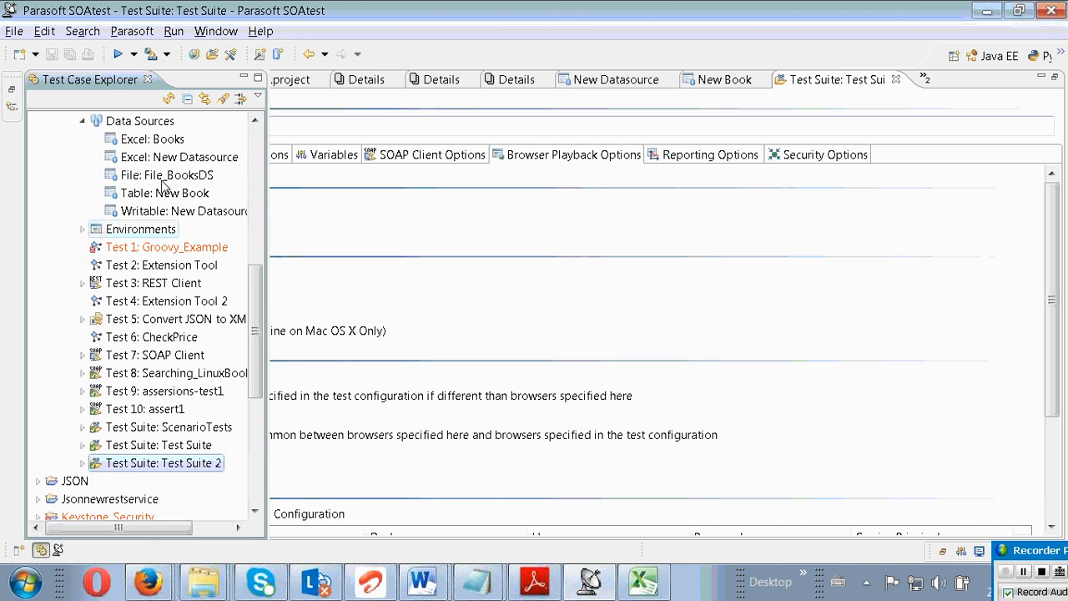
{"action": "right_click", "coordinate": [167, 160]}
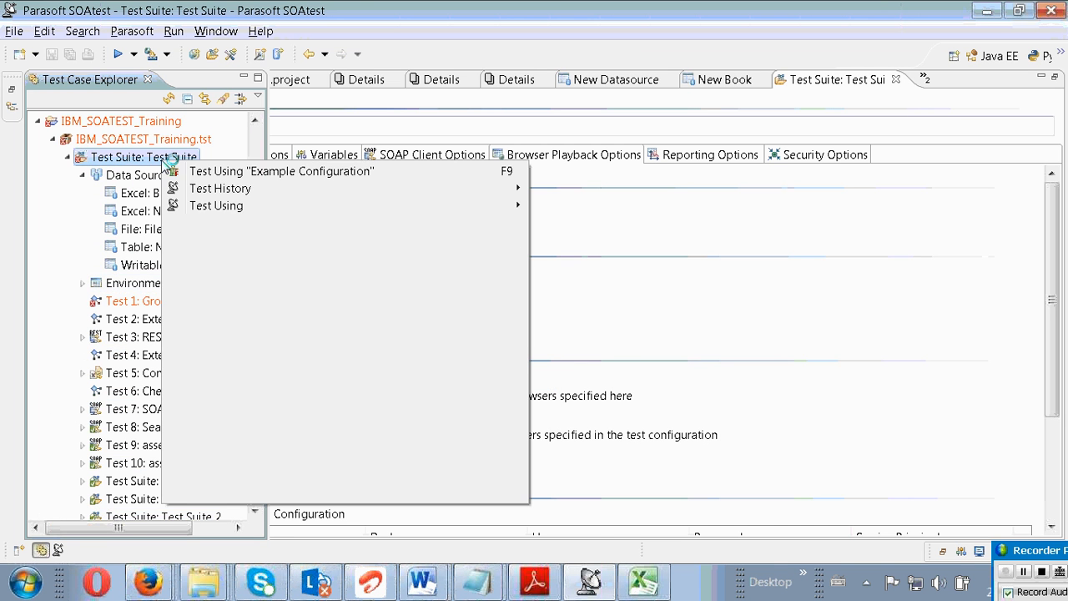
{"action": "left_click", "coordinate": [194, 338]}
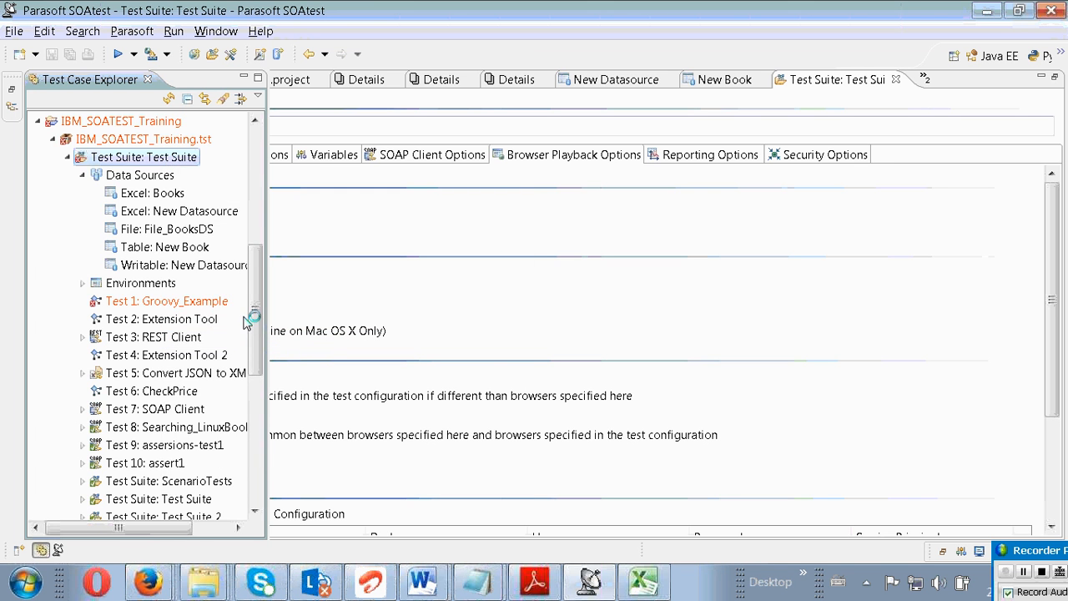
- Open the ICart scenario inside Test Suite 3 and rename it DatabaseTests
{"action": "scroll", "coordinate": [247, 321], "scroll_direction": "down", "scroll_amount": 5}
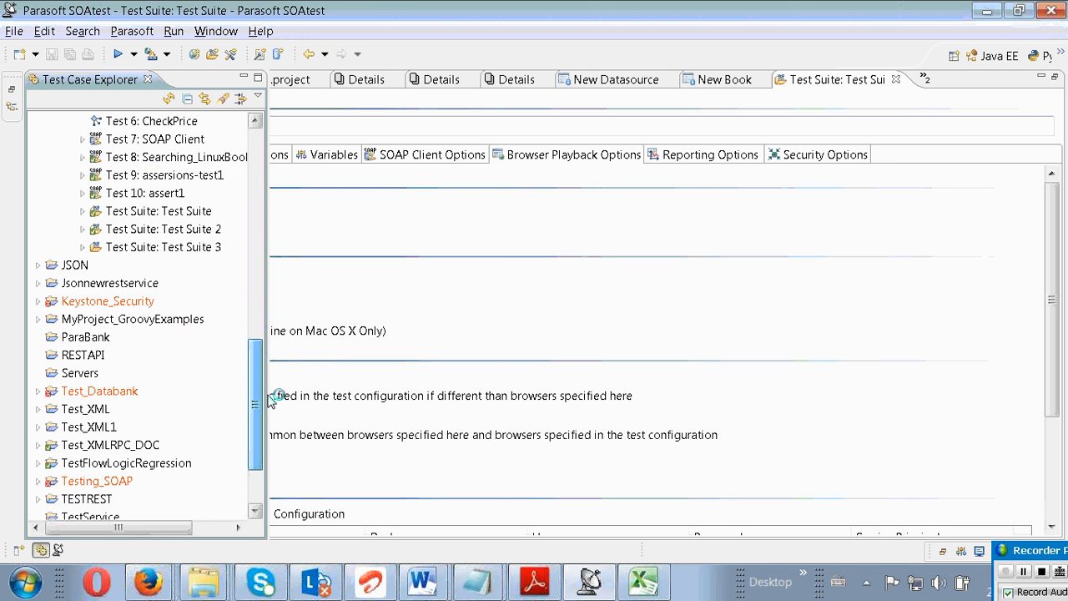
{"action": "left_click", "coordinate": [83, 247]}
{"action": "left_click", "coordinate": [154, 286]}
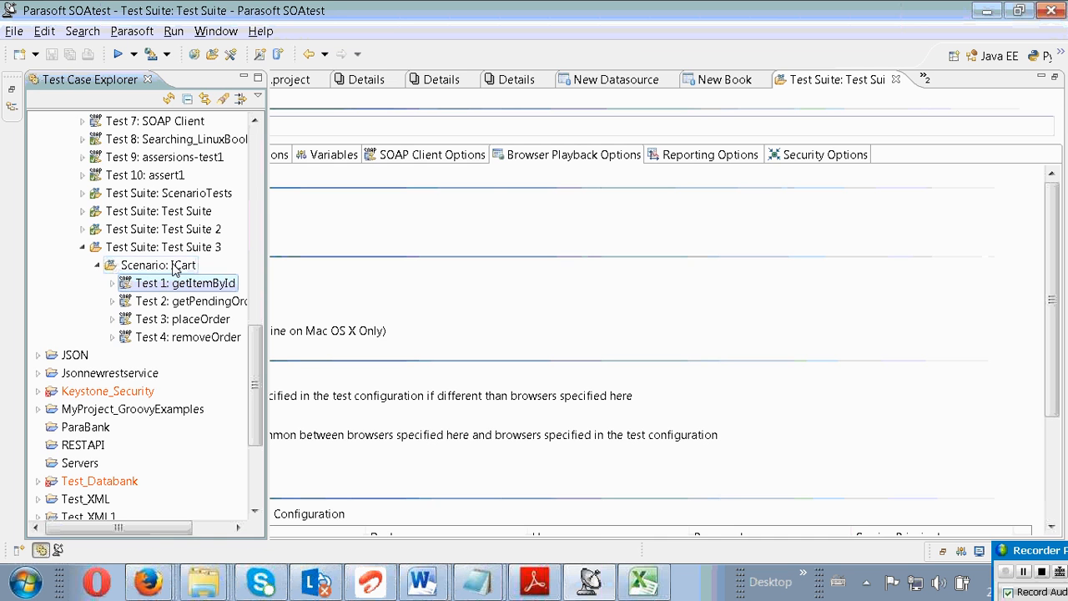
{"action": "left_click", "coordinate": [171, 264]}
{"action": "double_click", "coordinate": [171, 264]}
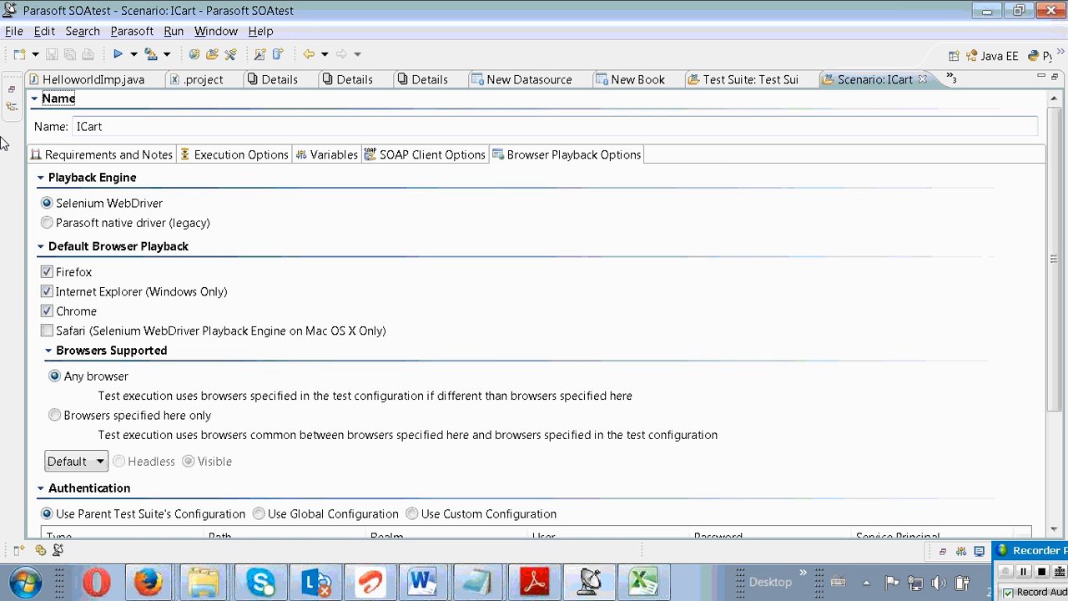
{"action": "key", "text": "Tab"}
{"action": "type", "text": "D"}
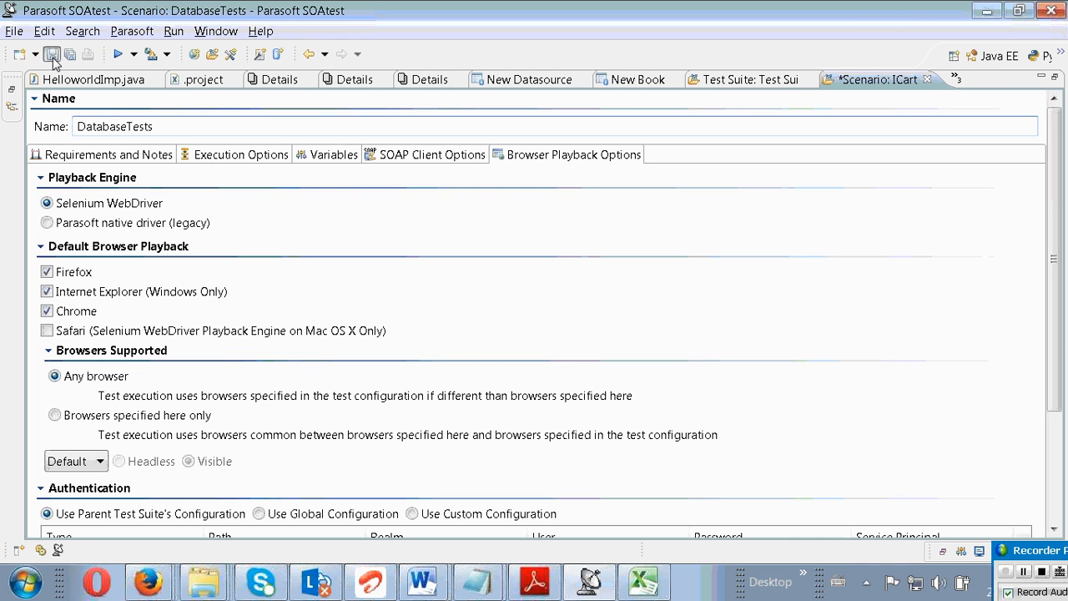
- Save the renamed DatabaseTests scenario and close its editor
{"action": "left_click", "coordinate": [52, 56]}
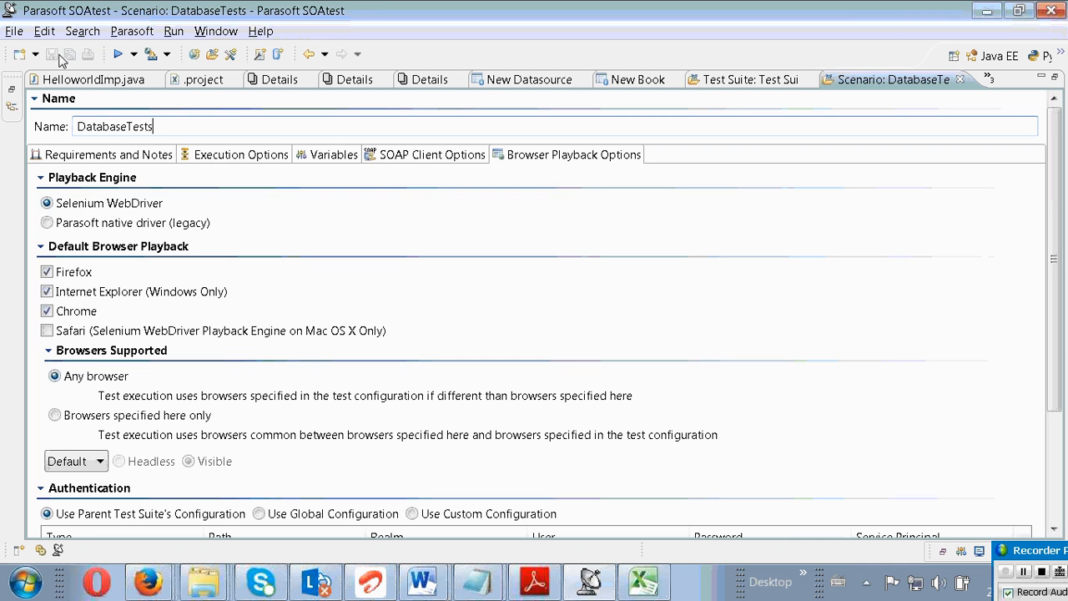
{"action": "left_click", "coordinate": [959, 79]}
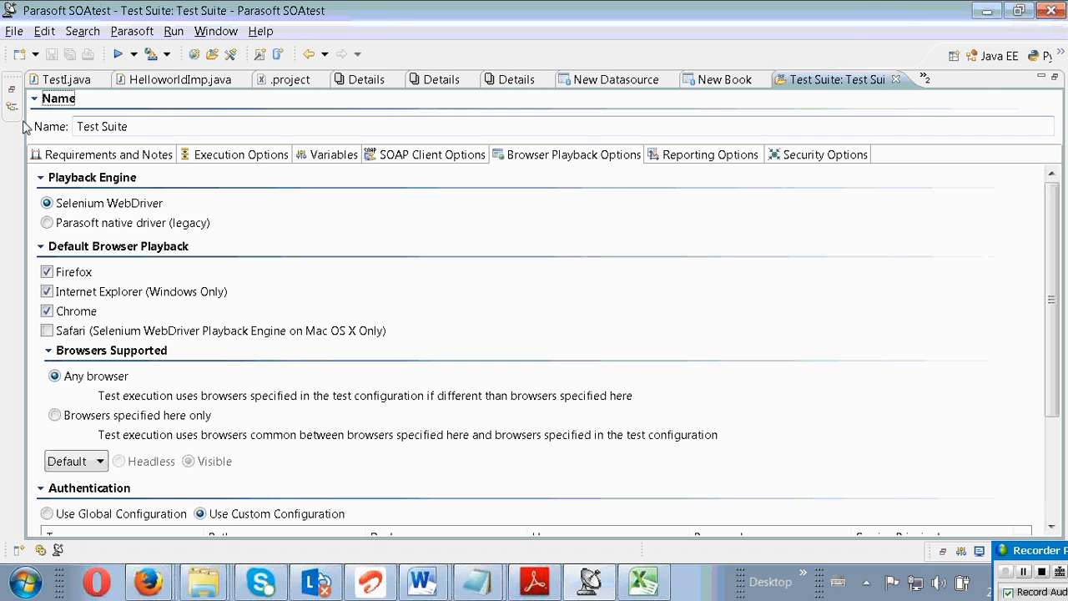
- Delete the getItemById test from the DatabaseTests scenario inside Test Suite 3
{"action": "left_click", "coordinate": [40, 550]}
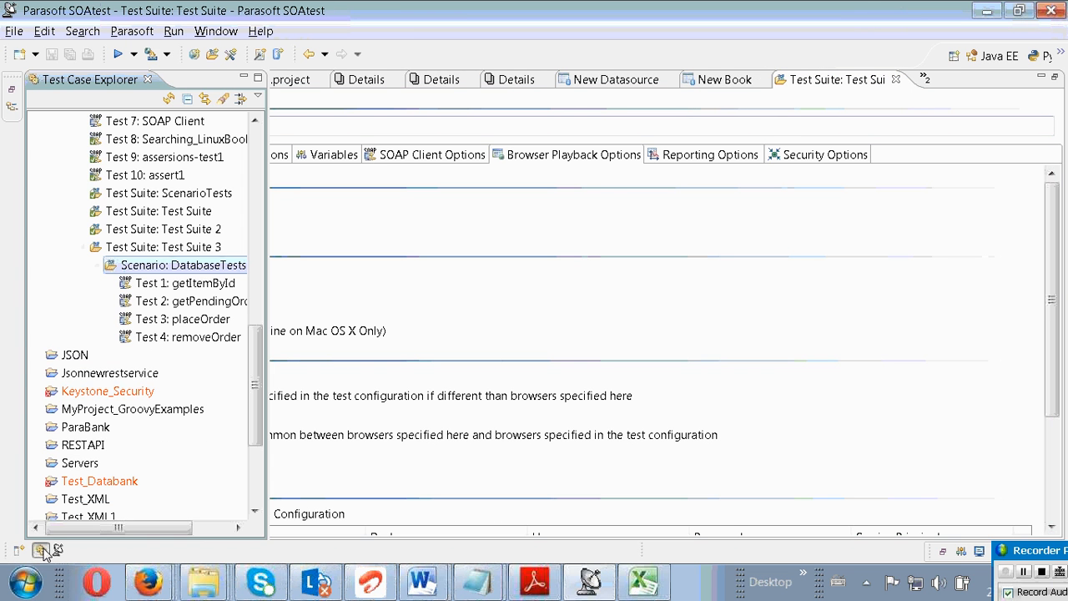
{"action": "left_click", "coordinate": [191, 285]}
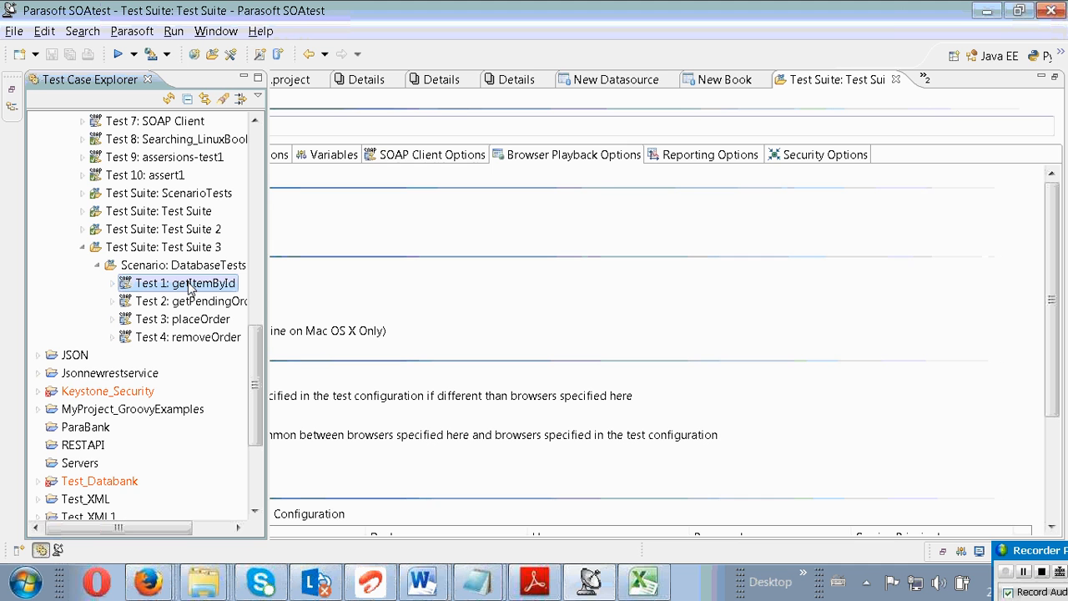
{"action": "double_click", "coordinate": [197, 267]}
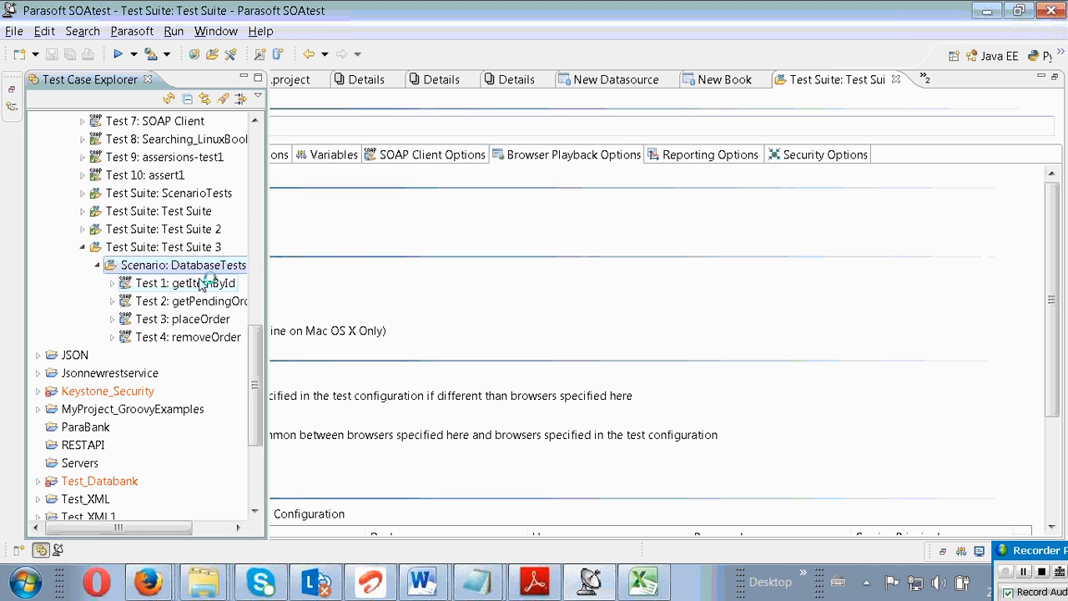
{"action": "left_click", "coordinate": [200, 285]}
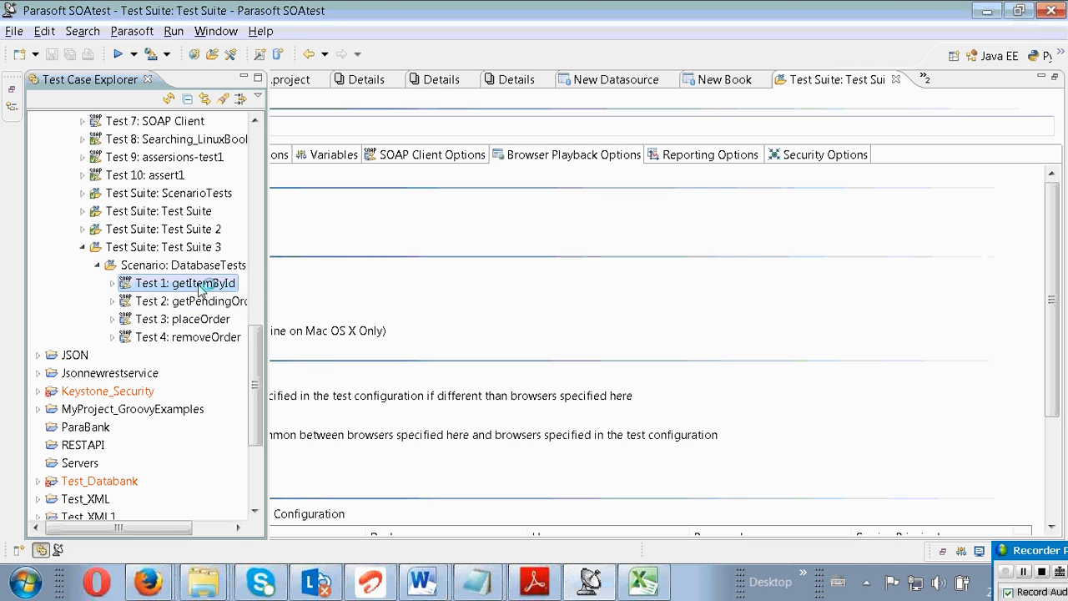
{"action": "right_click", "coordinate": [200, 285]}
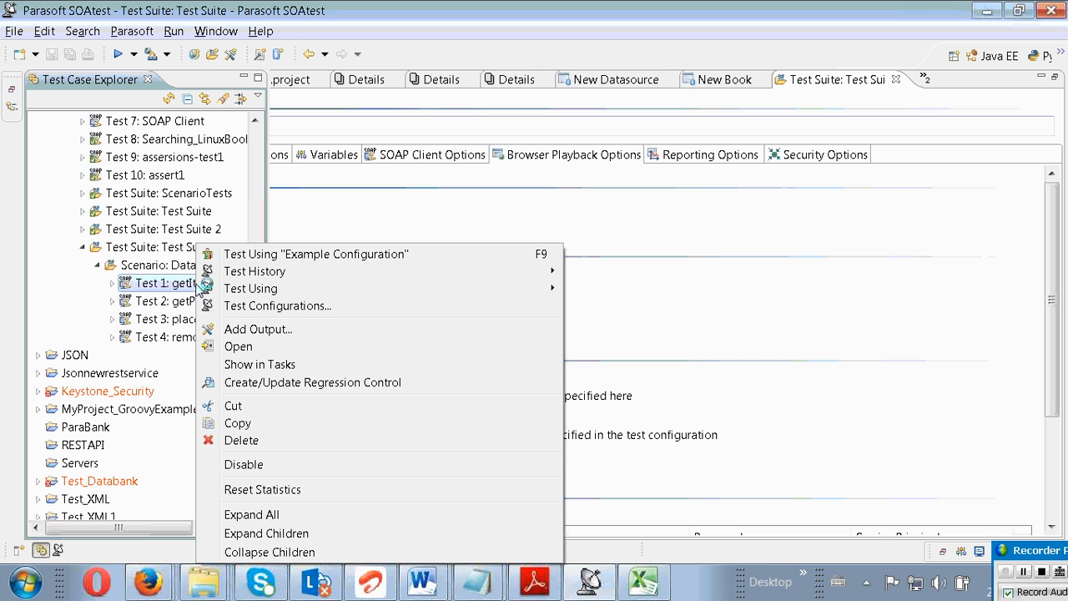
{"action": "left_click", "coordinate": [241, 440]}
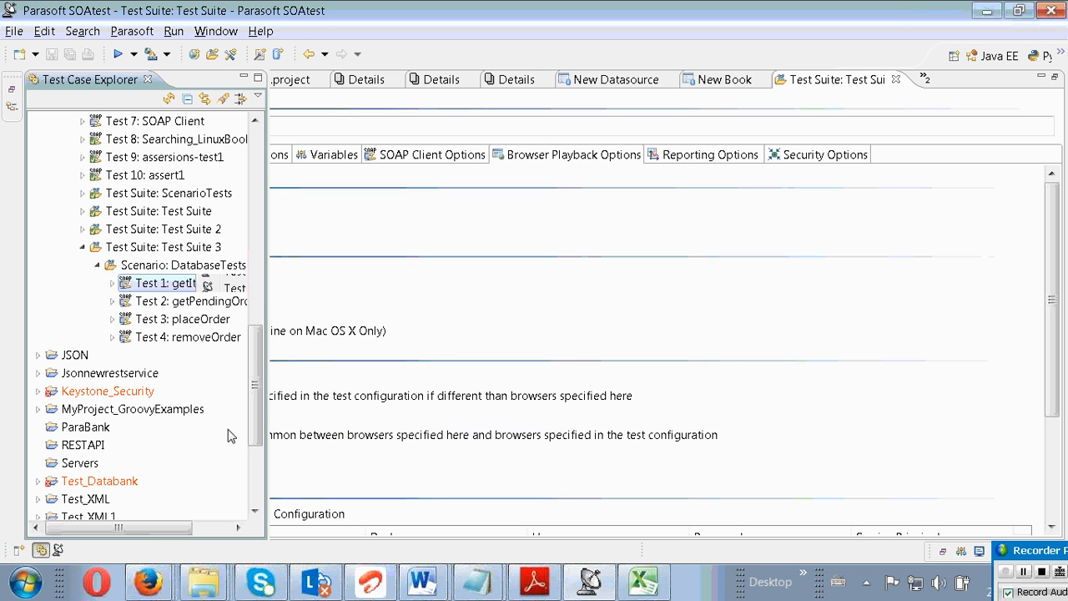
- Delete the pending-orders test, now Test 1 in DatabaseTests
{"action": "left_click", "coordinate": [190, 285]}
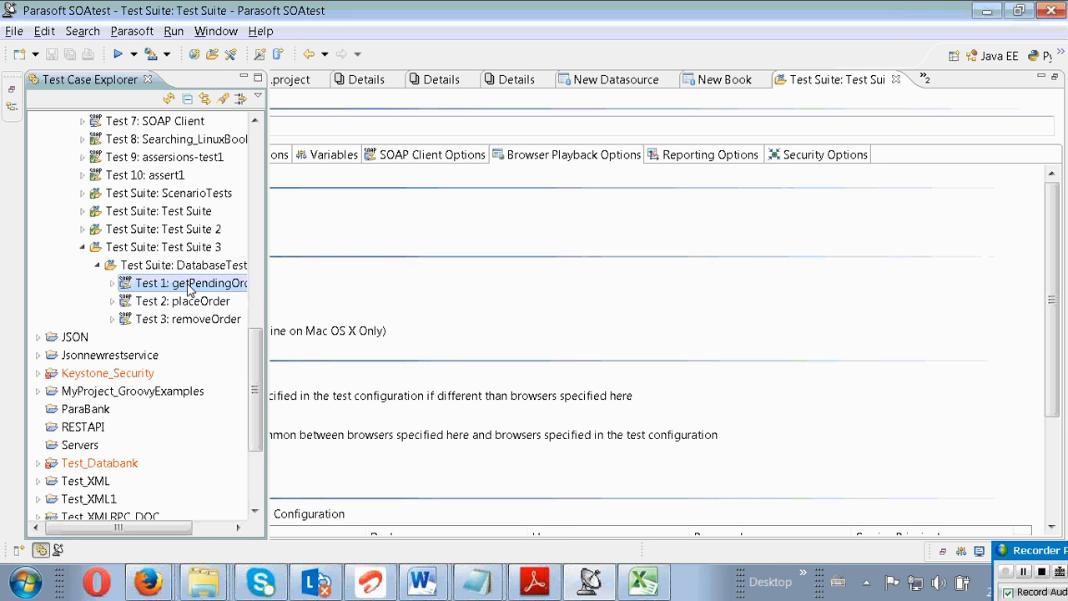
{"action": "right_click", "coordinate": [190, 288]}
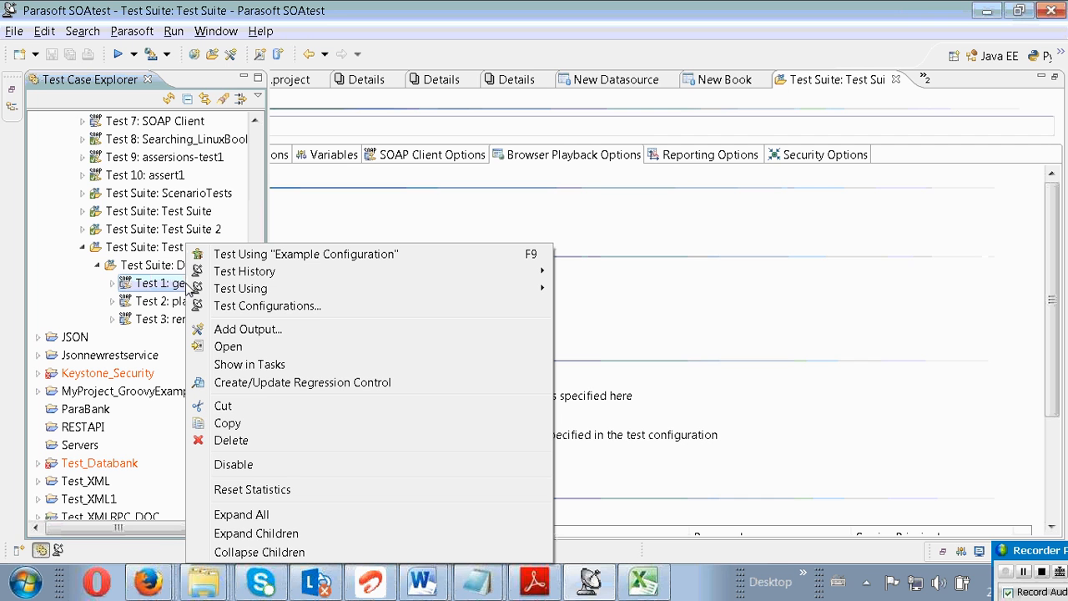
{"action": "key", "text": "Escape"}
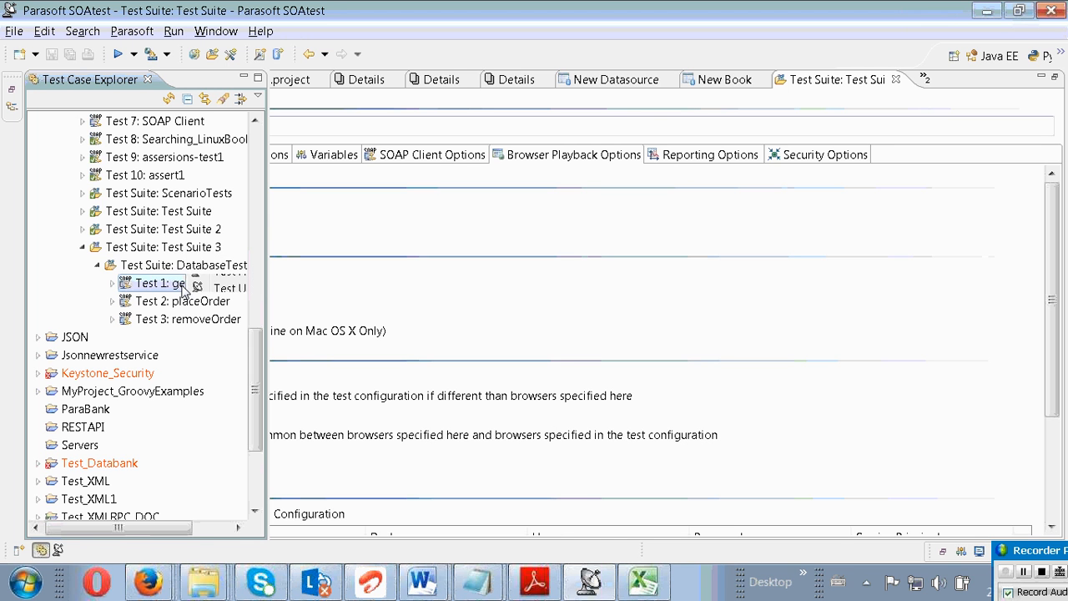
{"action": "right_click", "coordinate": [183, 287]}
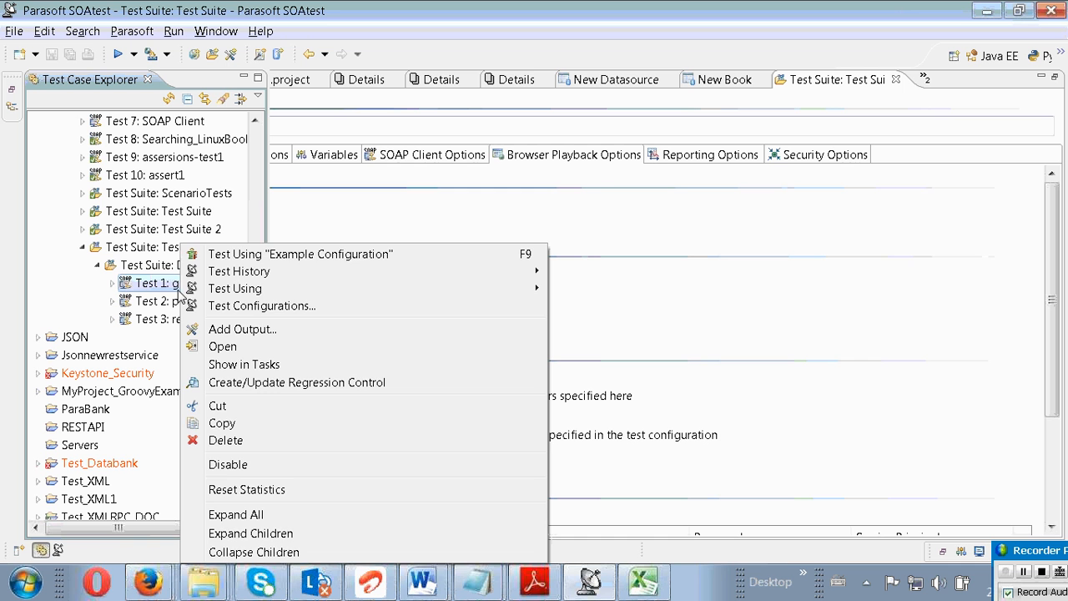
{"action": "left_click", "coordinate": [179, 292]}
{"action": "right_click", "coordinate": [176, 289]}
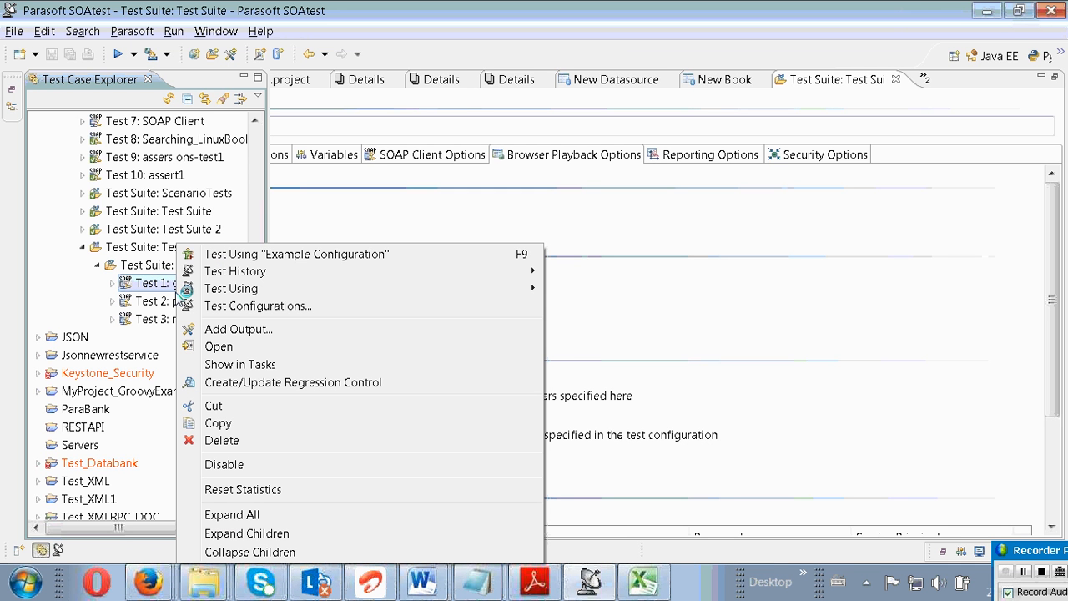
{"action": "left_click", "coordinate": [222, 439]}
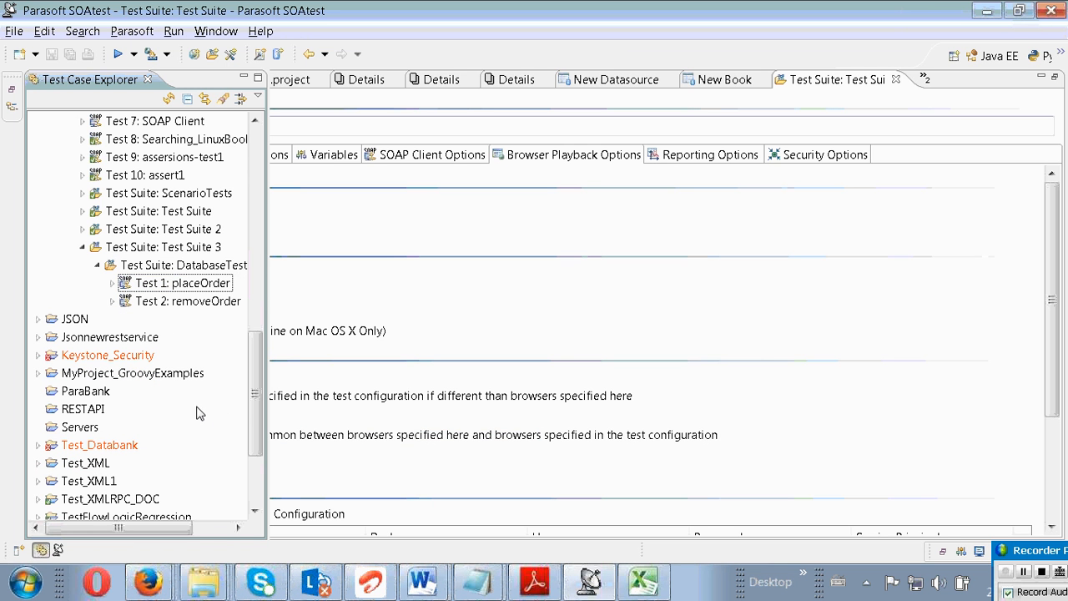
- Delete the remaining placeOrder and removeOrder tests from DatabaseTests
{"action": "right_click", "coordinate": [189, 284]}
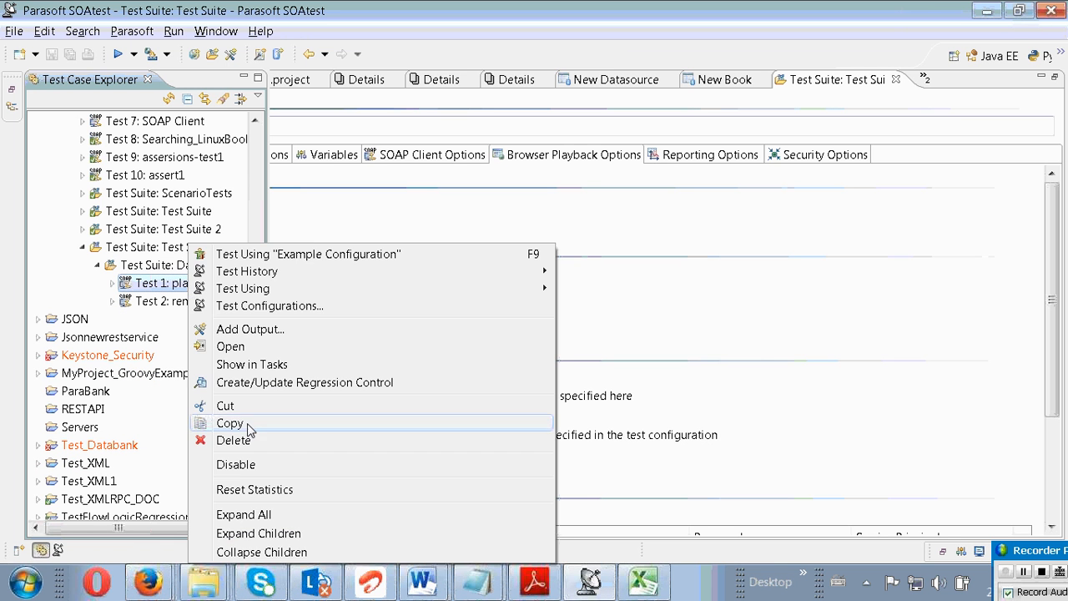
{"action": "left_click", "coordinate": [244, 439]}
{"action": "right_click", "coordinate": [253, 282]}
{"action": "left_click", "coordinate": [195, 285]}
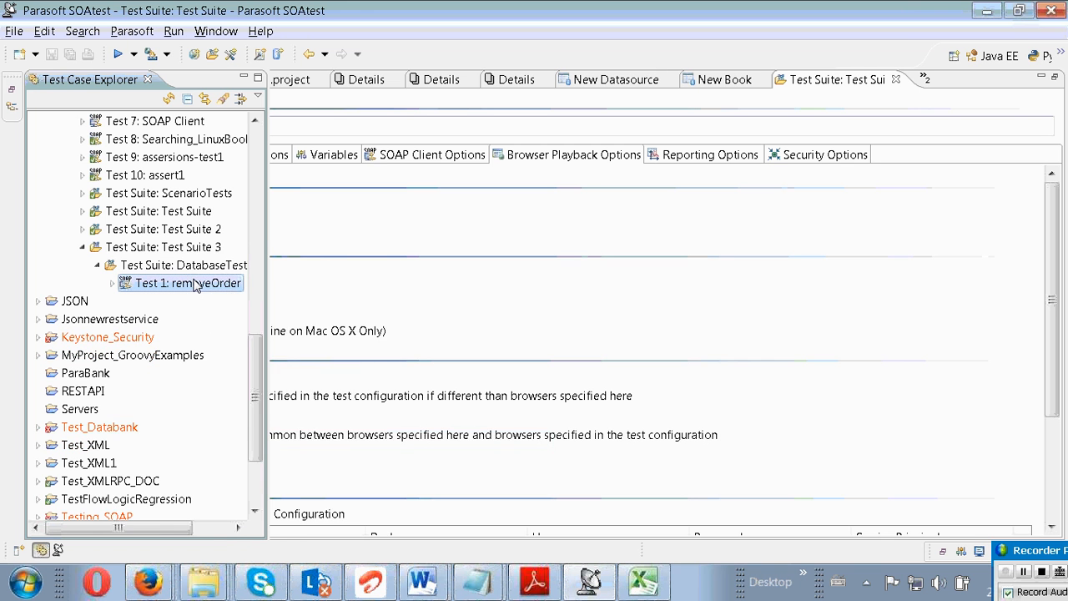
{"action": "right_click", "coordinate": [194, 285]}
{"action": "left_click", "coordinate": [279, 437]}
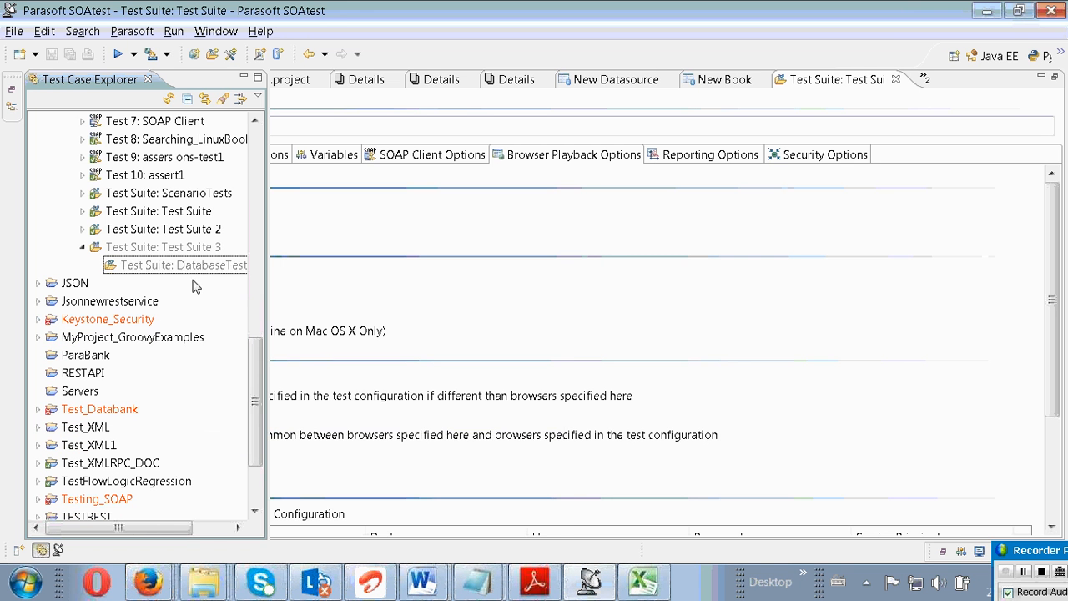
- Add a DB Tool as a new standard test in the empty DatabaseTests suite
{"action": "right_click", "coordinate": [198, 266]}
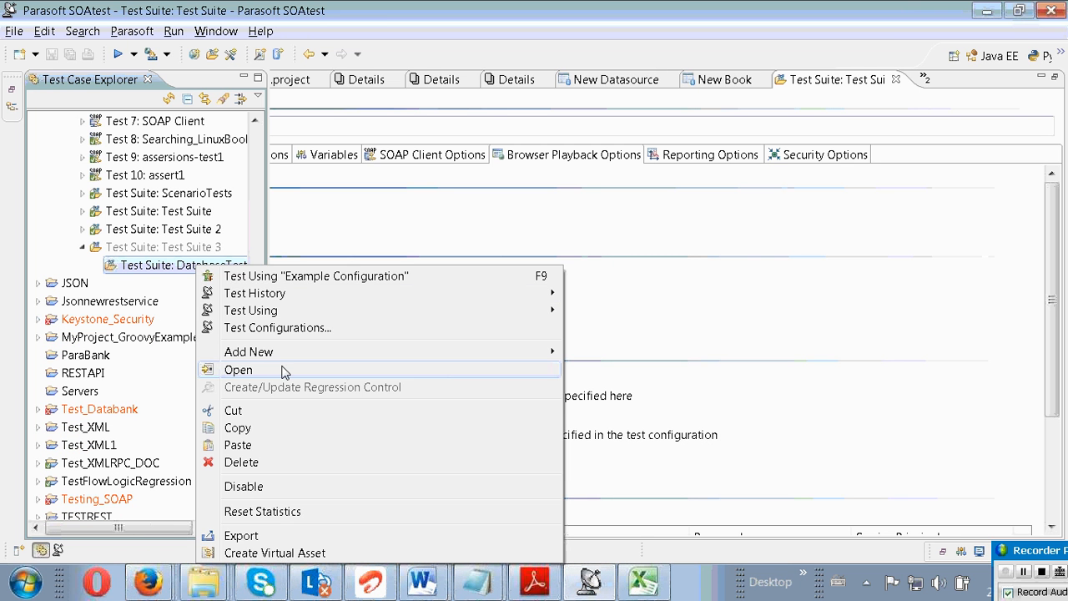
{"action": "mouse_move", "coordinate": [440, 353]}
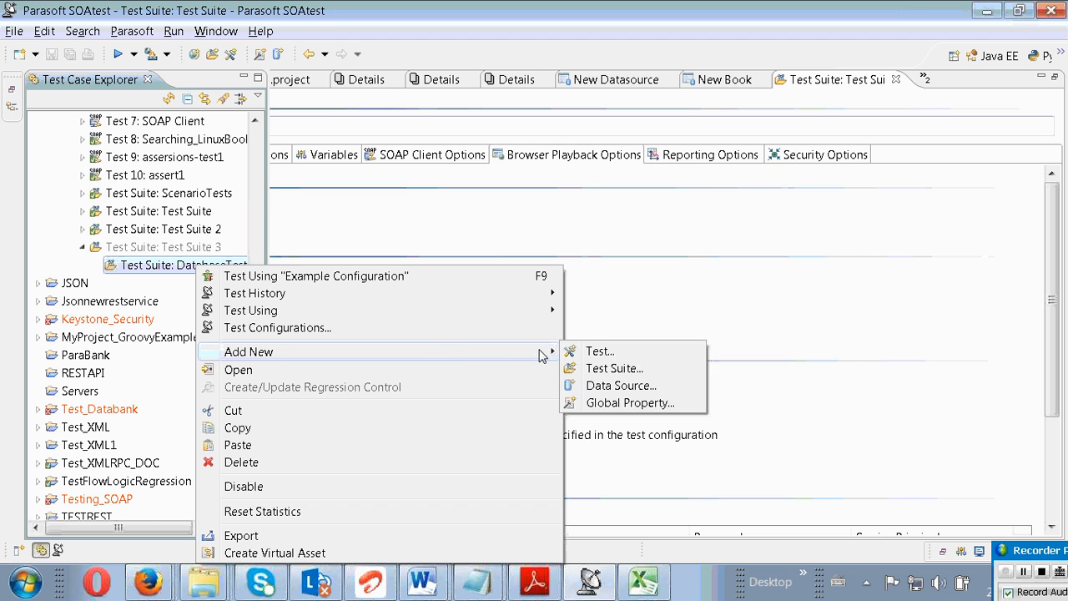
{"action": "left_click", "coordinate": [586, 352]}
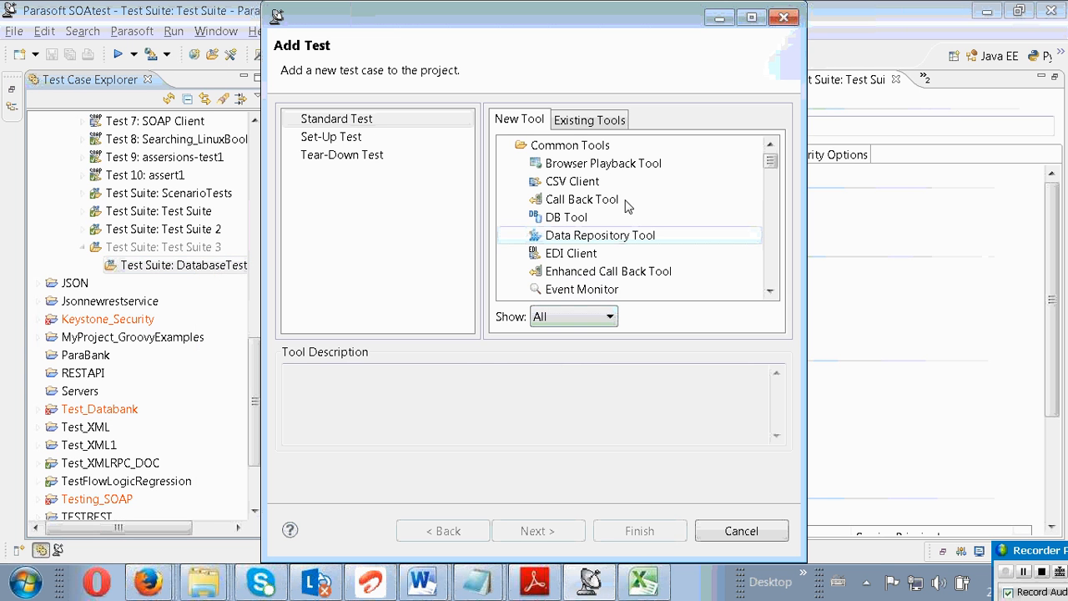
{"action": "left_click", "coordinate": [571, 220]}
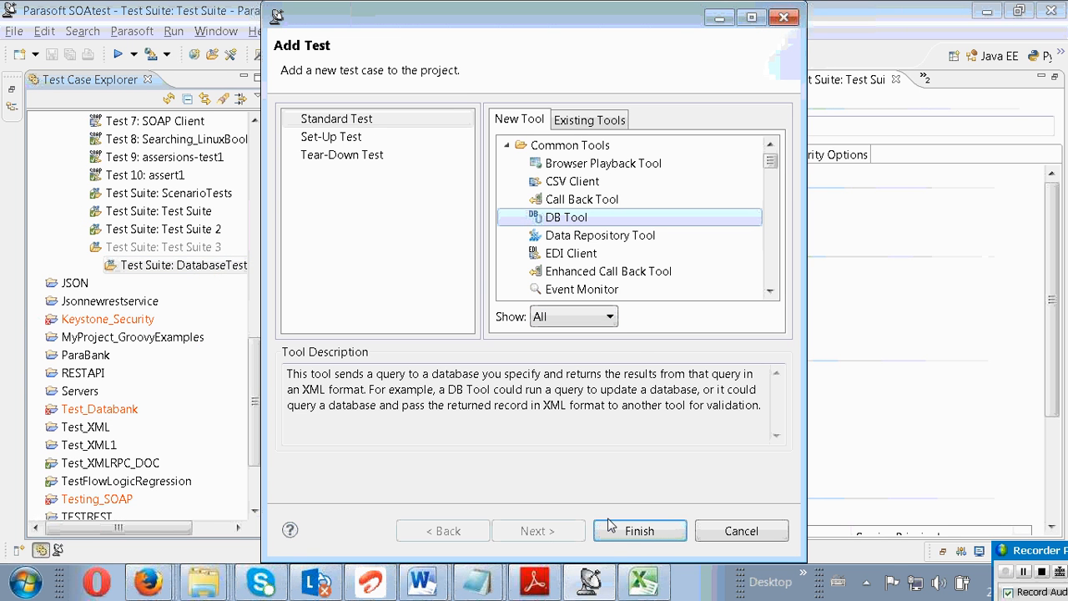
{"action": "left_click", "coordinate": [621, 532]}
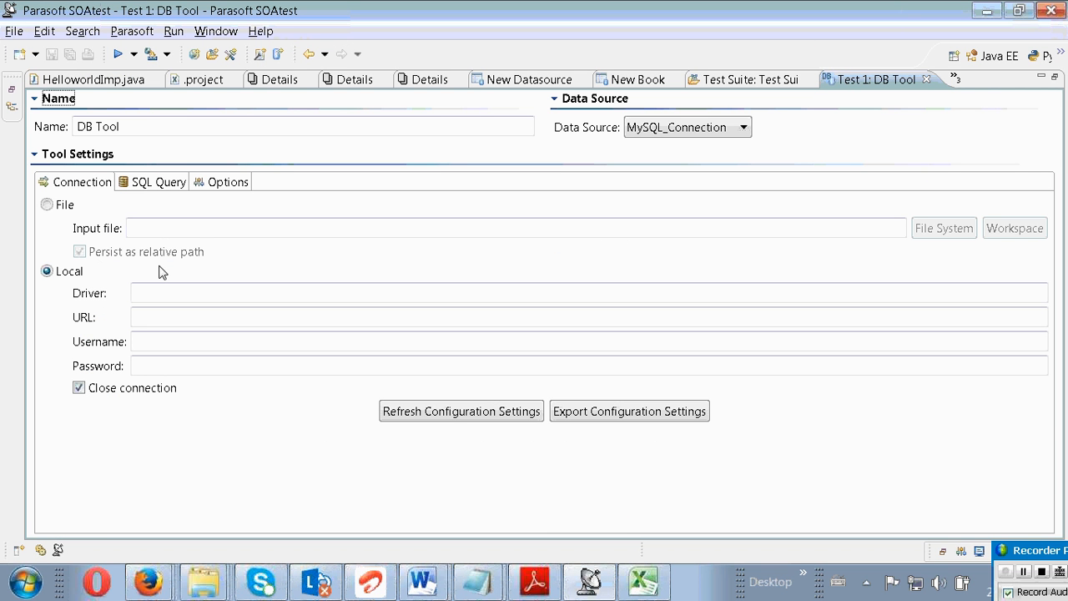
- Set the DB Tool's connection source to File and browse D:\MILAN_TRAINING for an input file, leaving without choosing one
{"action": "left_click", "coordinate": [46, 204]}
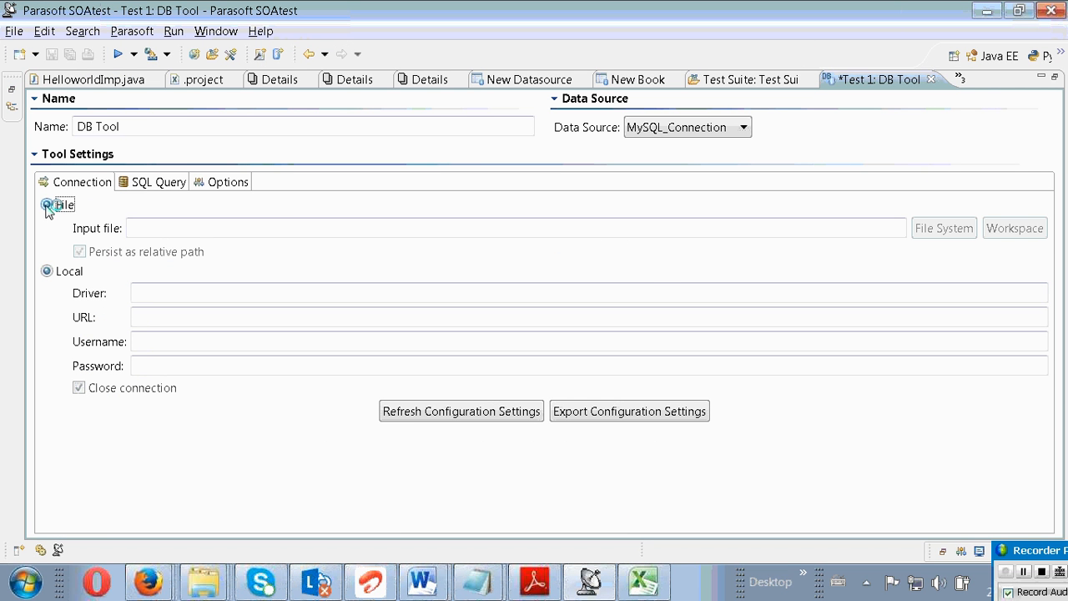
{"action": "left_click", "coordinate": [930, 231]}
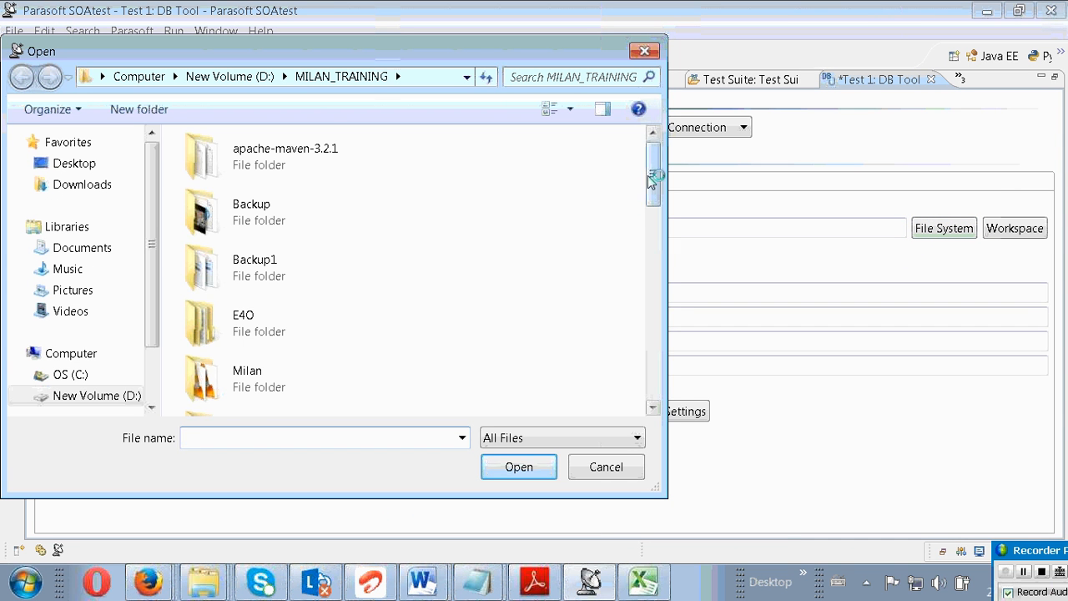
{"action": "left_click_drag", "start_coordinate": [653, 171], "coordinate": [655, 370]}
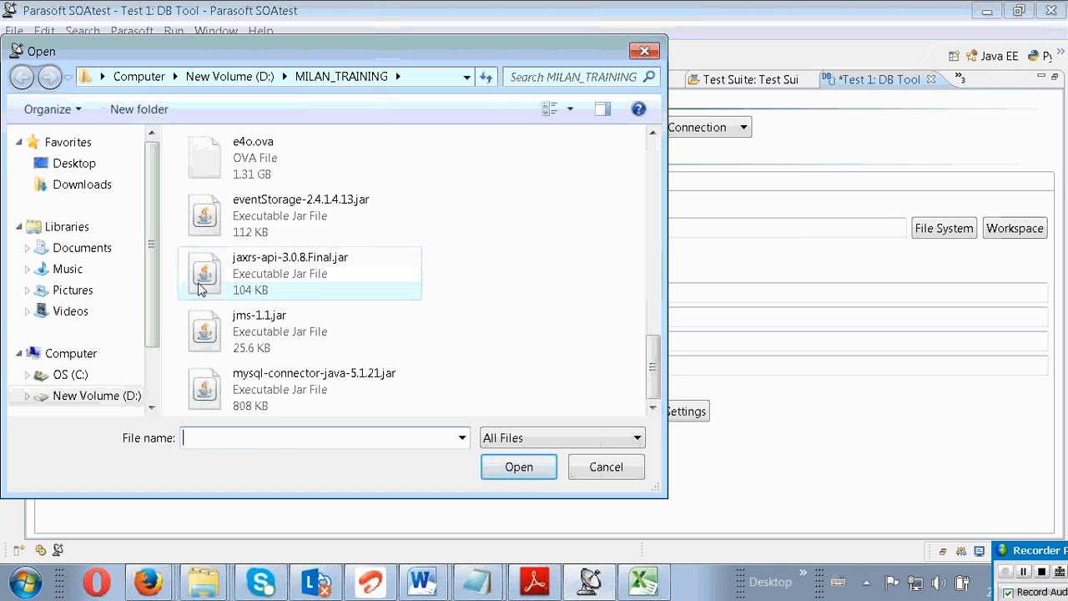
{"action": "left_click", "coordinate": [260, 282]}
{"action": "scroll", "coordinate": [265, 284], "scroll_direction": "up", "scroll_amount": 8}
{"action": "scroll", "coordinate": [264, 285], "scroll_direction": "up", "scroll_amount": 2}
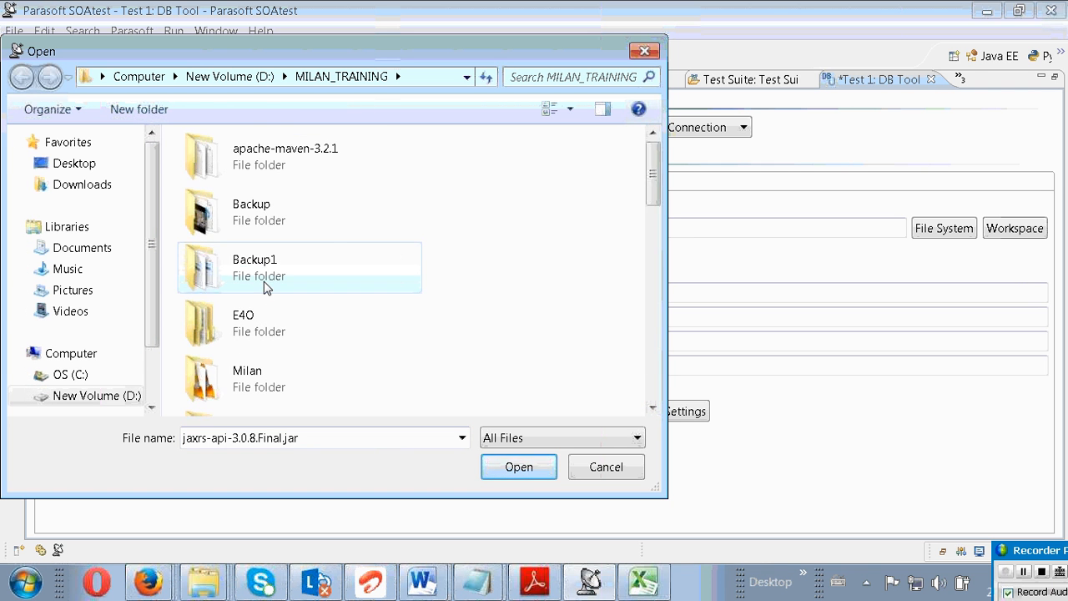
{"action": "scroll", "coordinate": [263, 284], "scroll_direction": "down", "scroll_amount": 10}
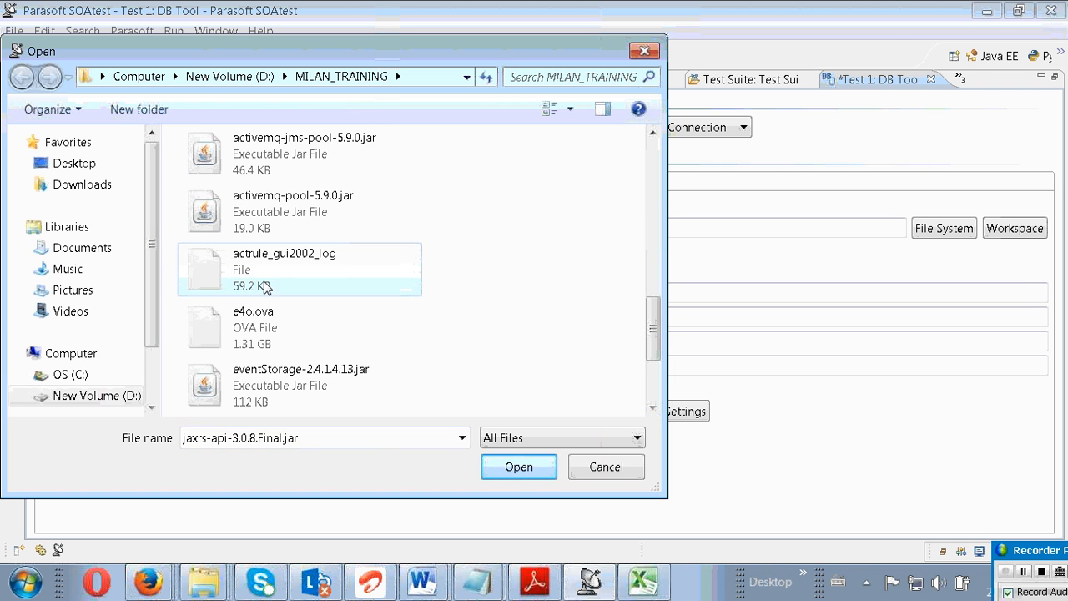
{"action": "left_click", "coordinate": [594, 469]}
- Look through the files on the C: drive in Windows Explorer for a database connection file, and return to SOAtest
{"action": "left_click", "coordinate": [175, 292]}
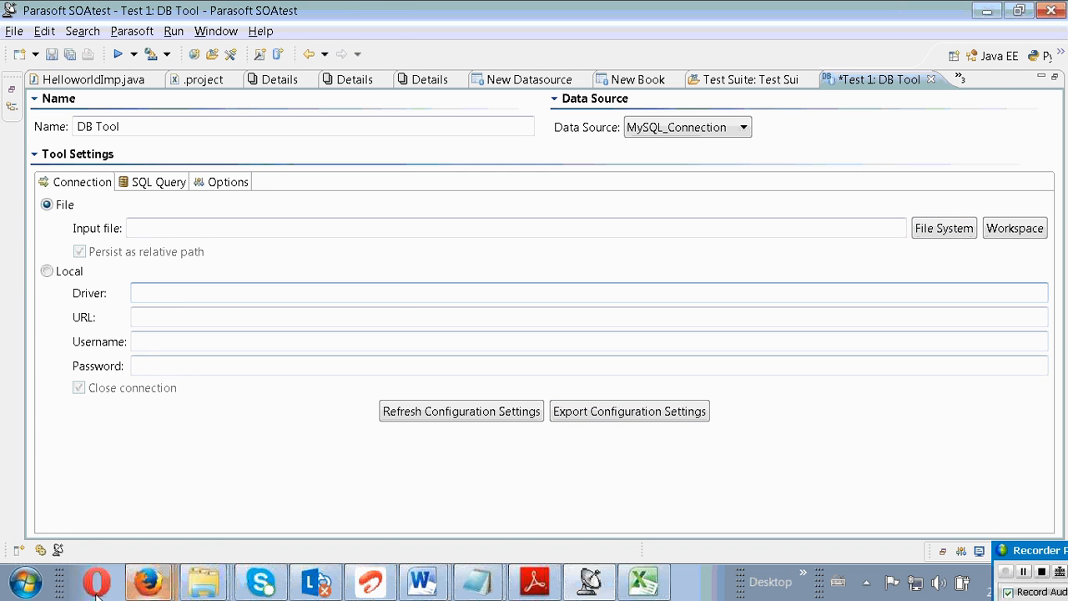
{"action": "left_click", "coordinate": [25, 581]}
{"action": "left_click", "coordinate": [339, 233]}
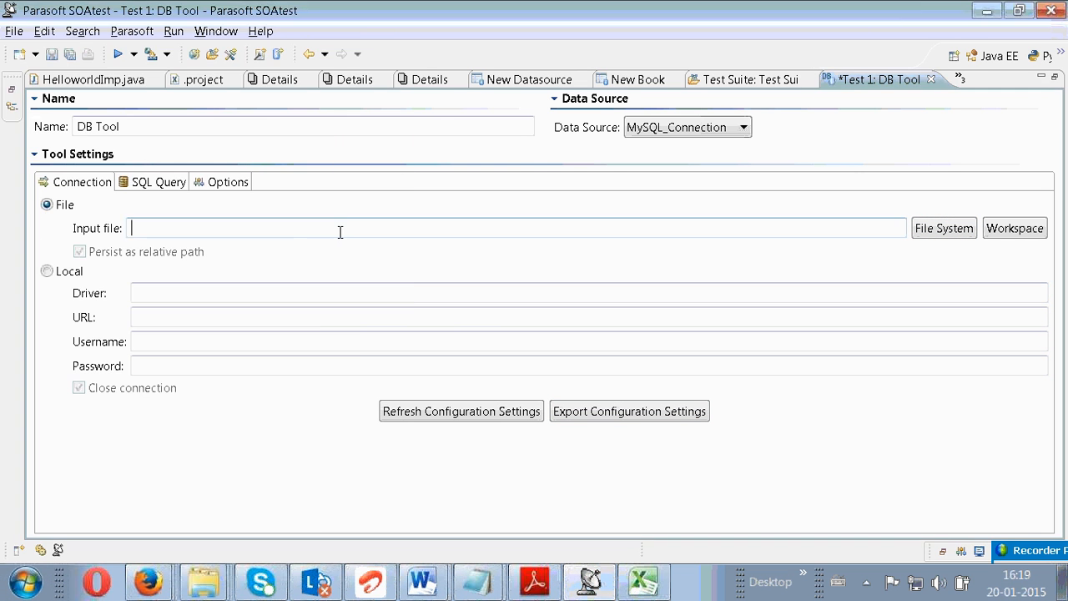
{"action": "double_click", "coordinate": [315, 155]}
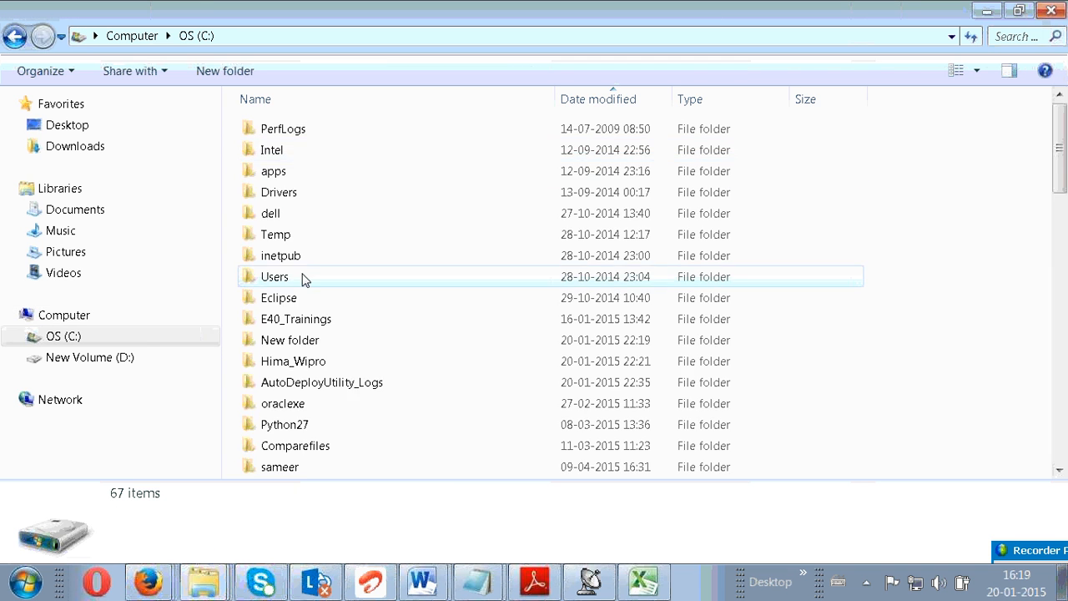
{"action": "scroll", "coordinate": [301, 295], "scroll_direction": "down", "scroll_amount": 9}
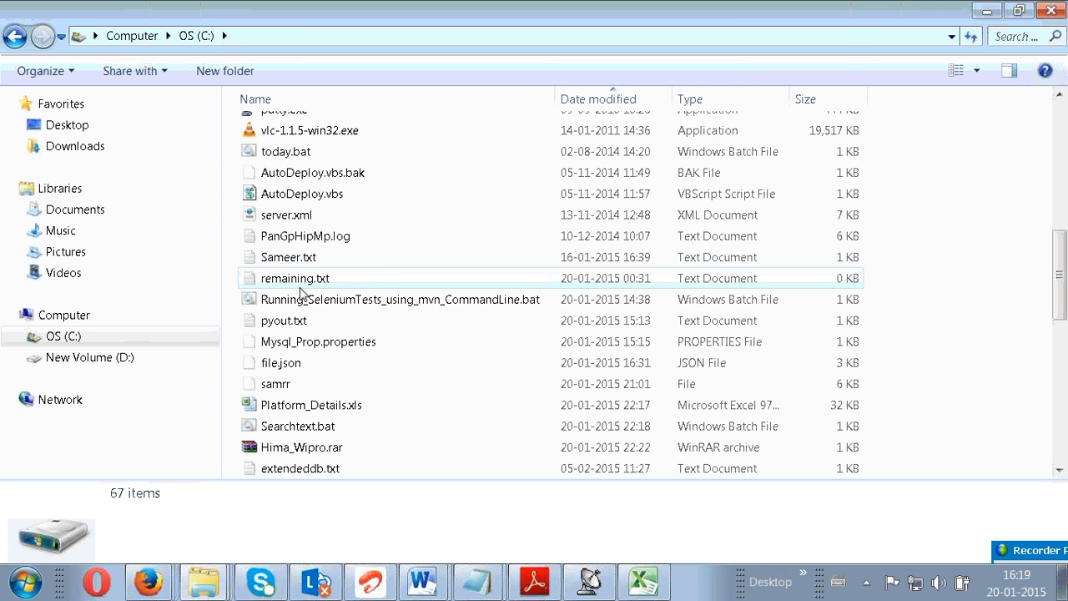
{"action": "scroll", "coordinate": [301, 292], "scroll_direction": "down", "scroll_amount": 4}
{"action": "scroll", "coordinate": [296, 300], "scroll_direction": "down", "scroll_amount": 3}
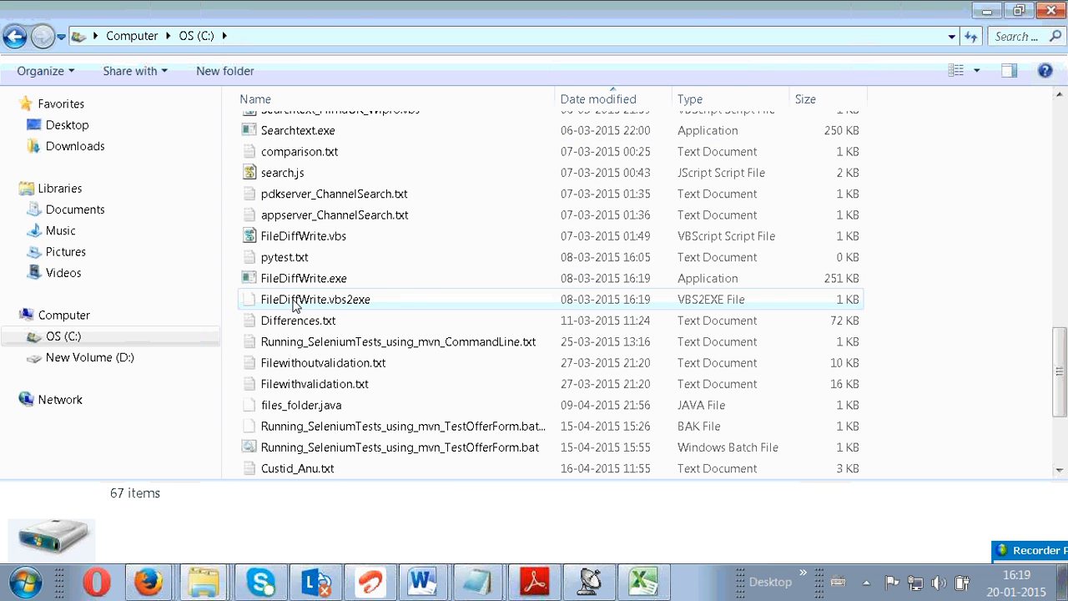
{"action": "left_click", "coordinate": [589, 584]}
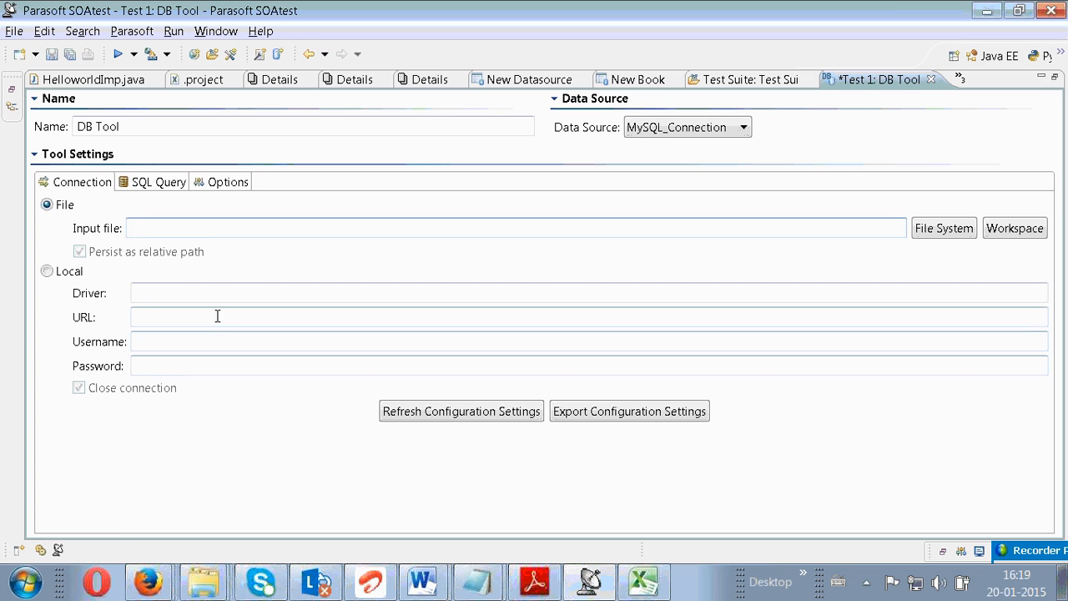
- Open the MySQL_Connection database under Global Data Sources and review its connection parameters and SQL query
{"action": "left_click", "coordinate": [40, 551]}
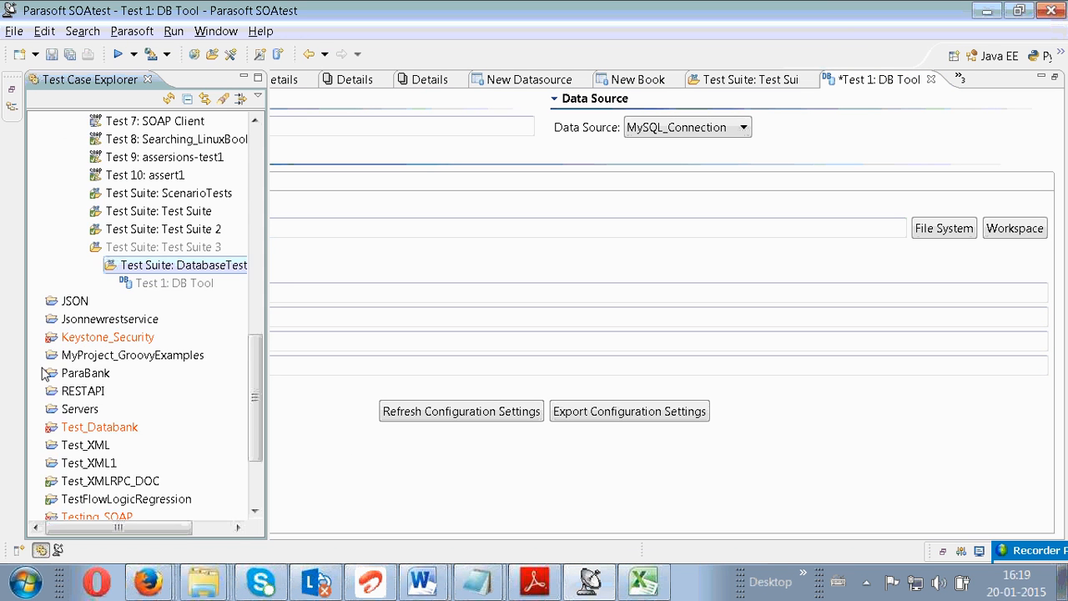
{"action": "scroll", "coordinate": [50, 342], "scroll_direction": "up", "scroll_amount": 10}
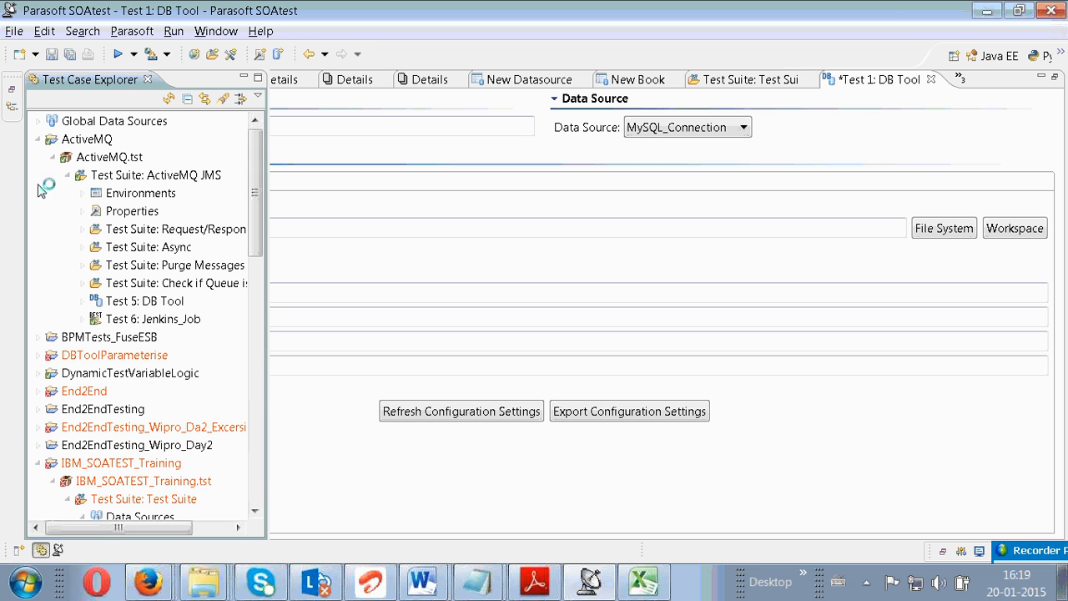
{"action": "left_click", "coordinate": [37, 123]}
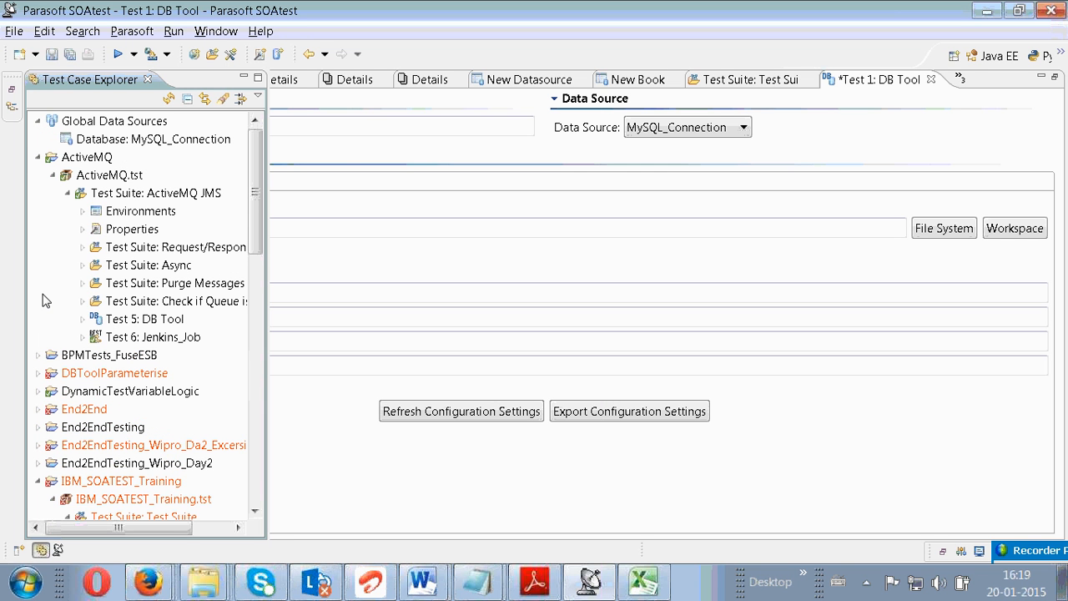
{"action": "double_click", "coordinate": [155, 139]}
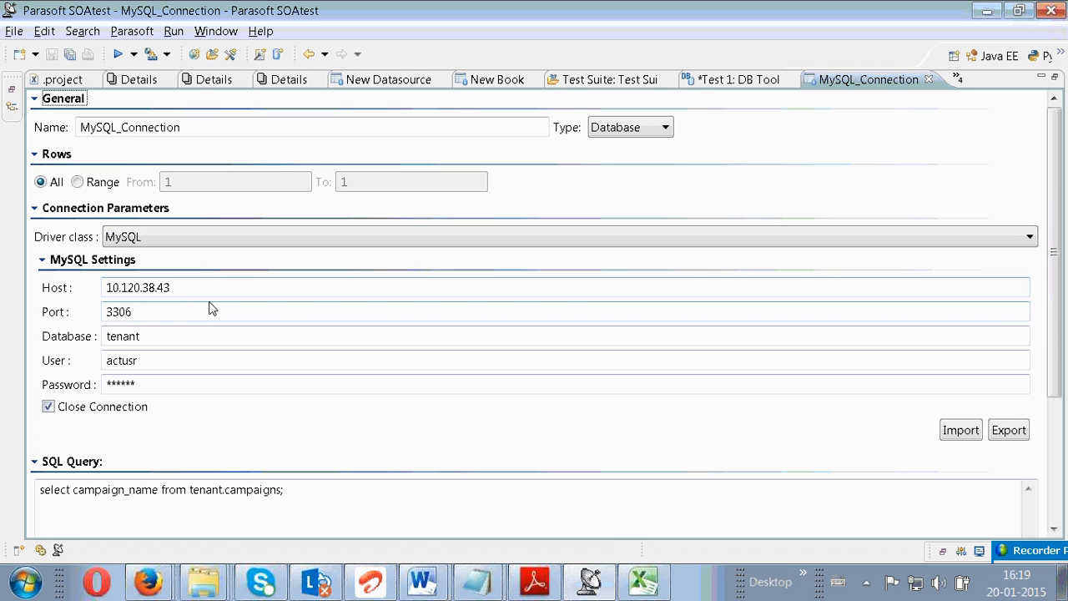
{"action": "scroll", "coordinate": [209, 304], "scroll_direction": "down", "scroll_amount": 5}
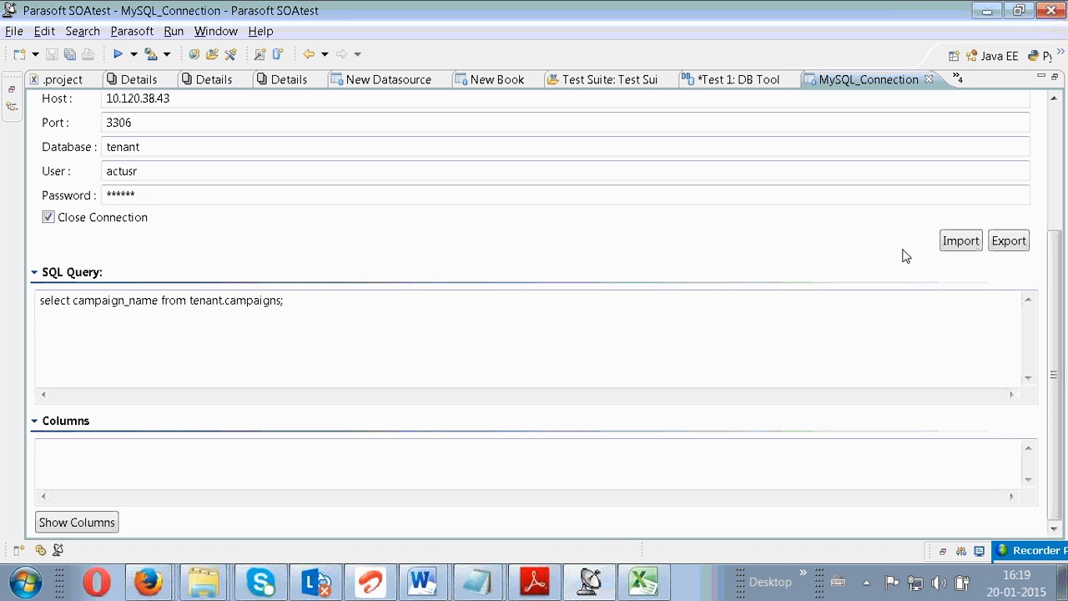
{"action": "scroll", "coordinate": [411, 255], "scroll_direction": "up", "scroll_amount": 4}
{"action": "scroll", "coordinate": [411, 254], "scroll_direction": "up", "scroll_amount": 1}
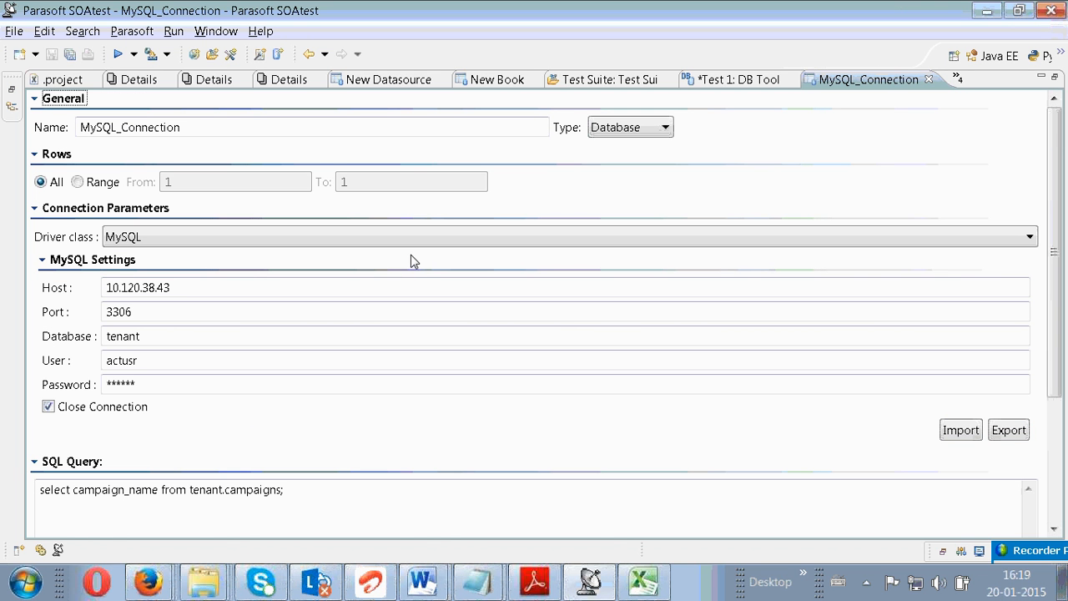
- Export the MySQL_Connection settings to D:\MILAN_TRAINING as a properties file named Mysql_connectivity
{"action": "left_click", "coordinate": [1007, 430]}
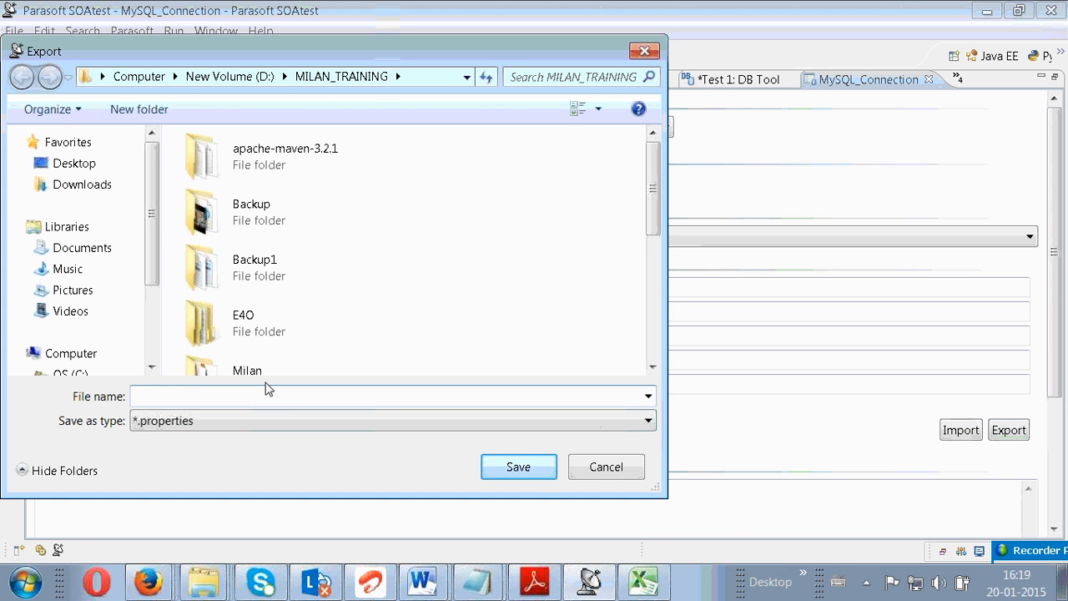
{"action": "type", "text": "Mys"}
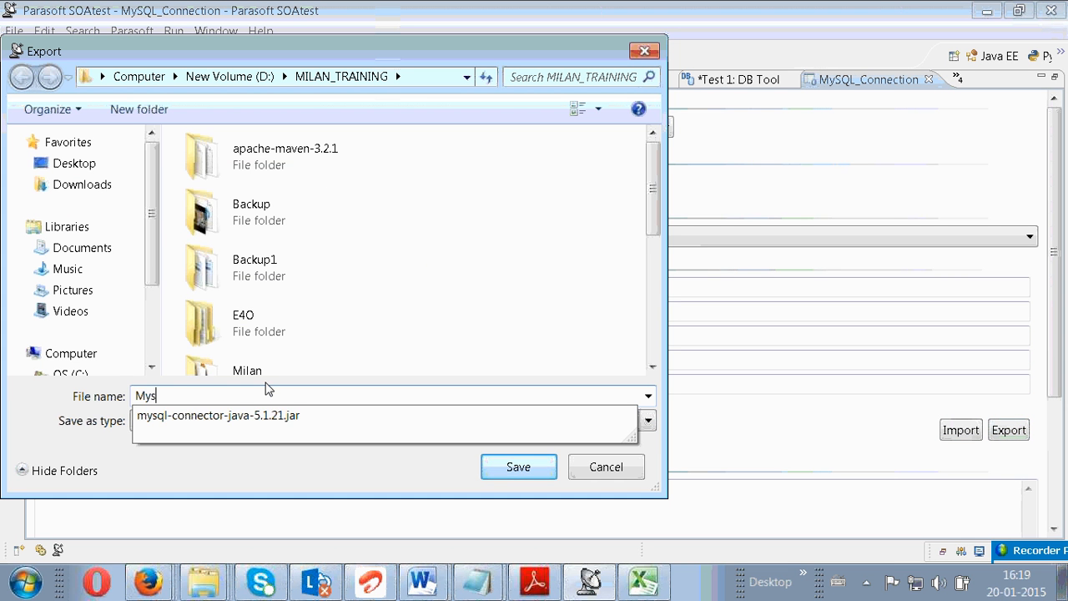
{"action": "type", "text": "q;"}
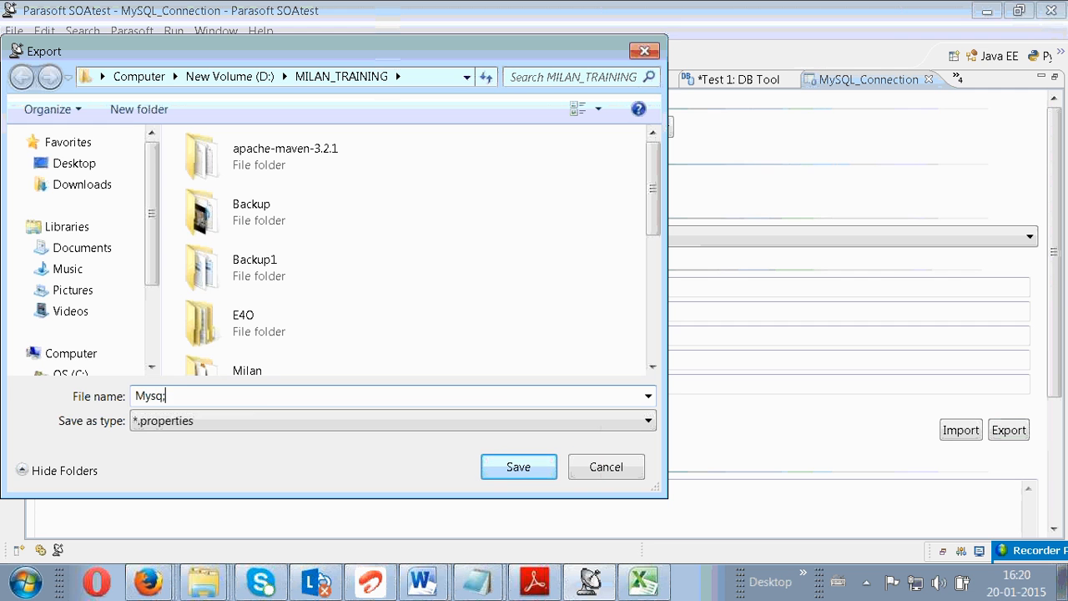
{"action": "key", "text": "BackSpace"}
{"action": "type", "text": "l"}
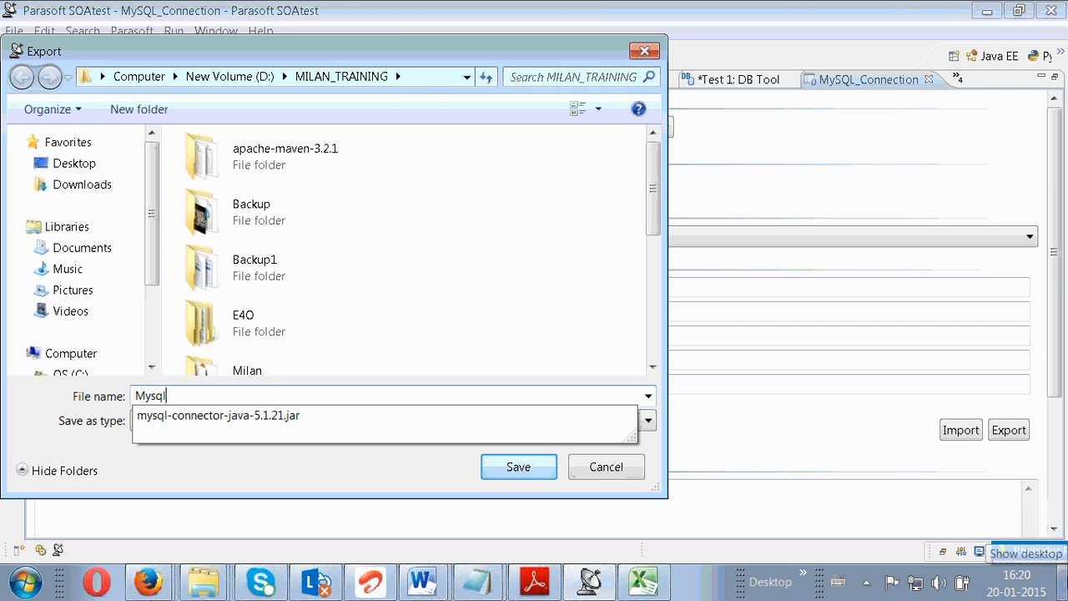
{"action": "type", "text": "_con"}
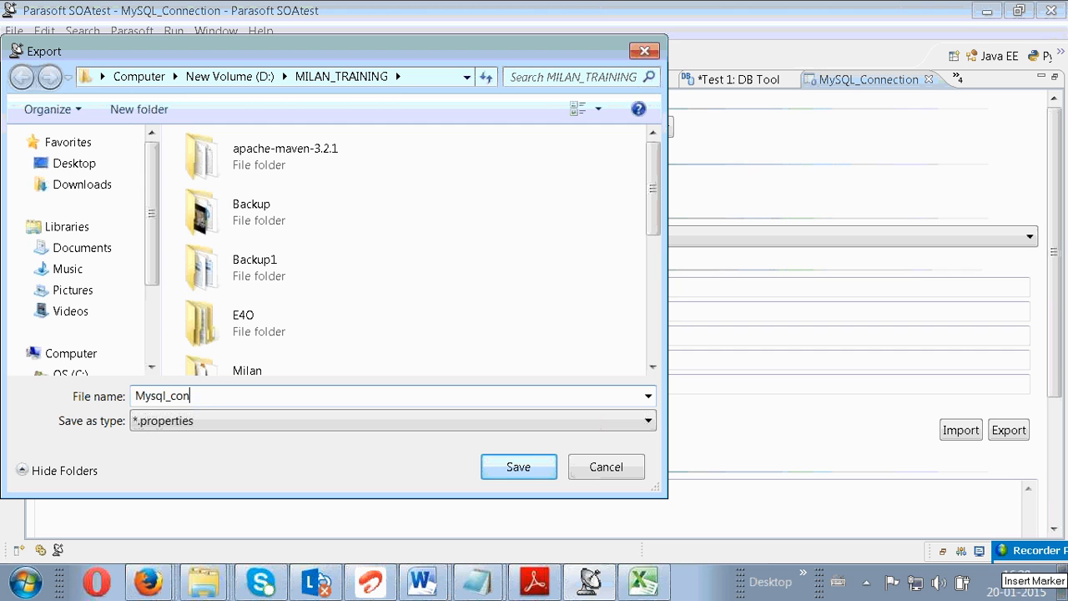
{"action": "type", "text": "nectivity"}
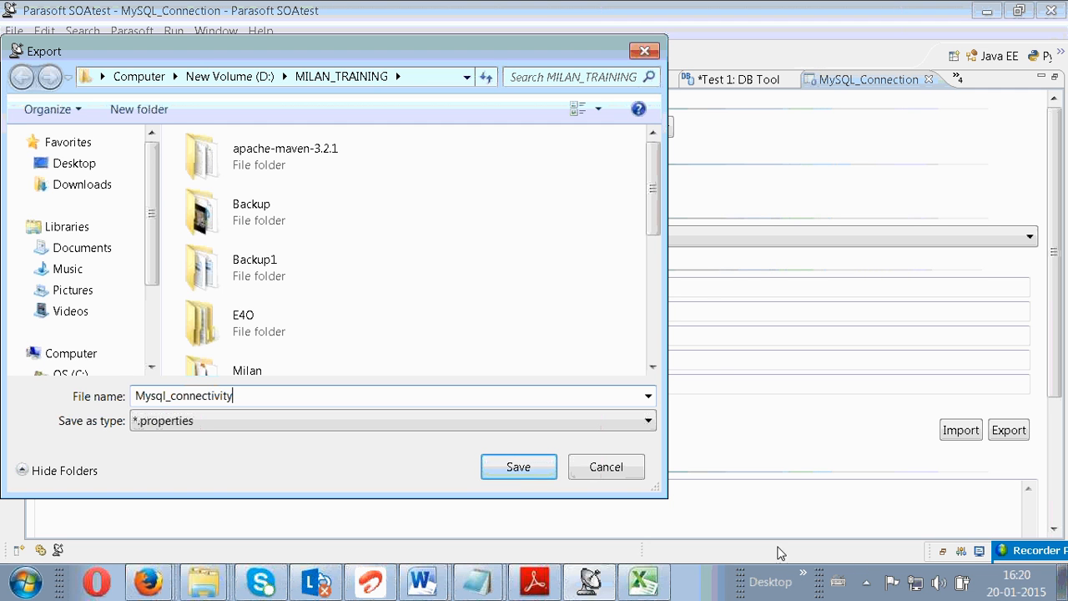
{"action": "left_click", "coordinate": [515, 472]}
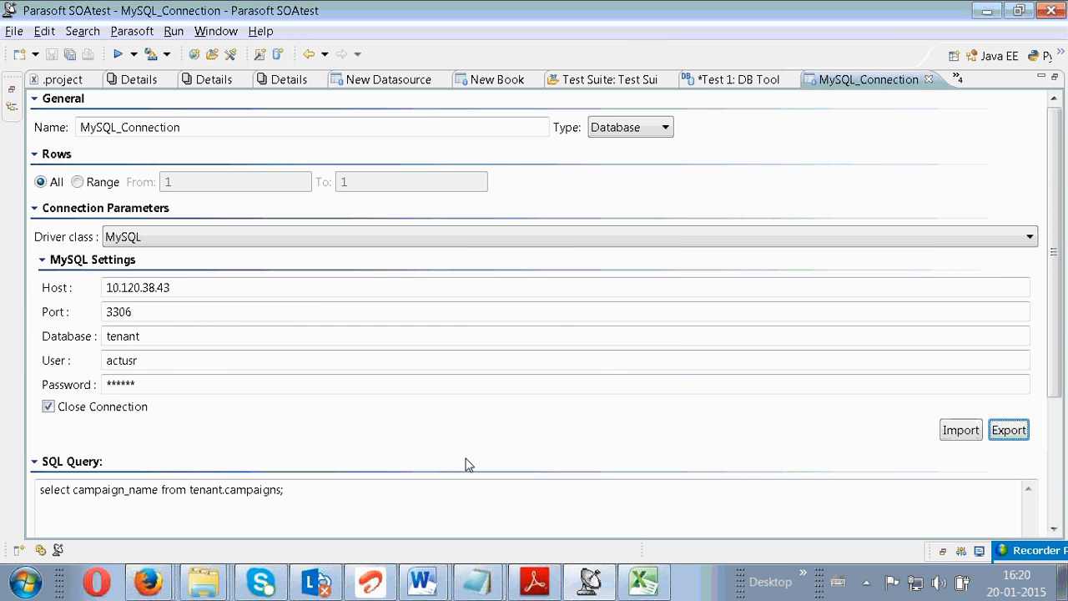
- Show the columns of MySQL_Connection's SQL query, reconnecting the network services from the system tray for database access
{"action": "scroll", "coordinate": [465, 460], "scroll_direction": "down", "scroll_amount": 3}
{"action": "left_click", "coordinate": [112, 520]}
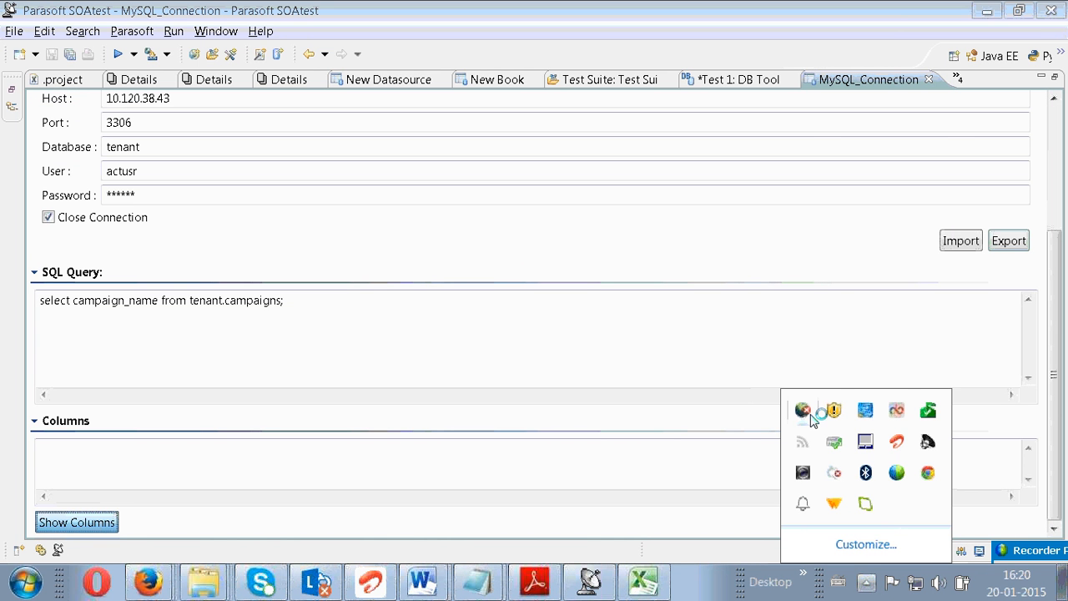
{"action": "right_click", "coordinate": [810, 413]}
{"action": "left_click", "coordinate": [849, 263]}
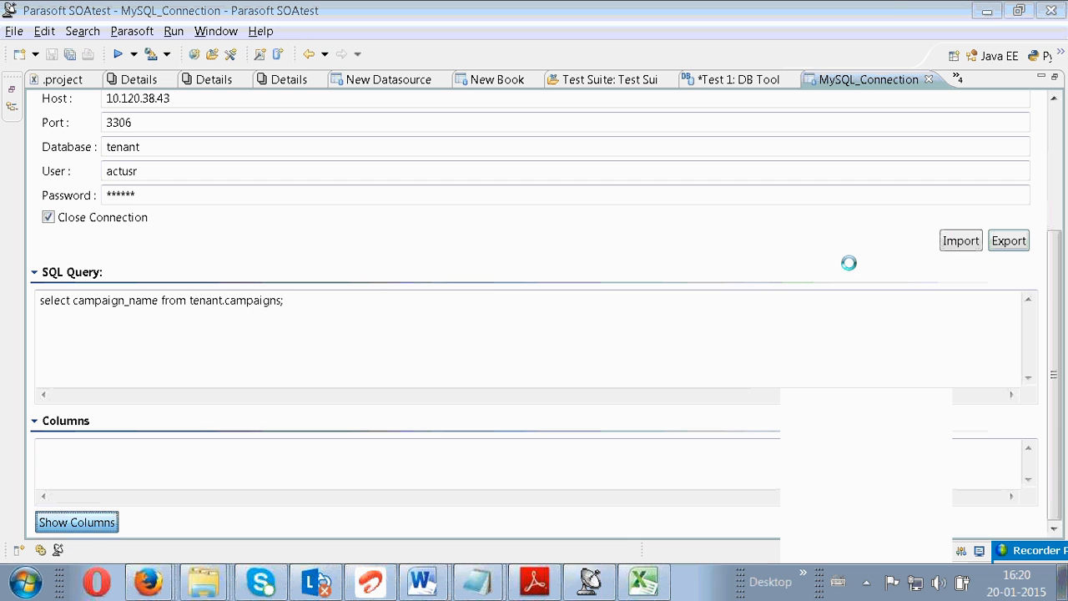
{"action": "left_click", "coordinate": [866, 583]}
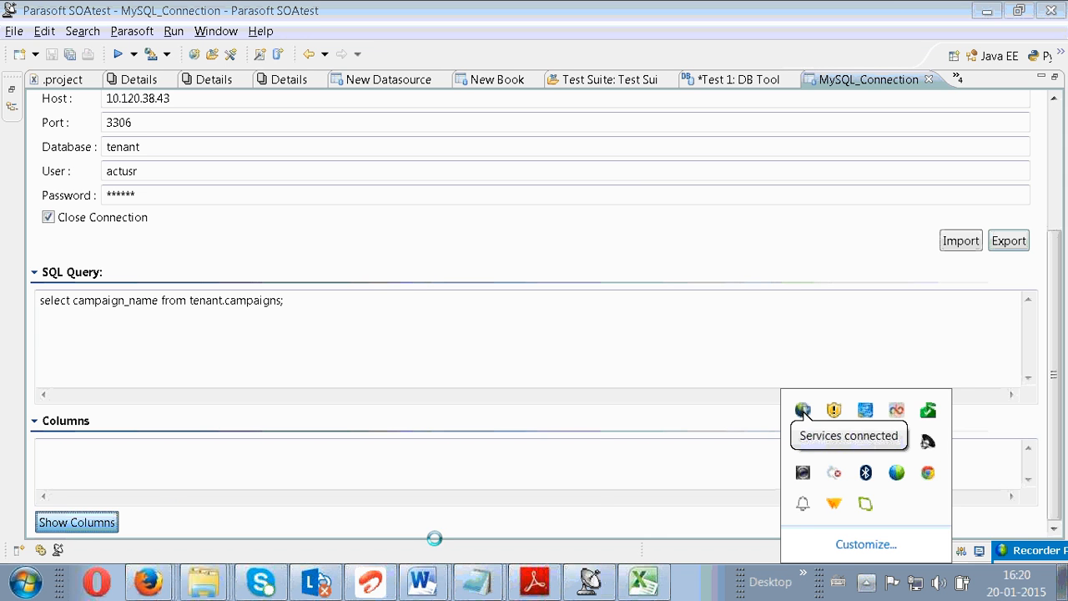
{"action": "left_click", "coordinate": [96, 522]}
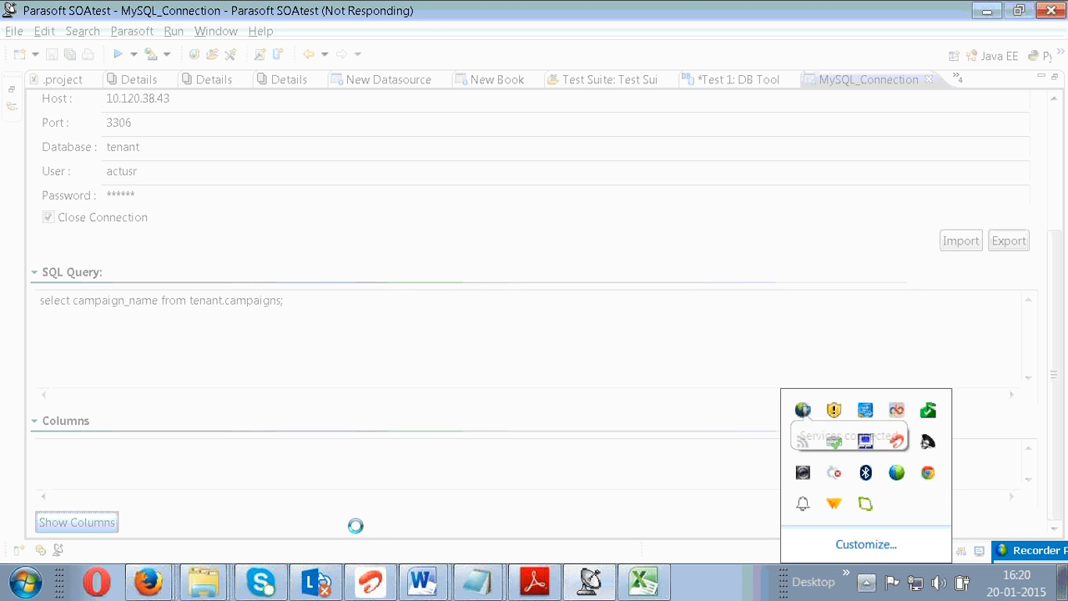
{"action": "left_click", "coordinate": [316, 458]}
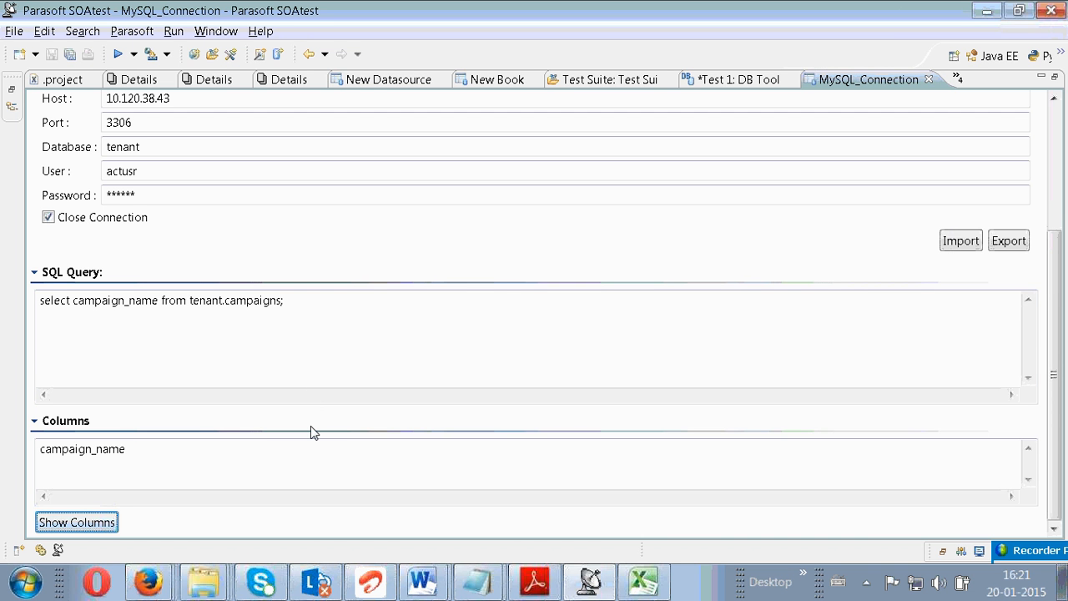
{"action": "scroll", "coordinate": [206, 248], "scroll_direction": "up", "scroll_amount": 5}
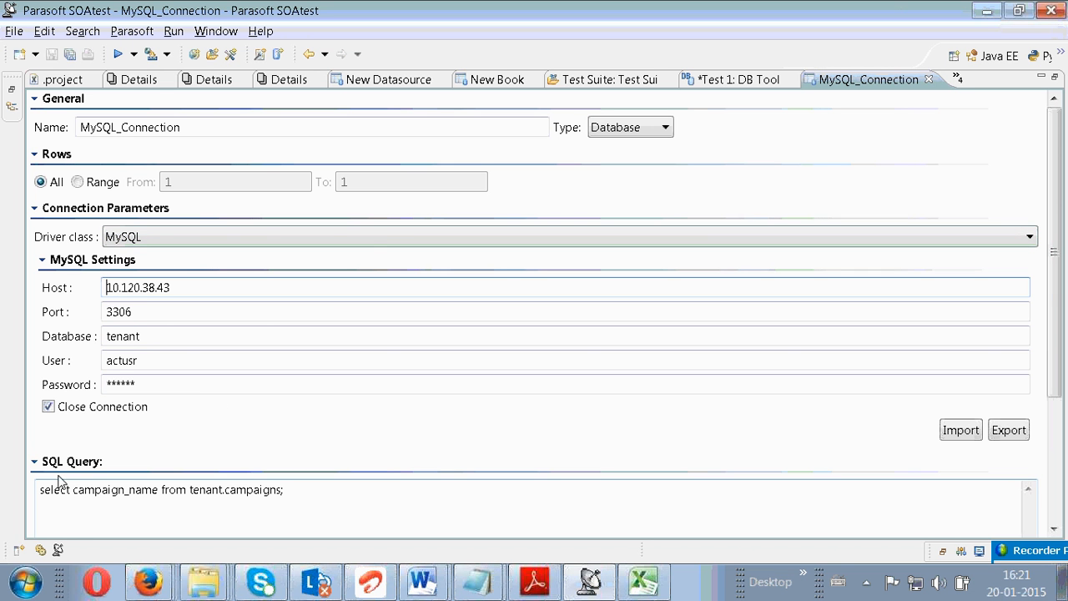
- Return to the DB Tool test of the DatabaseTests suite through the Test Case Explorer
{"action": "left_click", "coordinate": [40, 550]}
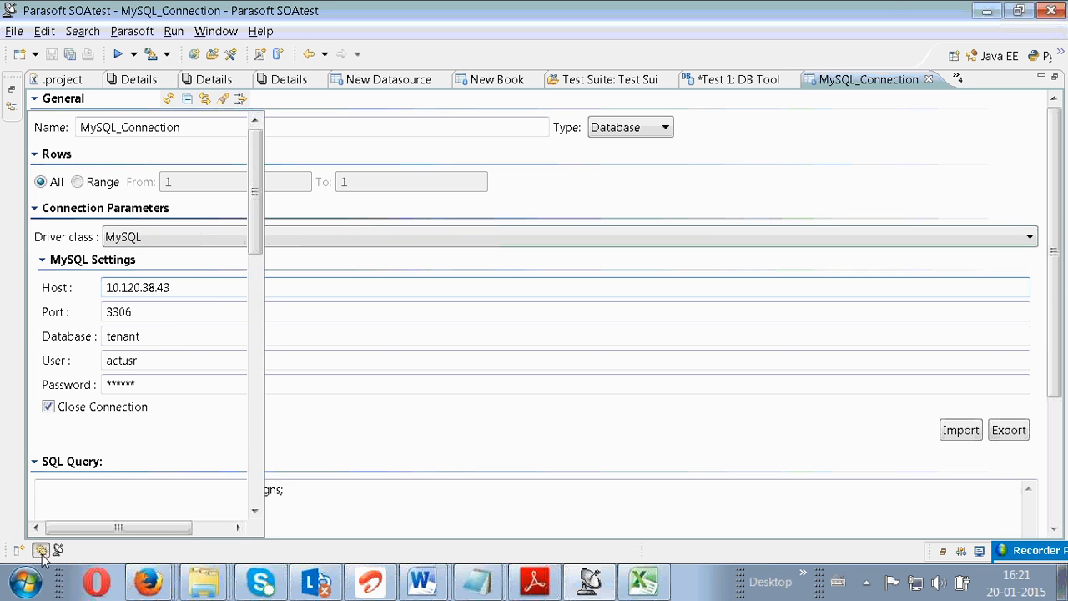
{"action": "scroll", "coordinate": [154, 334], "scroll_direction": "down", "scroll_amount": 8}
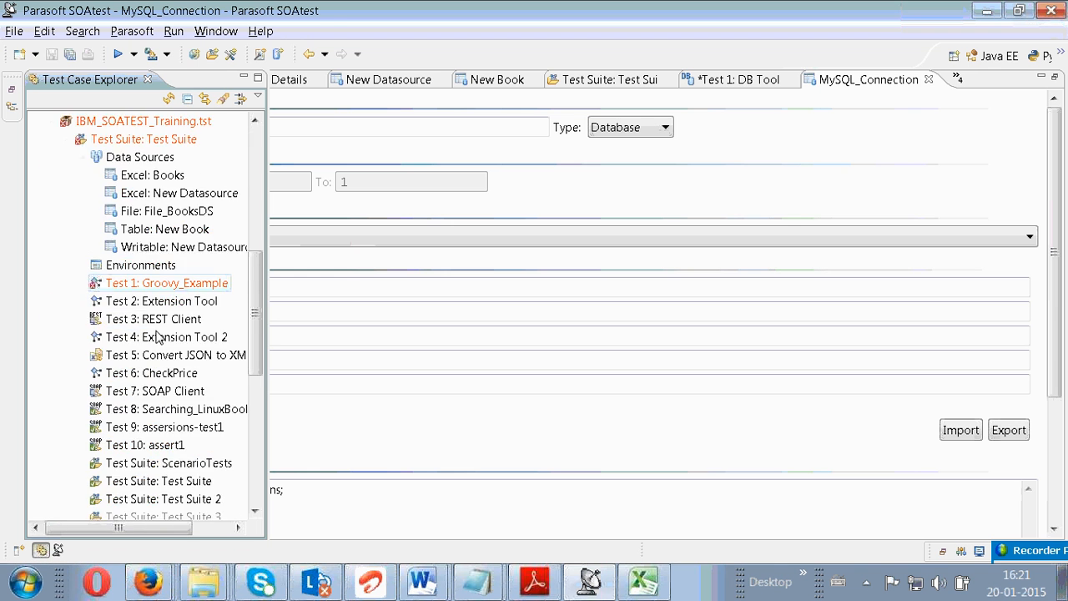
{"action": "scroll", "coordinate": [158, 336], "scroll_direction": "down", "scroll_amount": 3}
{"action": "double_click", "coordinate": [158, 337]}
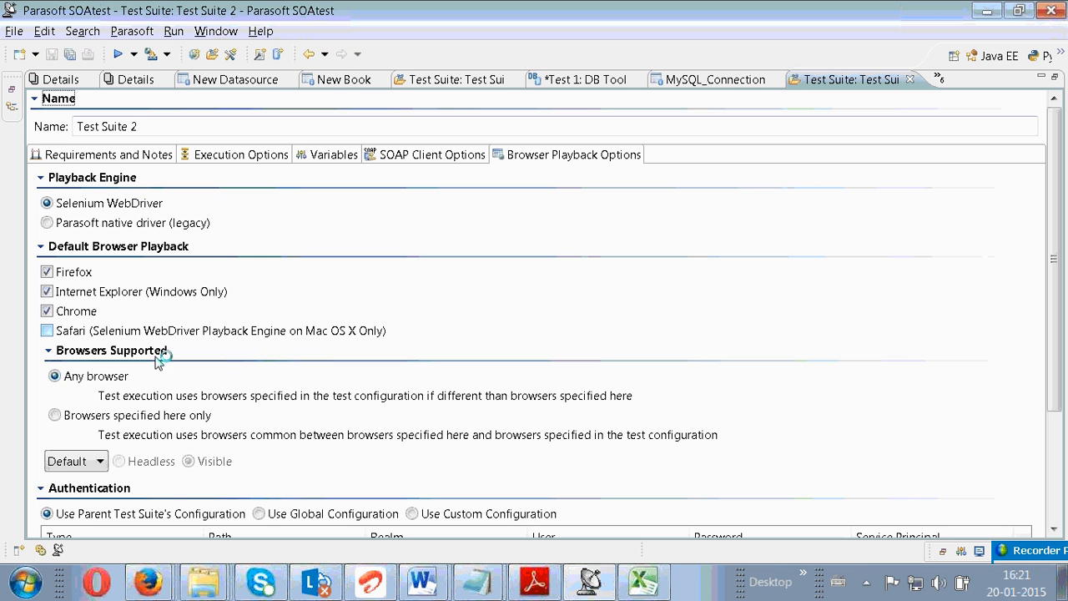
{"action": "left_click", "coordinate": [40, 550]}
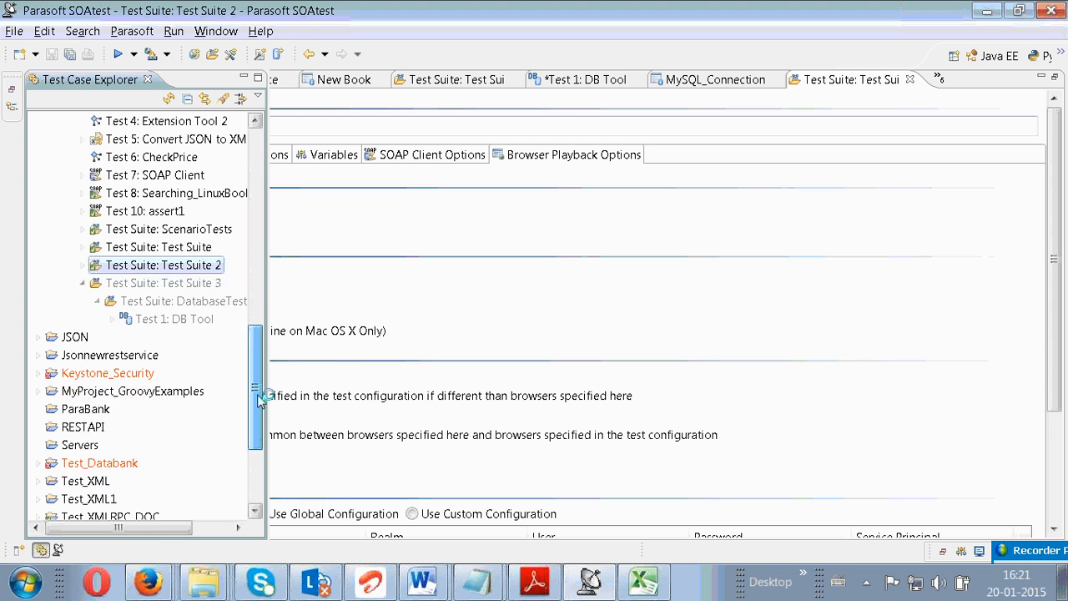
{"action": "left_click_drag", "start_coordinate": [257, 394], "coordinate": [257, 471]}
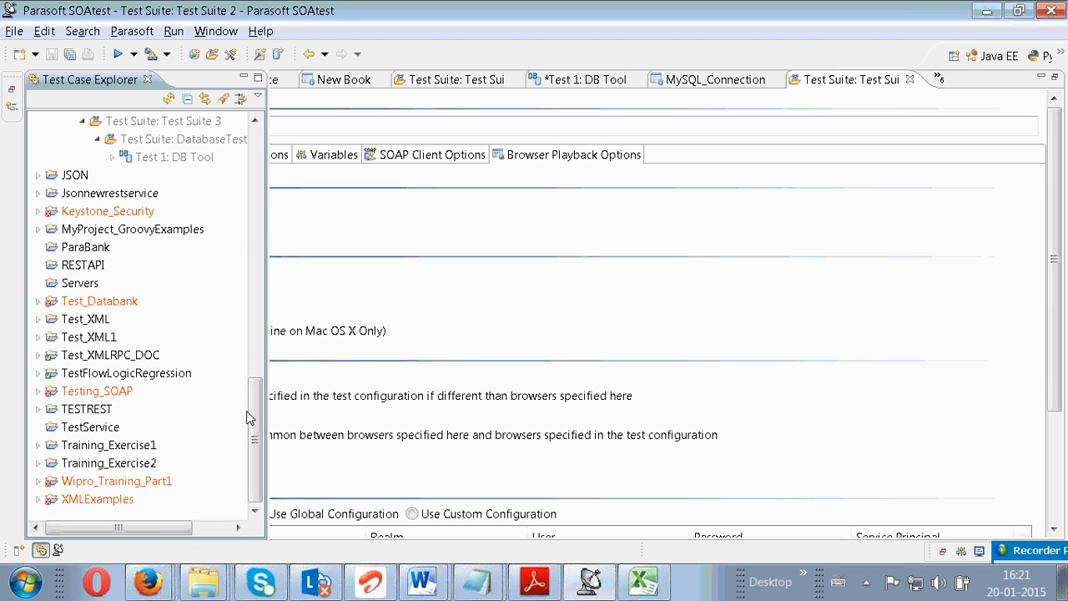
{"action": "left_click_drag", "start_coordinate": [255, 407], "coordinate": [242, 307]}
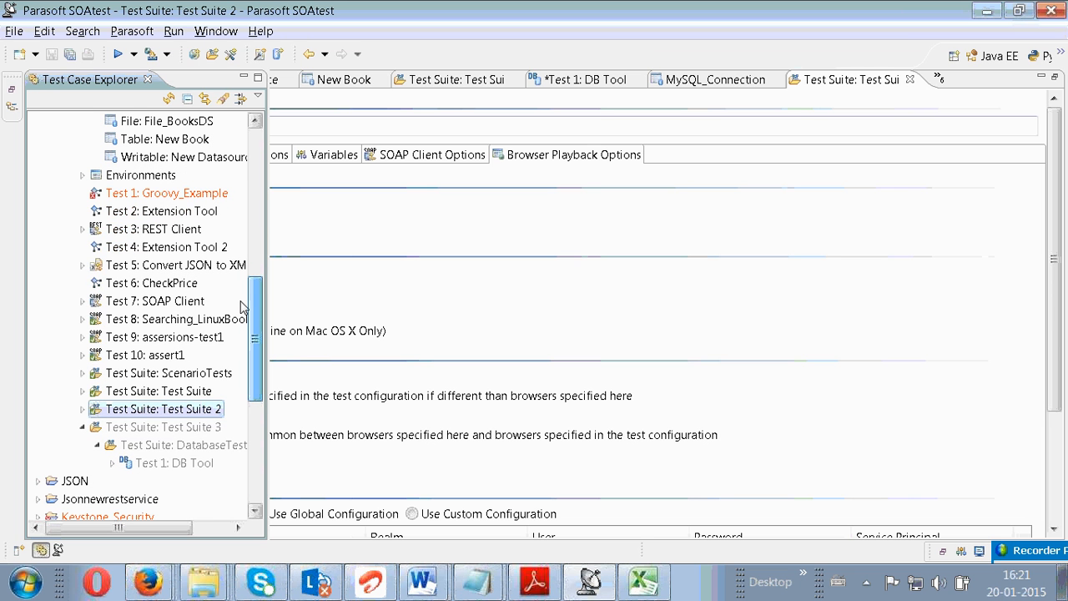
{"action": "left_click", "coordinate": [173, 463]}
{"action": "double_click", "coordinate": [171, 463]}
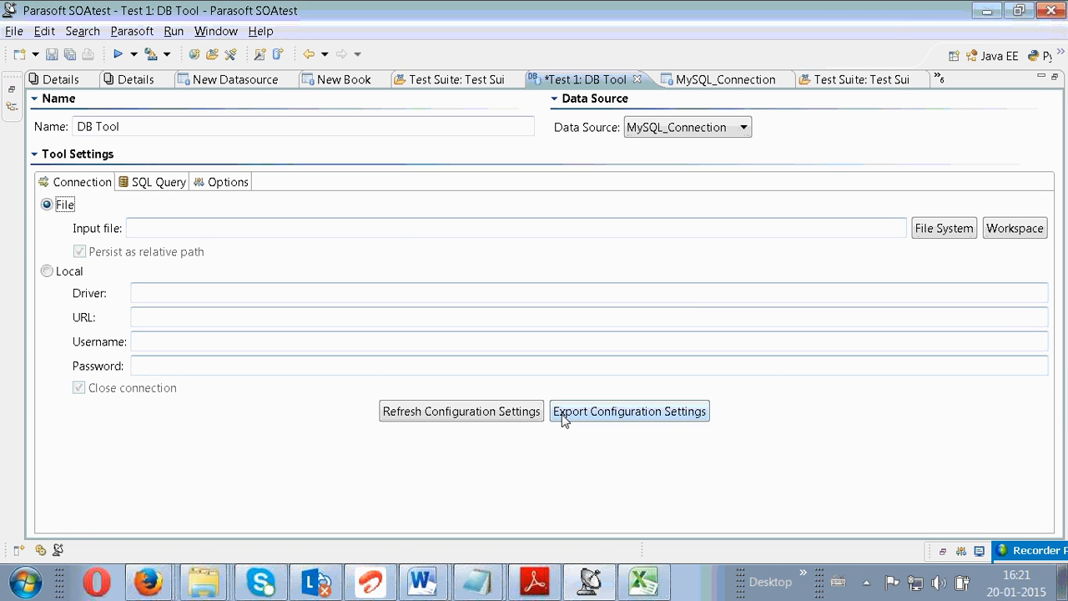
- Set the DB Tool's connection input file to D:\MILAN_TRAINING\Mysql_connectivity.properties and save the test
{"action": "left_click", "coordinate": [933, 236]}
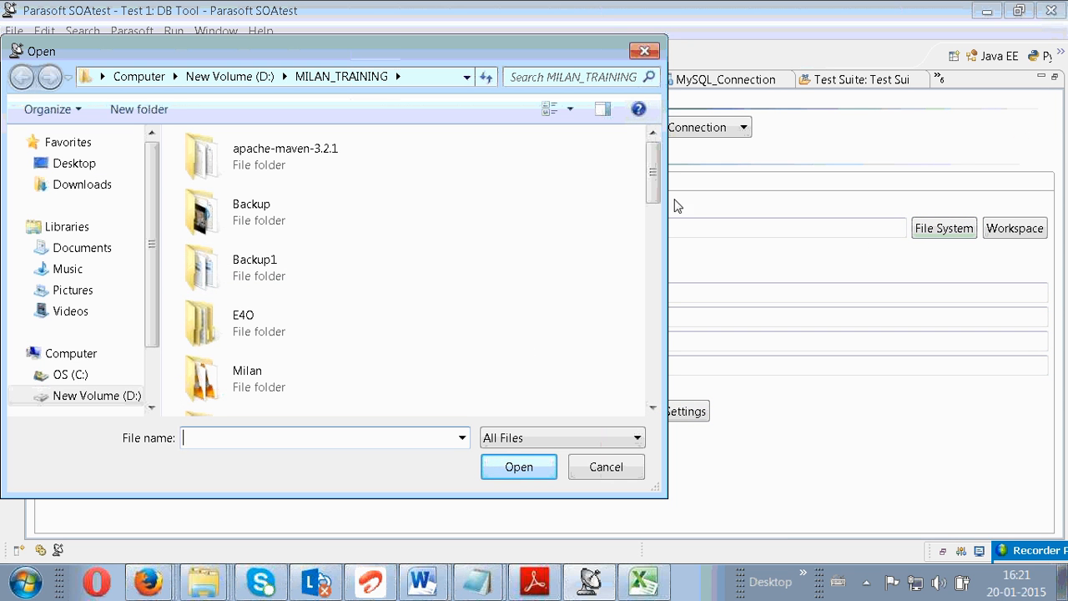
{"action": "left_click_drag", "start_coordinate": [655, 185], "coordinate": [720, 334]}
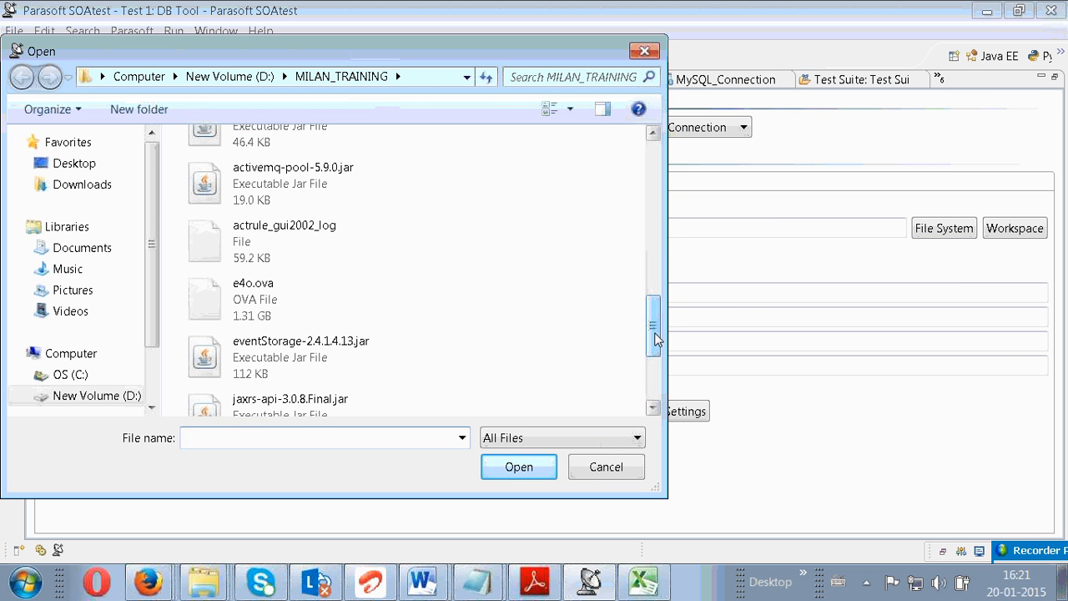
{"action": "left_click_drag", "start_coordinate": [654, 332], "coordinate": [656, 384]}
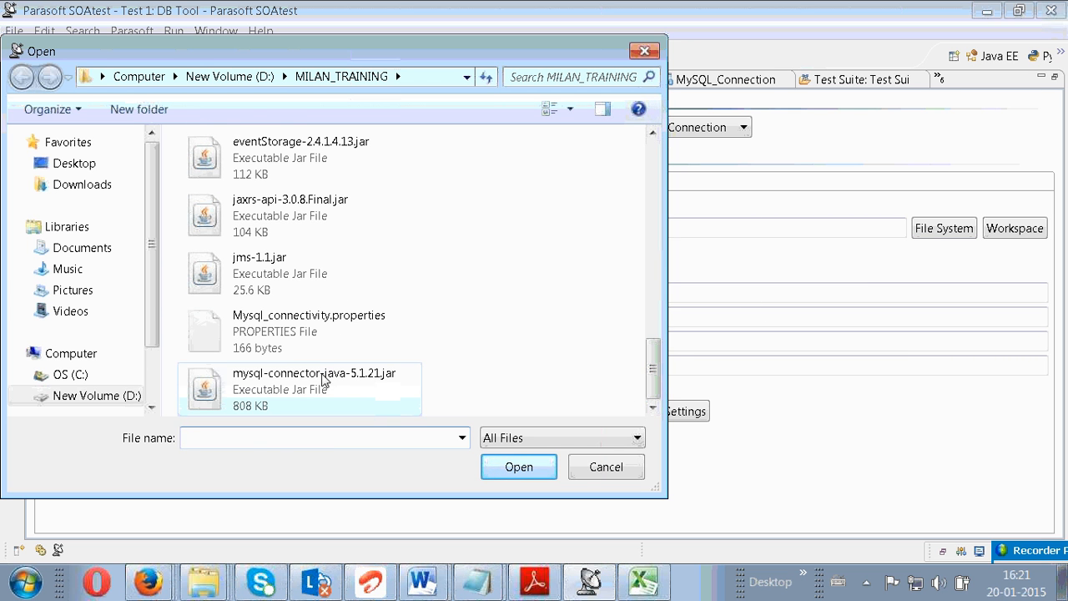
{"action": "double_click", "coordinate": [312, 322]}
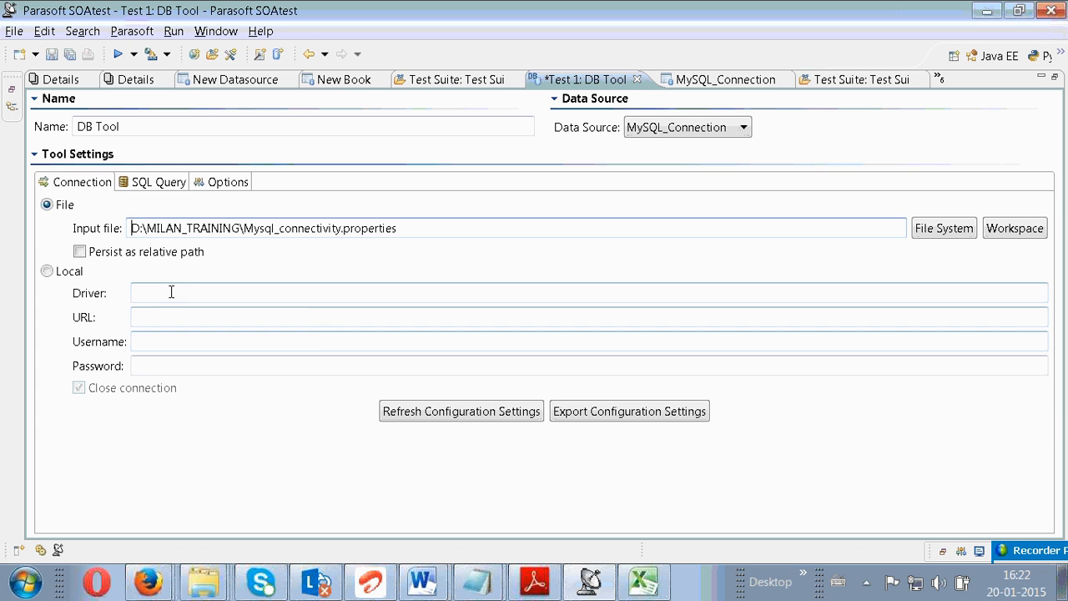
{"action": "left_click", "coordinate": [53, 55]}
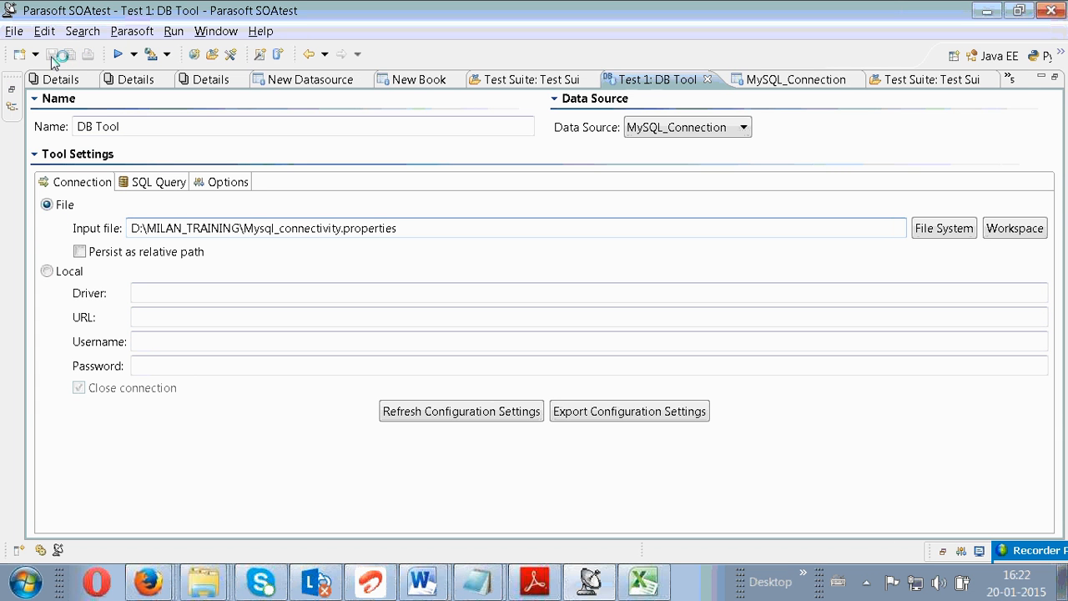
- Set the DB Tool's fixed SQL query to "select campaign_name from tenant.campaigns;", copied from the MySQL_Connection data source, and save the test
{"action": "left_click", "coordinate": [165, 188]}
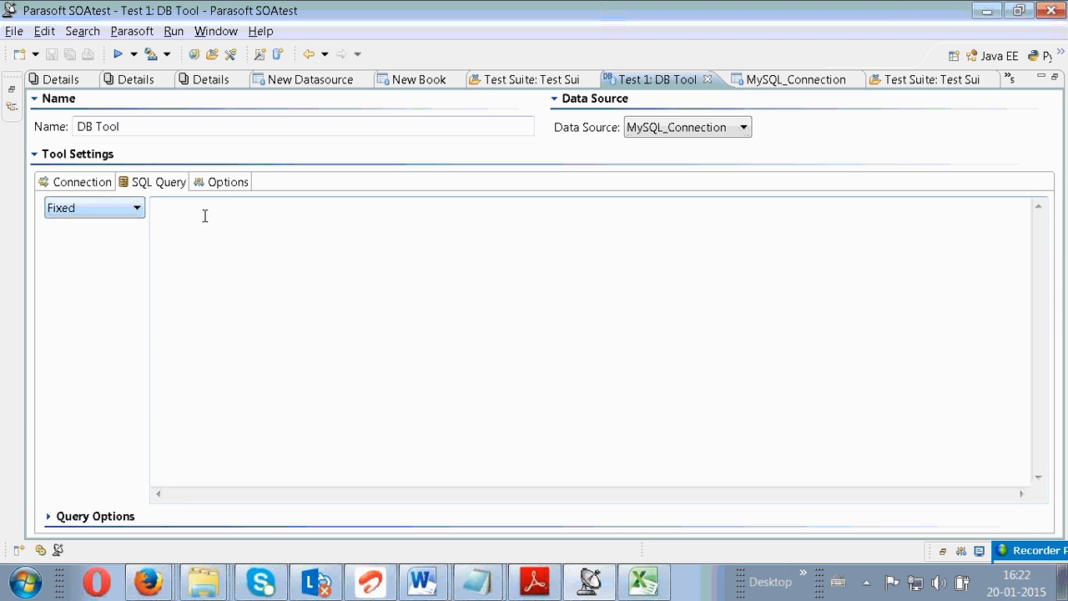
{"action": "left_click", "coordinate": [205, 217]}
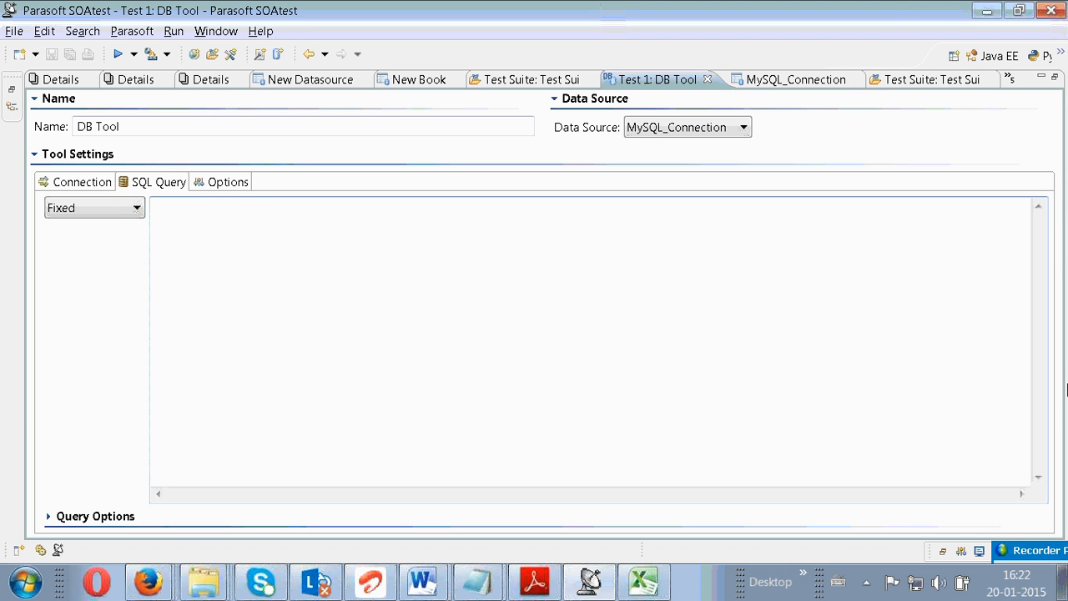
{"action": "type", "text": "s"}
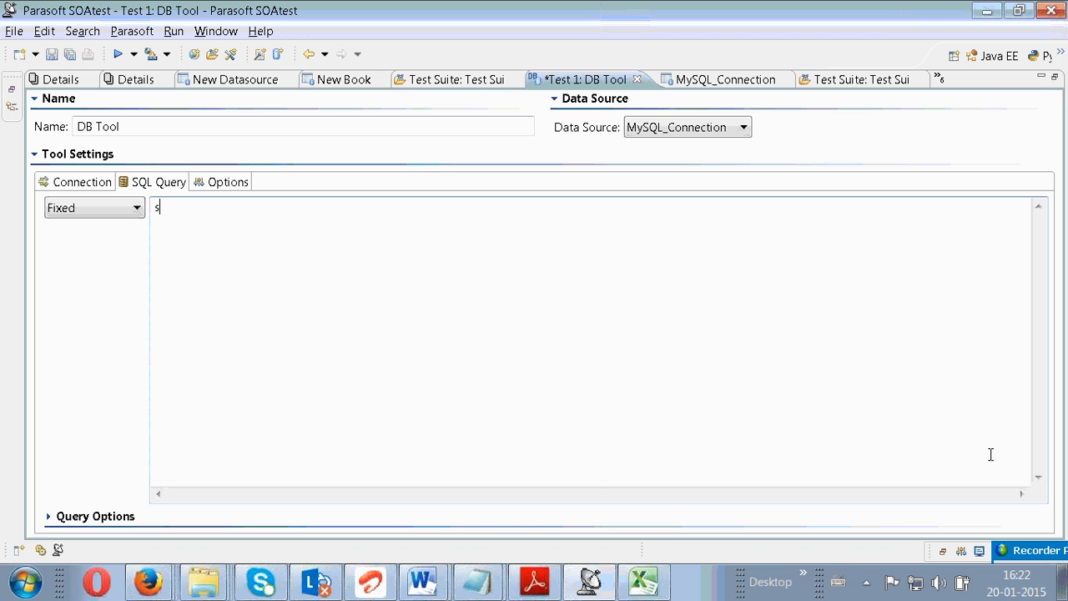
{"action": "type", "text": "elect campaign"}
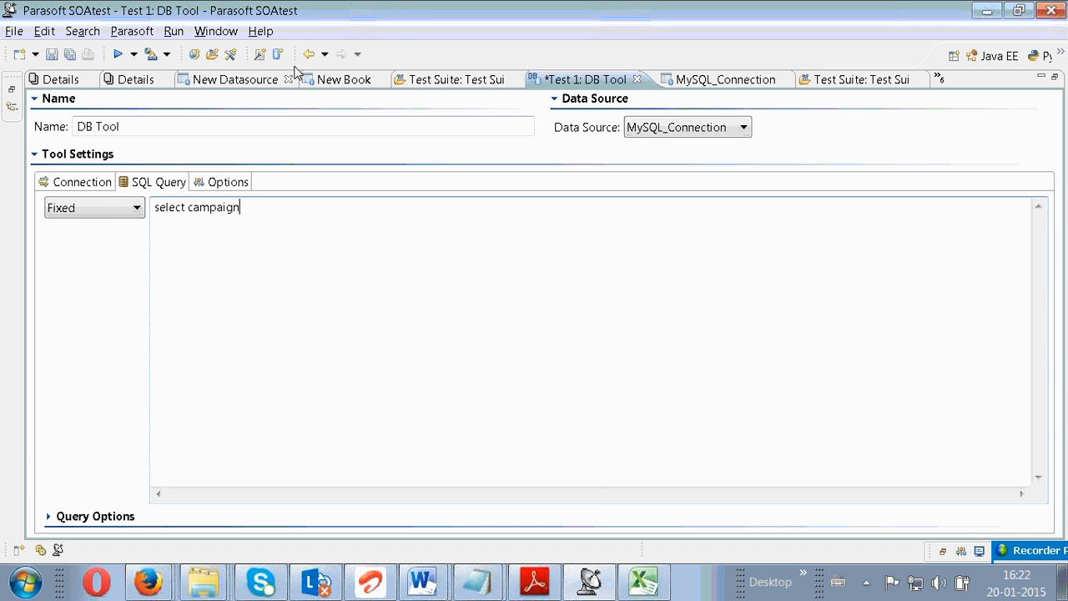
{"action": "left_click", "coordinate": [315, 84]}
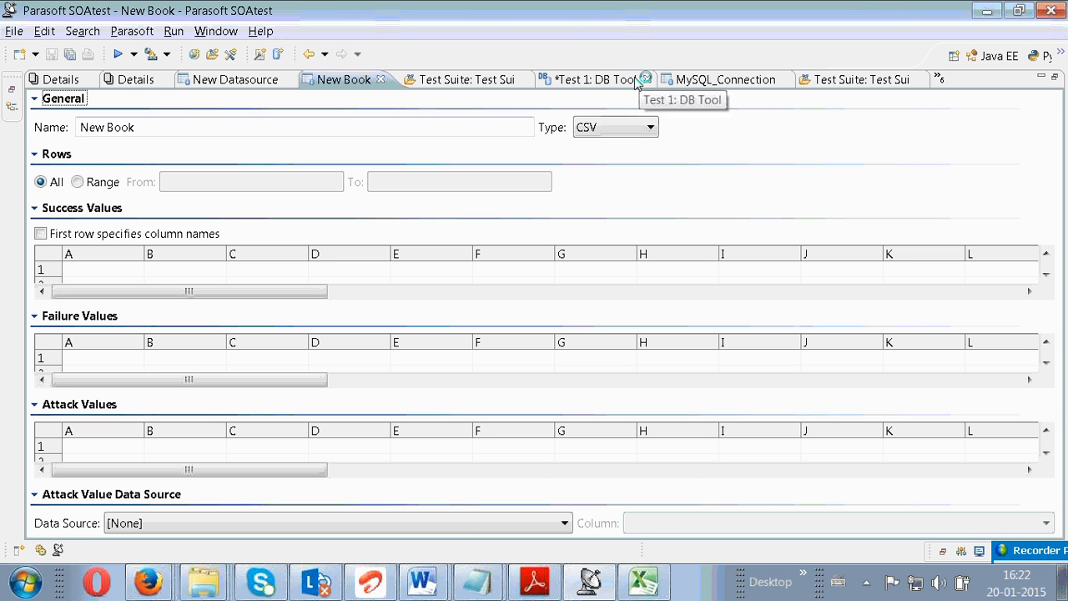
{"action": "left_click", "coordinate": [722, 81]}
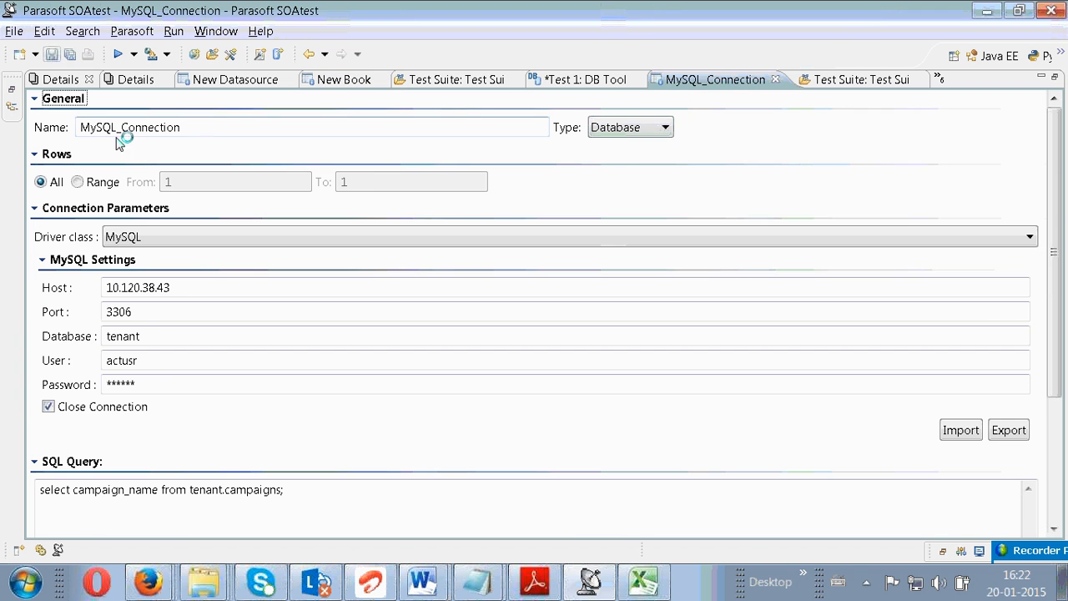
{"action": "left_click_drag", "start_coordinate": [284, 490], "coordinate": [39, 473]}
{"action": "key", "text": "ctrl+c"}
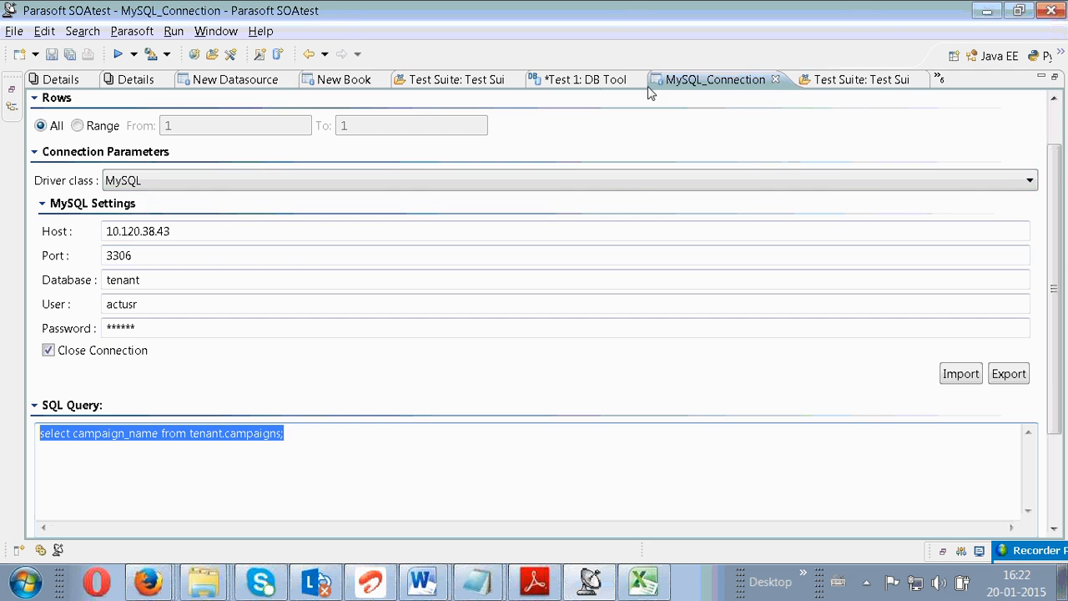
{"action": "left_click", "coordinate": [589, 79]}
{"action": "left_click_drag", "start_coordinate": [272, 212], "coordinate": [123, 226]}
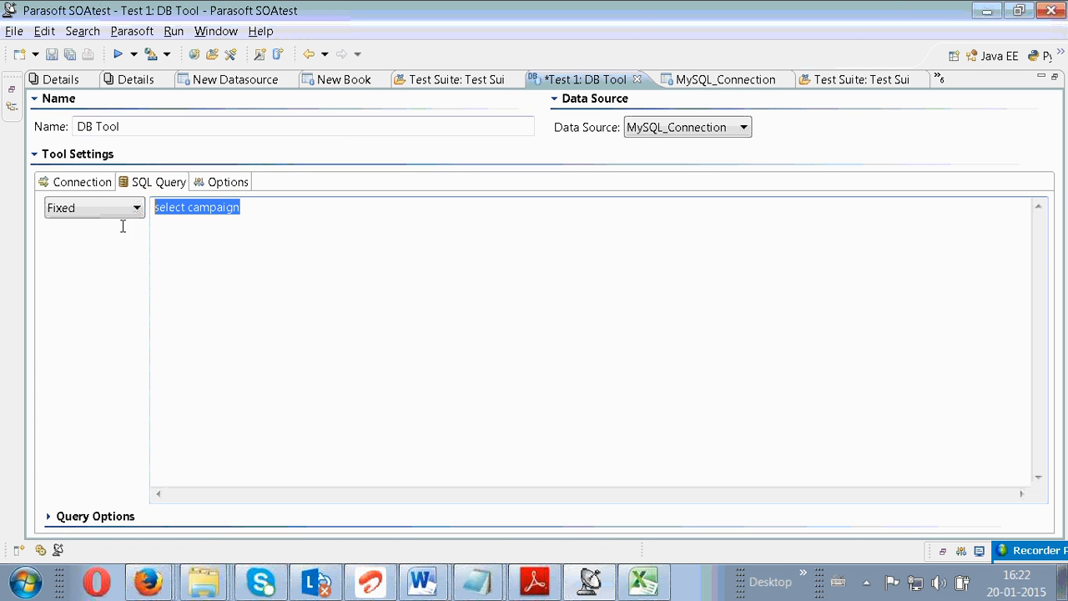
{"action": "key", "text": "ctrl+v"}
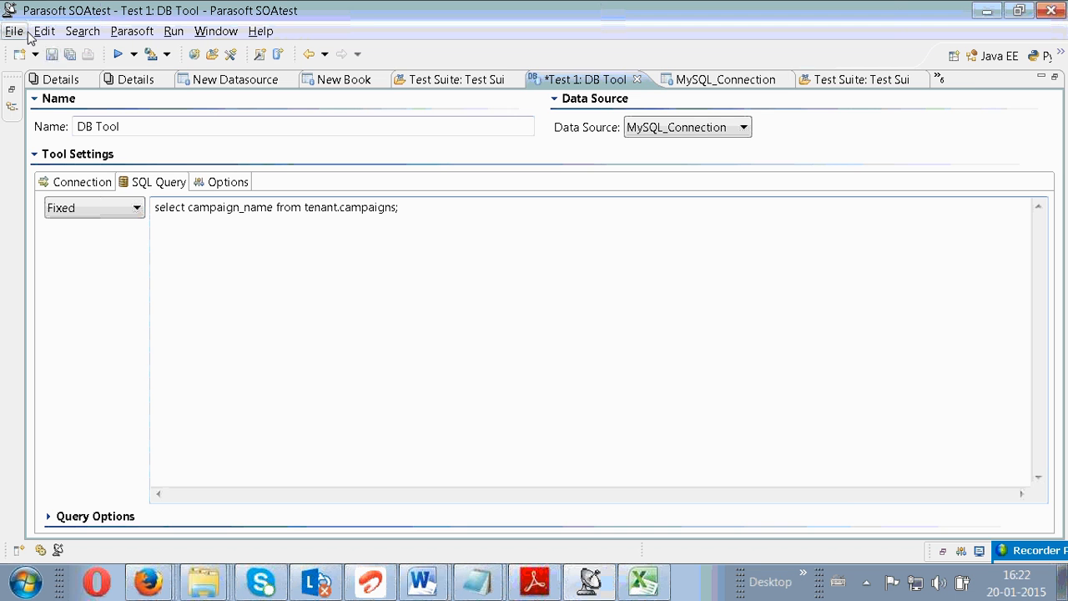
{"action": "left_click", "coordinate": [51, 54]}
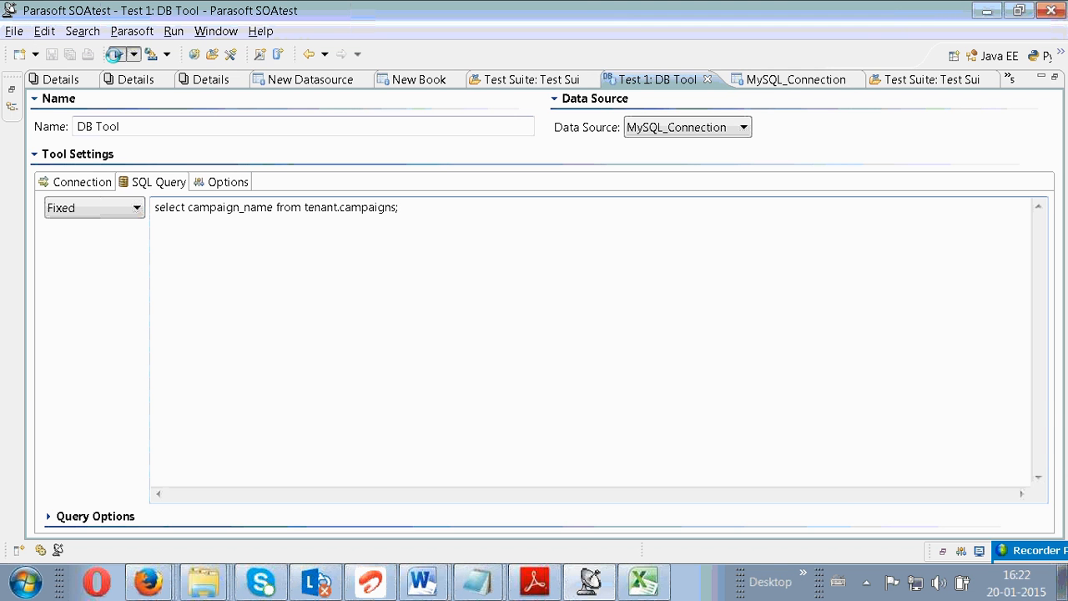
- Run the DB Tool test and generate its SOAtest report
{"action": "left_click", "coordinate": [114, 53]}
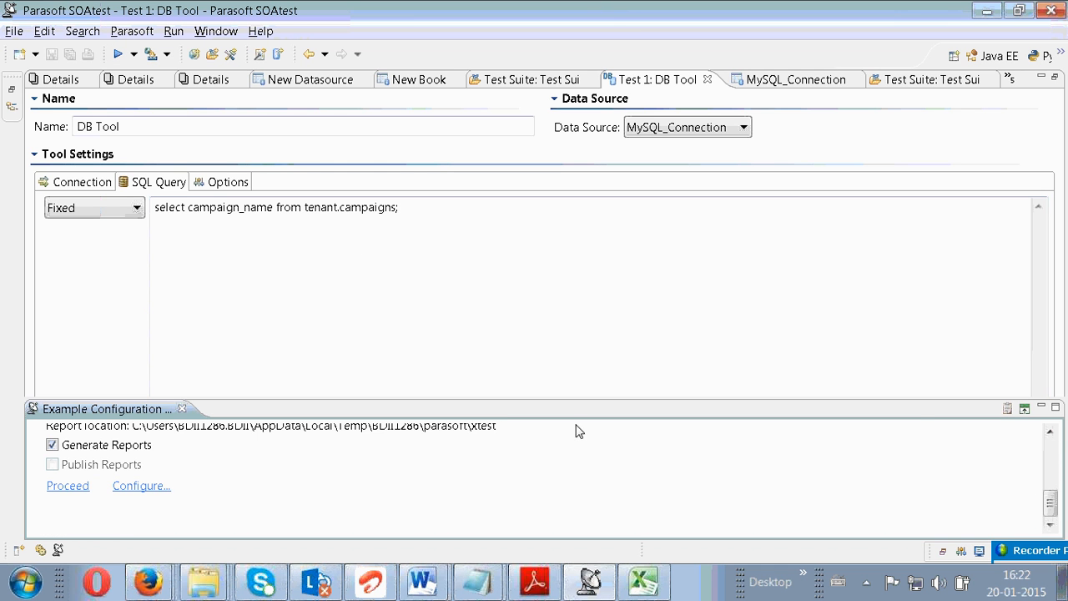
{"action": "left_click", "coordinate": [1007, 408]}
{"action": "left_click", "coordinate": [684, 371]}
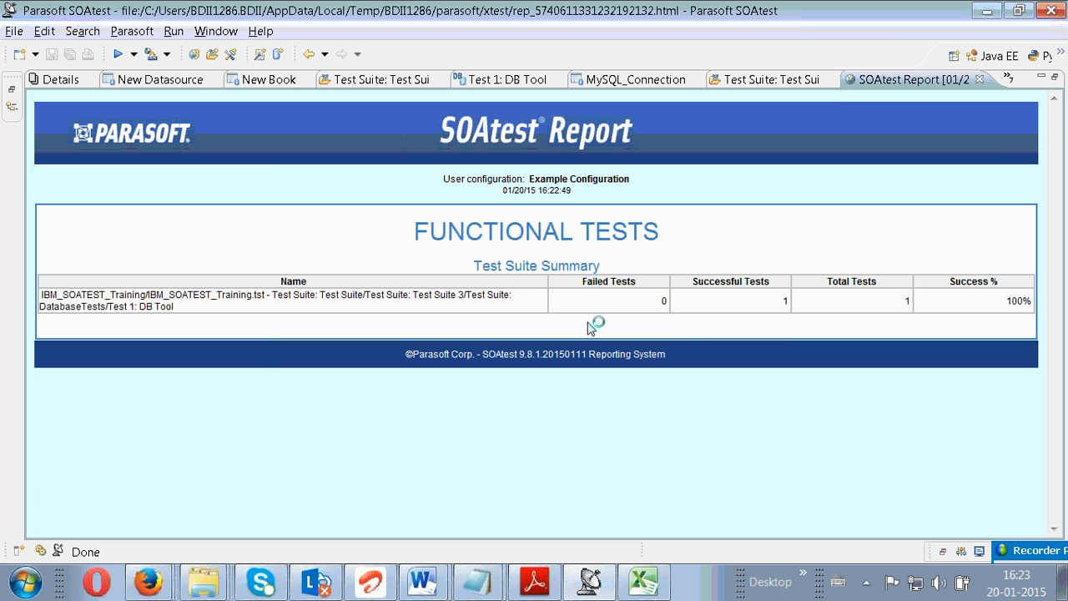
- Examine the DB Tool's request and the returned campaign names in its Traffic Viewer
{"action": "left_click", "coordinate": [41, 548]}
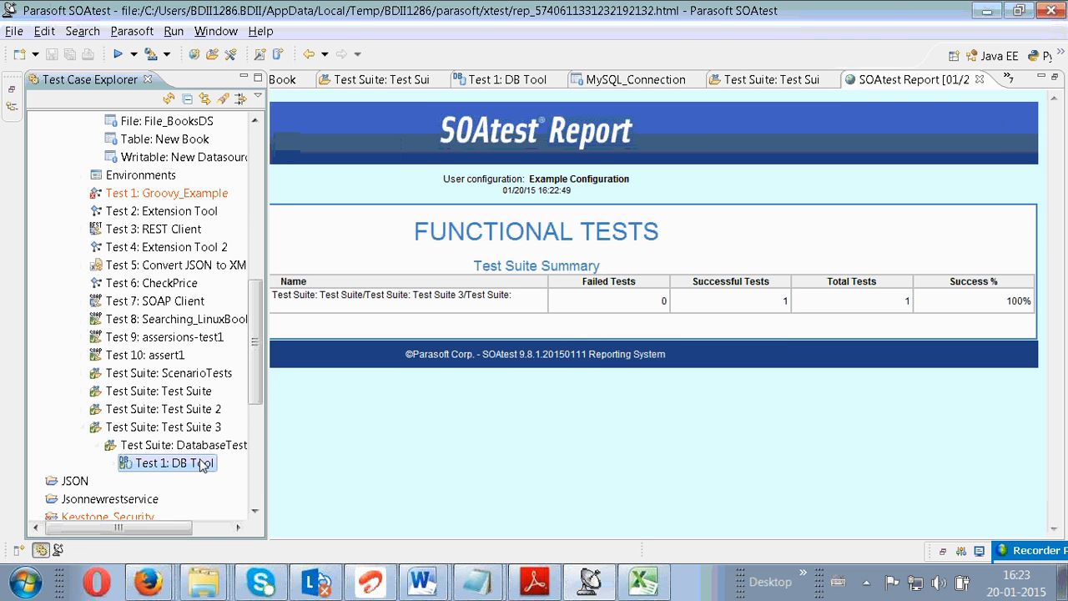
{"action": "double_click", "coordinate": [201, 462]}
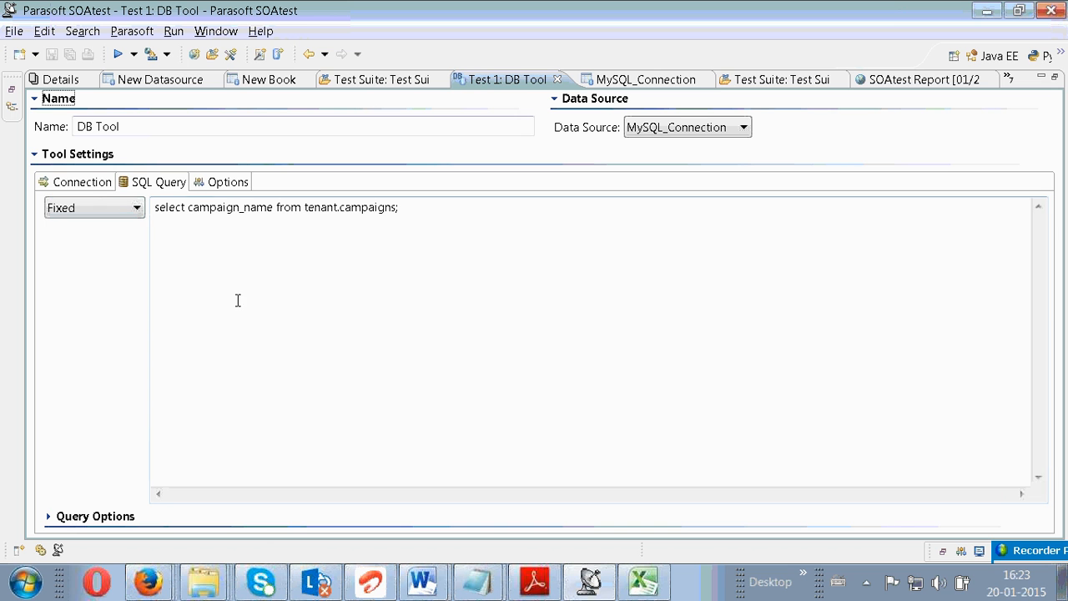
{"action": "left_click", "coordinate": [50, 550]}
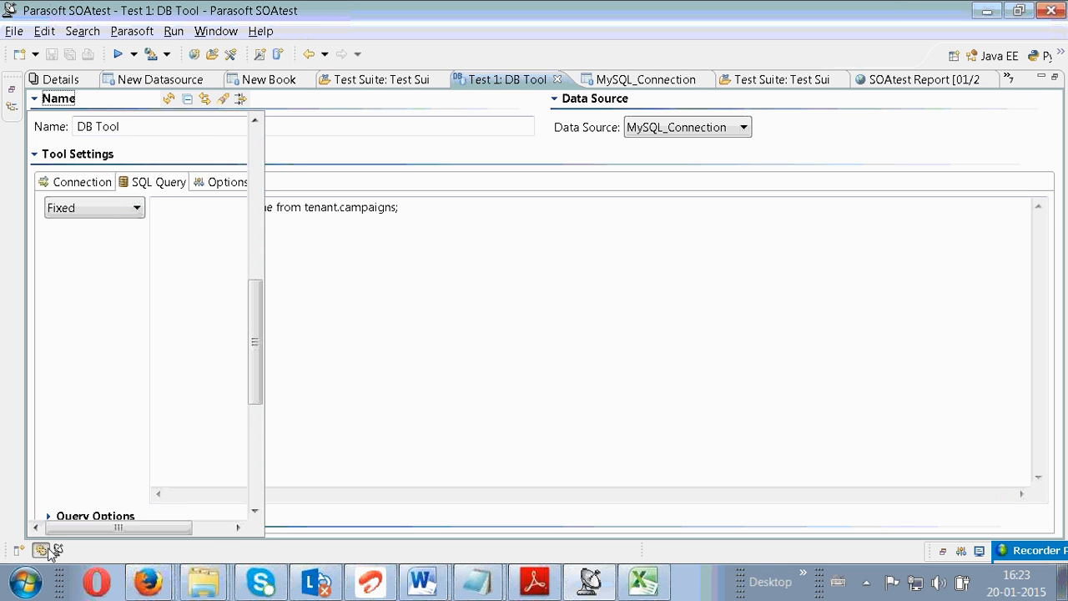
{"action": "double_click", "coordinate": [186, 480]}
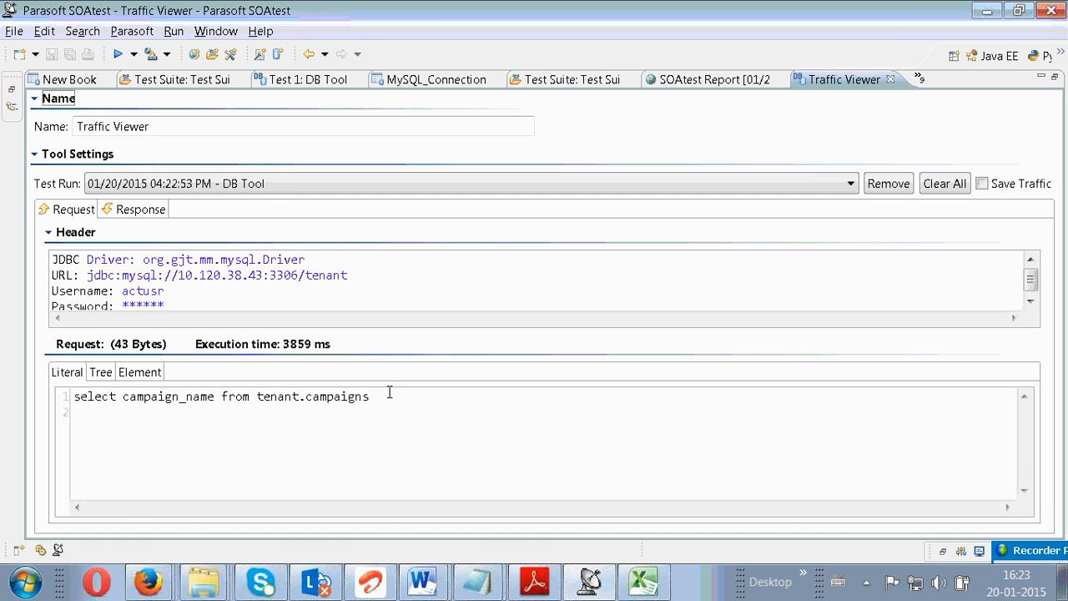
{"action": "left_click", "coordinate": [133, 211]}
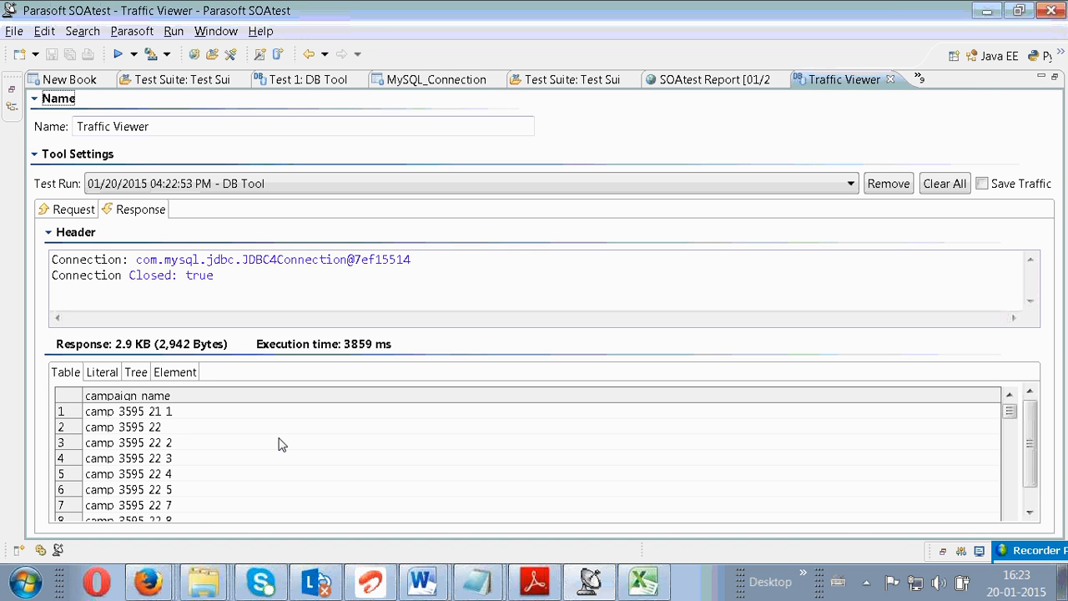
{"action": "left_click_drag", "start_coordinate": [1032, 446], "coordinate": [1035, 467]}
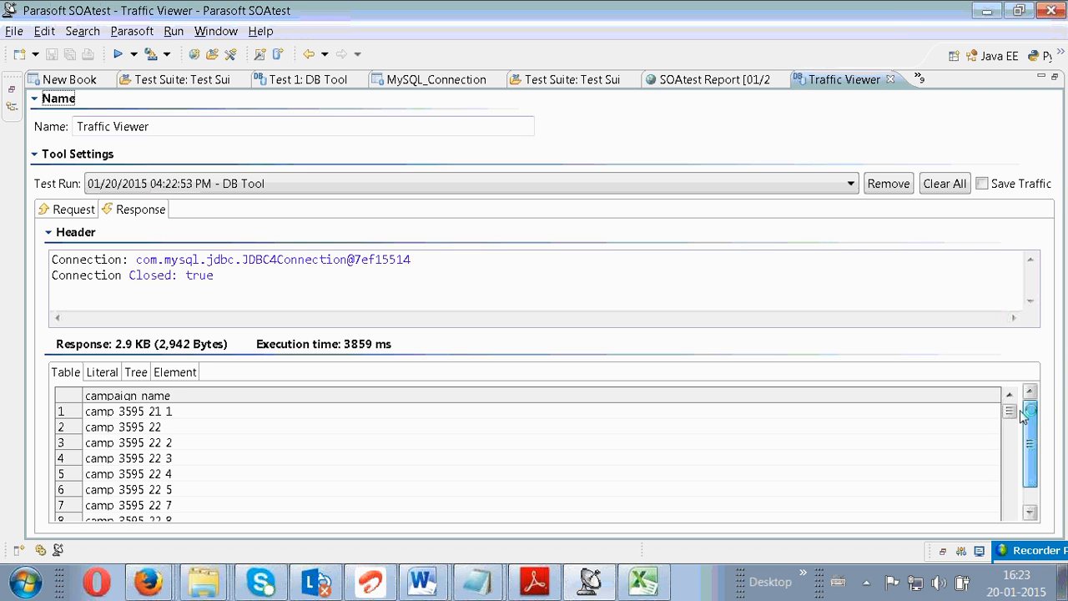
- Select the first returned campaign name, then switch to MySQL Workbench 6.2 CE and open the Testing_Tenant connection
{"action": "left_click", "coordinate": [186, 412]}
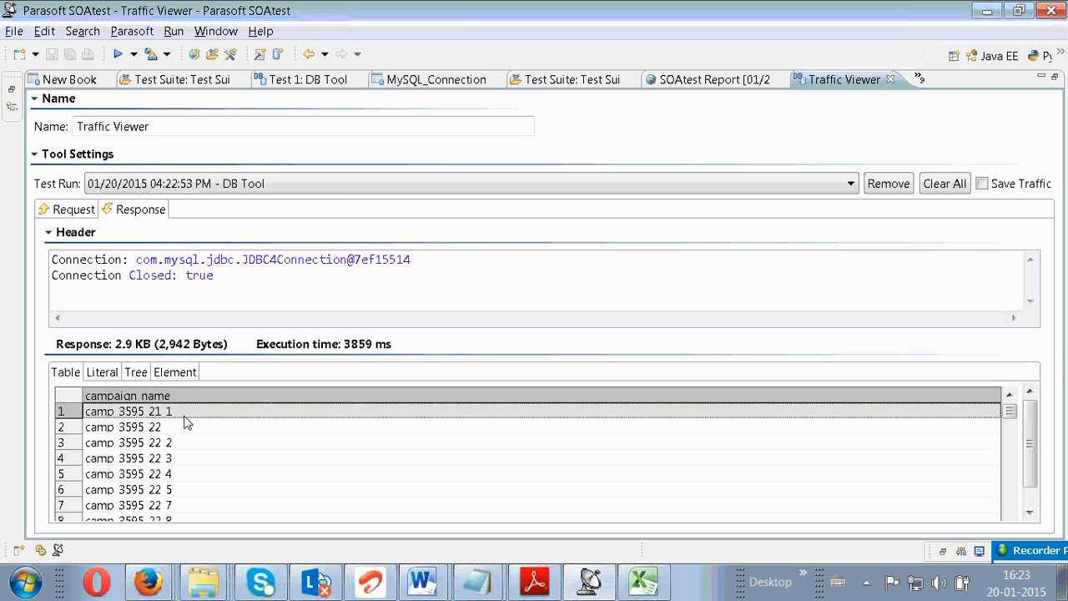
{"action": "left_click", "coordinate": [29, 579]}
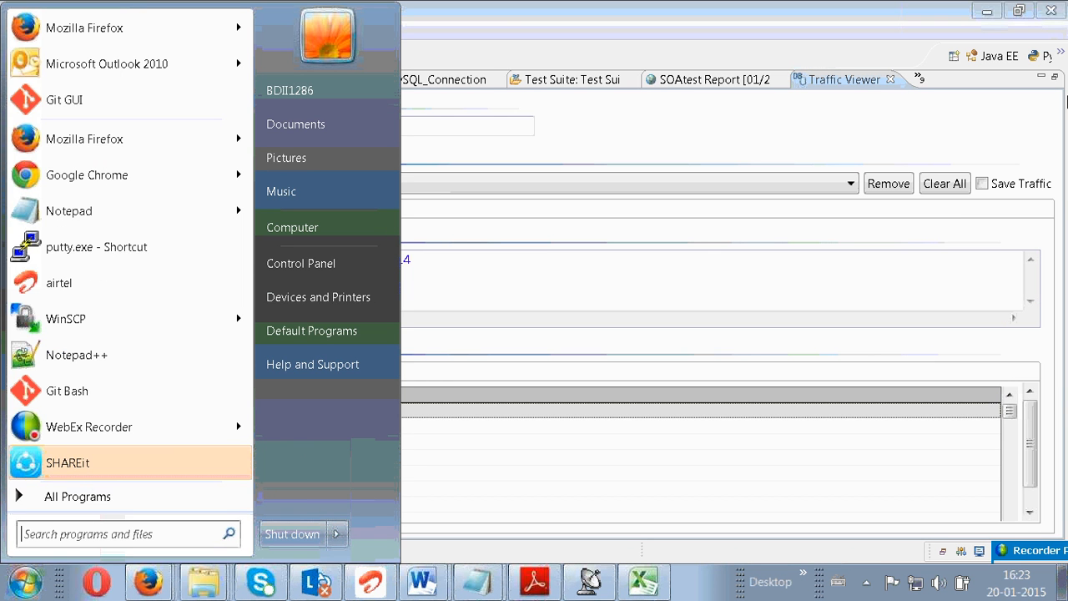
{"action": "left_click", "coordinate": [434, 442]}
{"action": "key", "text": "super"}
{"action": "type", "text": "my"}
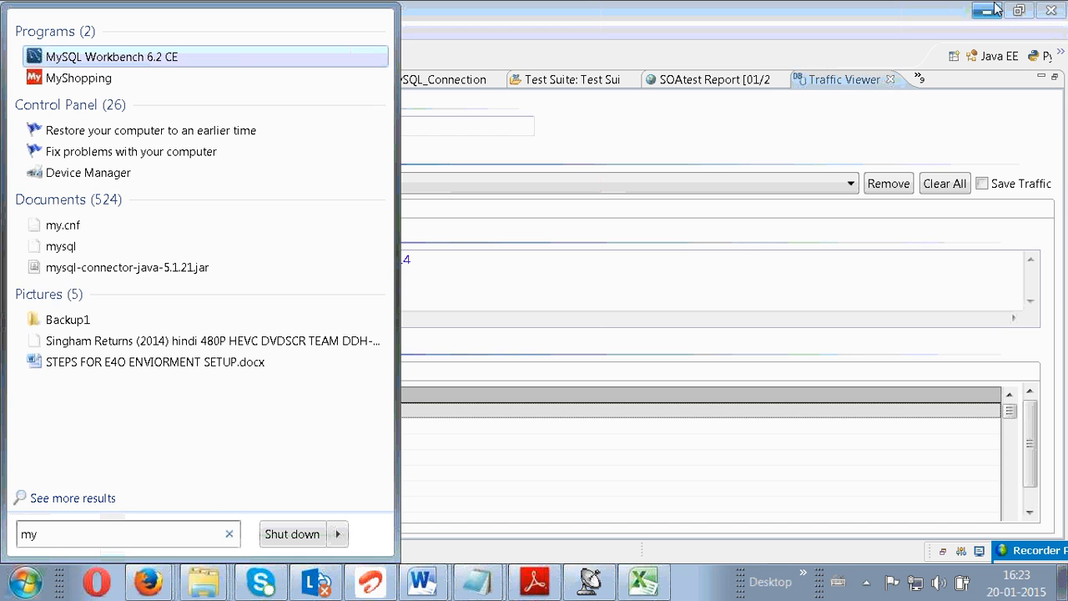
{"action": "left_click", "coordinate": [98, 65]}
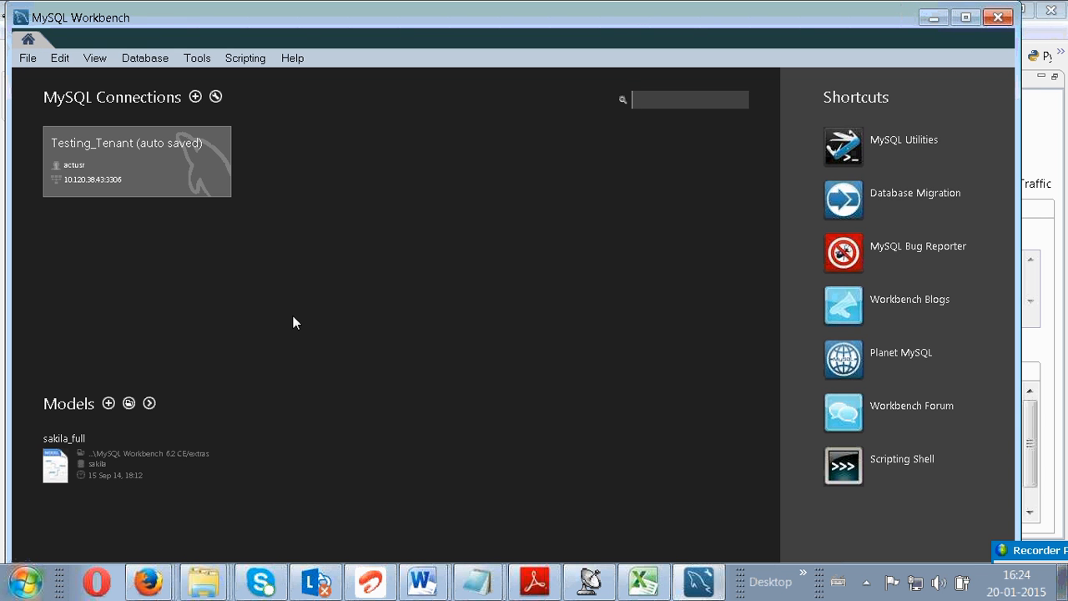
{"action": "left_click", "coordinate": [129, 147]}
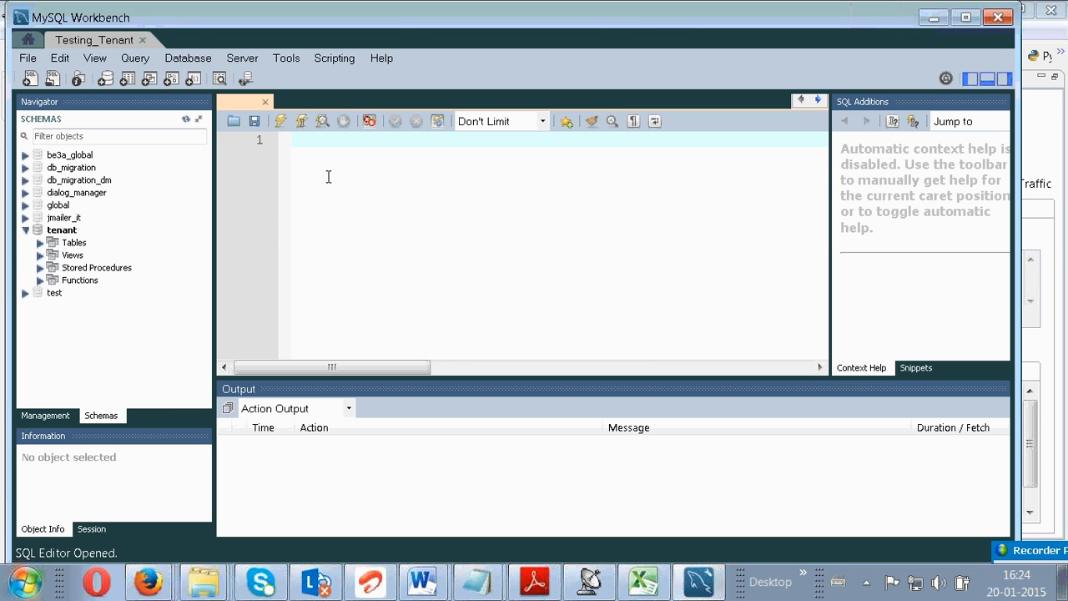
- Enter camp_3595_21_1 in the query editor and write "select campaign_name" in front of it, correcting the column name's spelling
{"action": "type", "text": "camp_3595_21_1"}
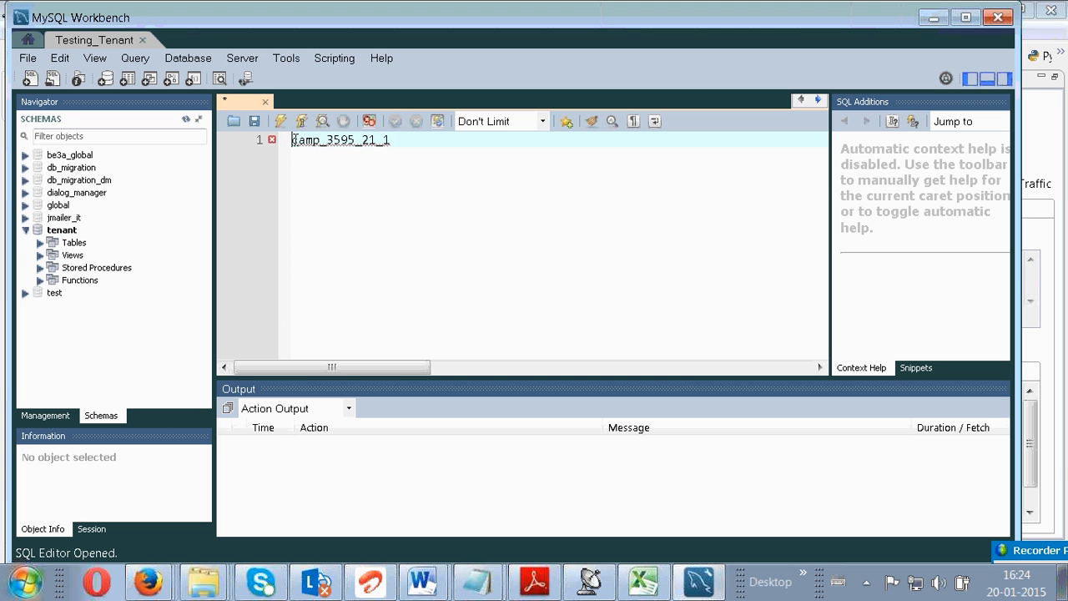
{"action": "type", "text": "sele"}
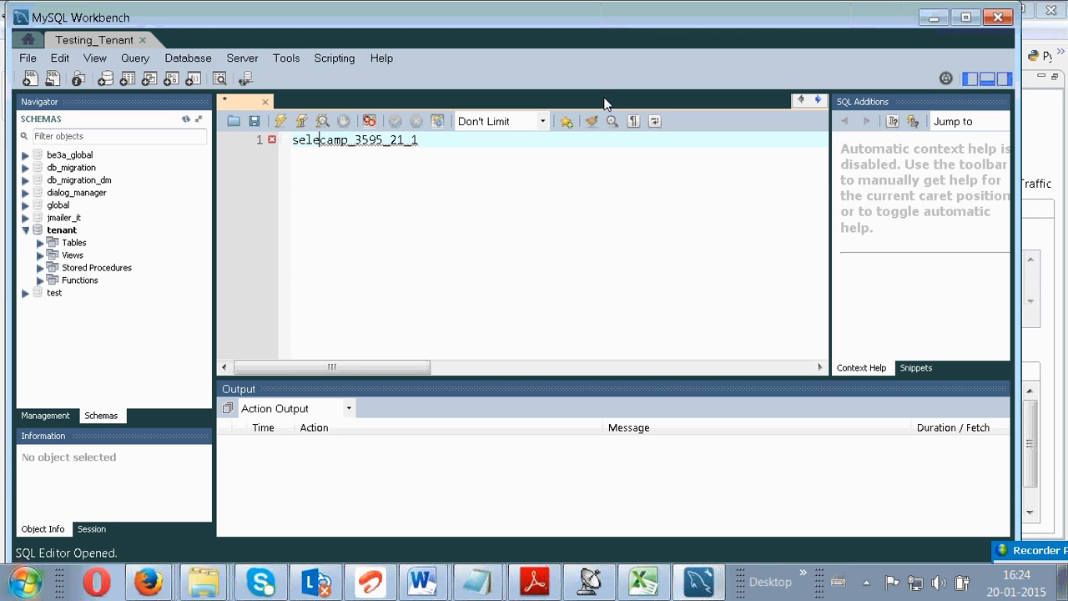
{"action": "type", "text": "ct"}
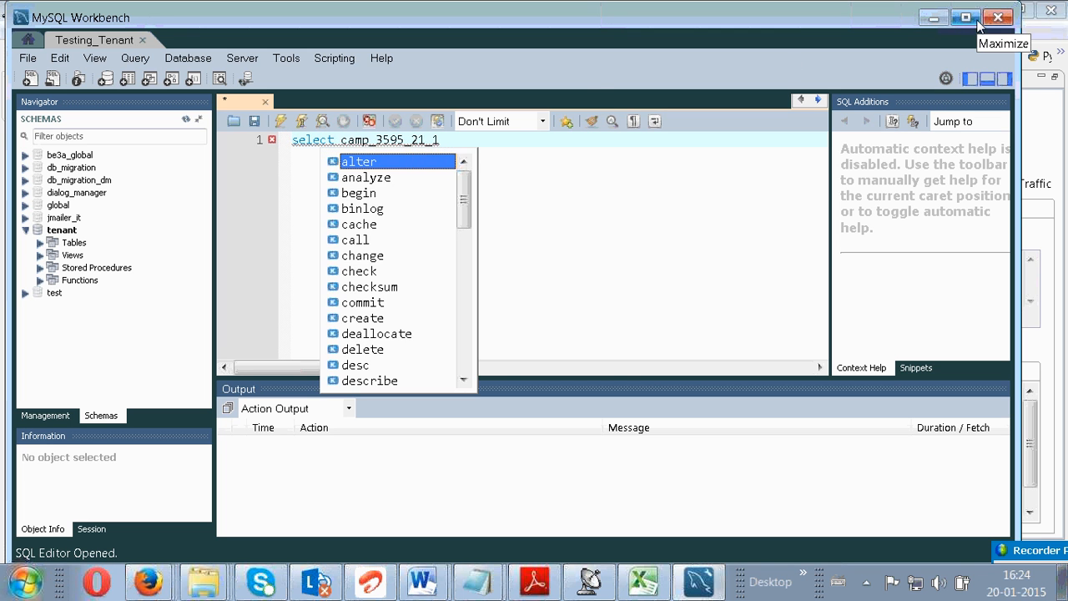
{"action": "type", "text": " cam"}
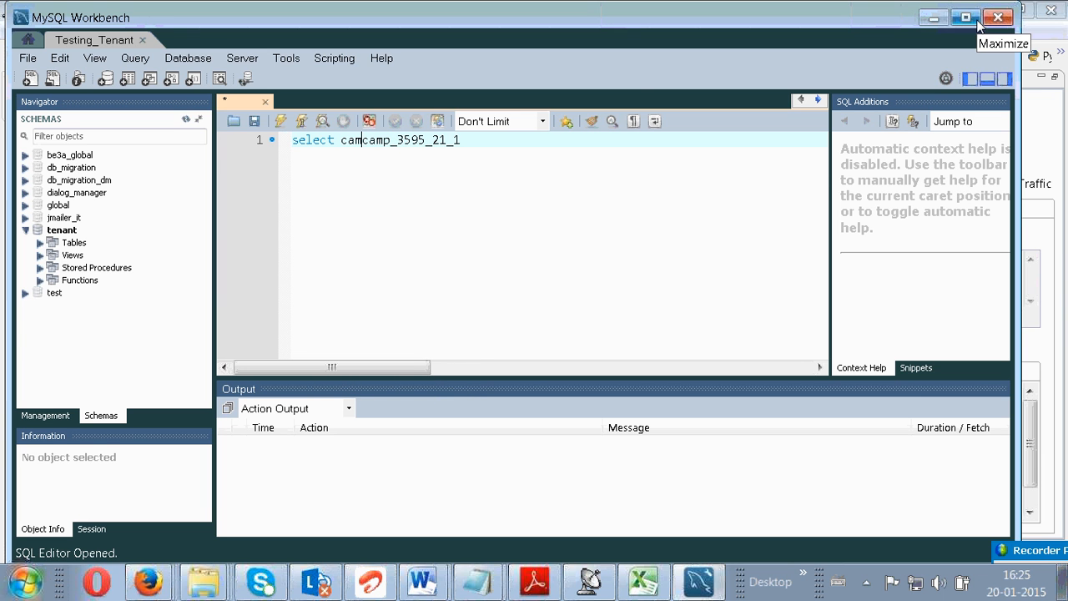
{"action": "key", "text": "BackSpace"}
{"action": "type", "text": "mpa"}
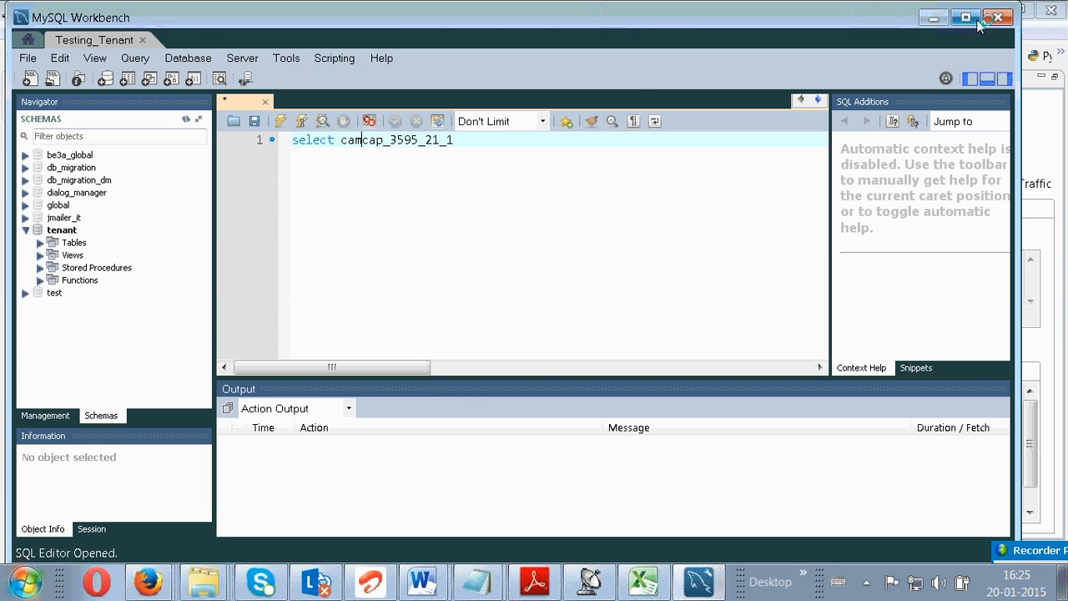
{"action": "type", "text": "n"}
{"action": "type", "text": "ign"}
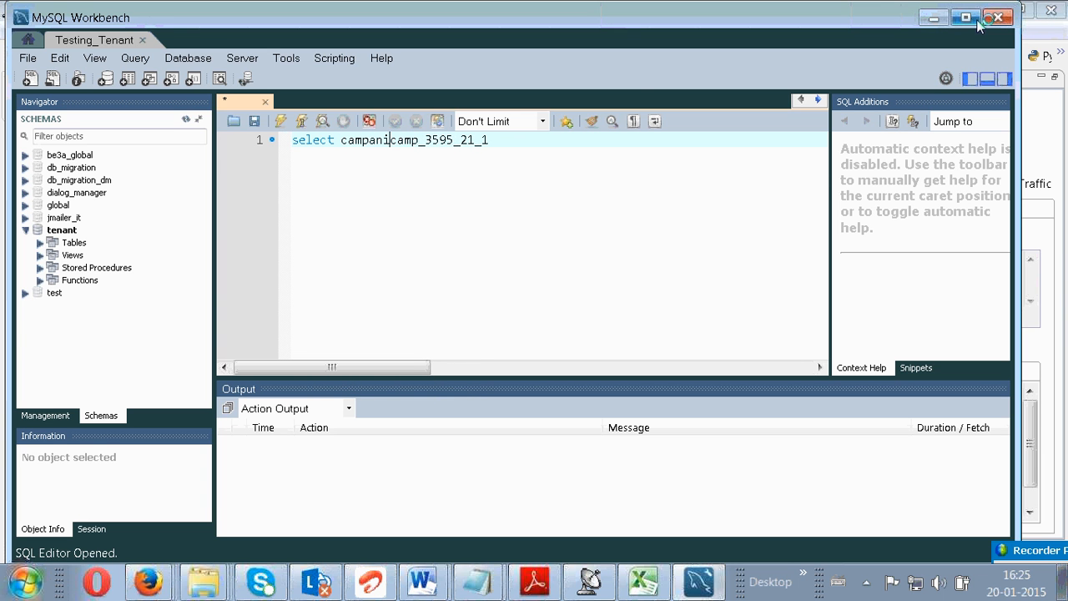
{"action": "type", "text": "_name"}
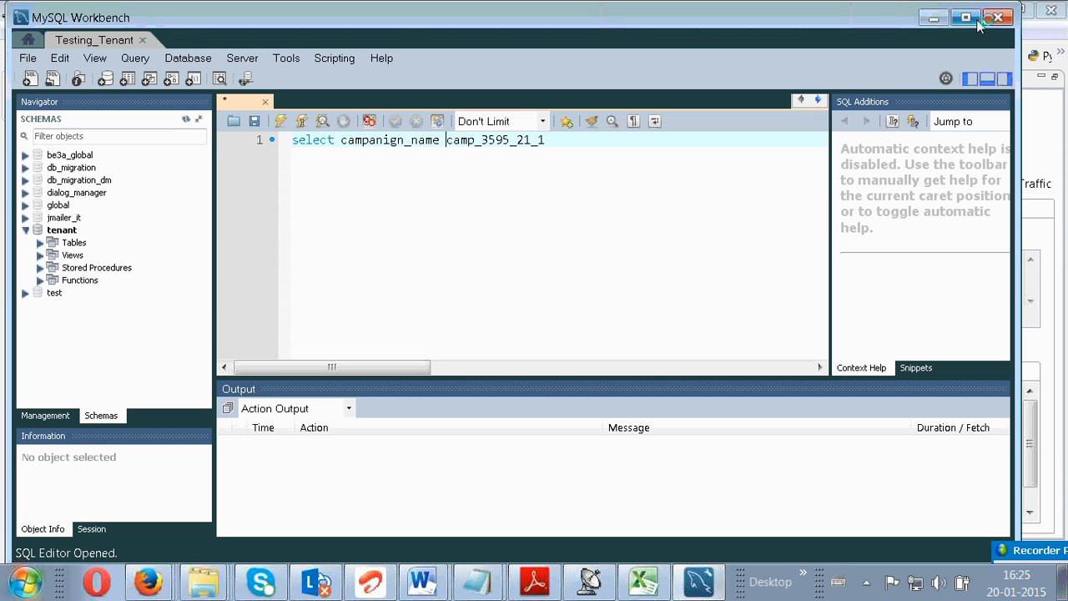
{"action": "key", "text": "Left"}
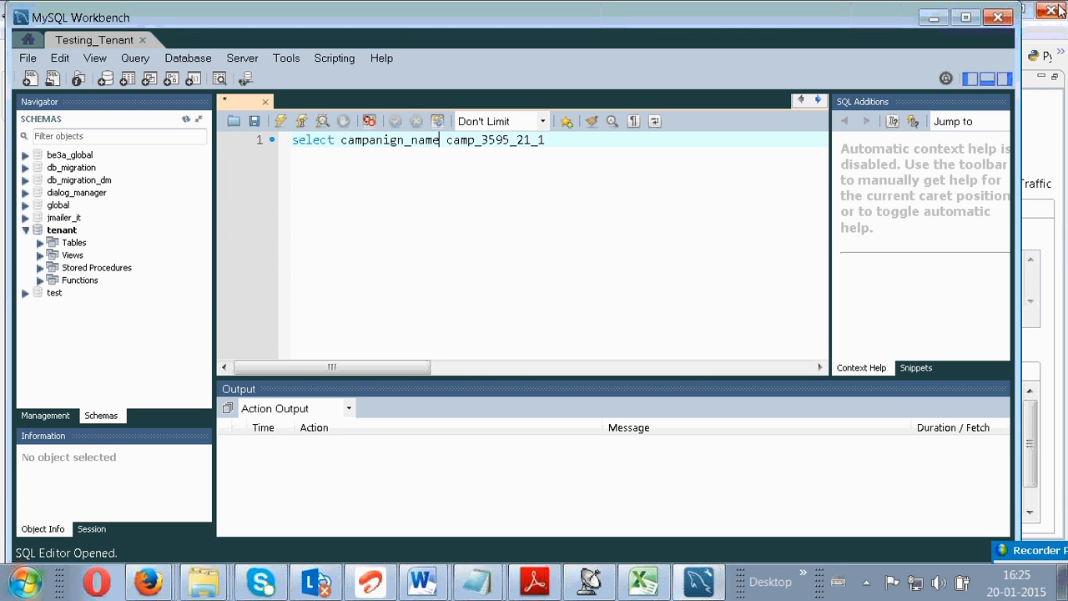
{"action": "key", "text": "Left"}
{"action": "key", "text": "Left"}
{"action": "key", "text": "Left"}
{"action": "key", "text": "Left"}
{"action": "key", "text": "Left"}
{"action": "key", "text": "Left"}
{"action": "key", "text": "Left"}
{"action": "key", "text": "Left"}
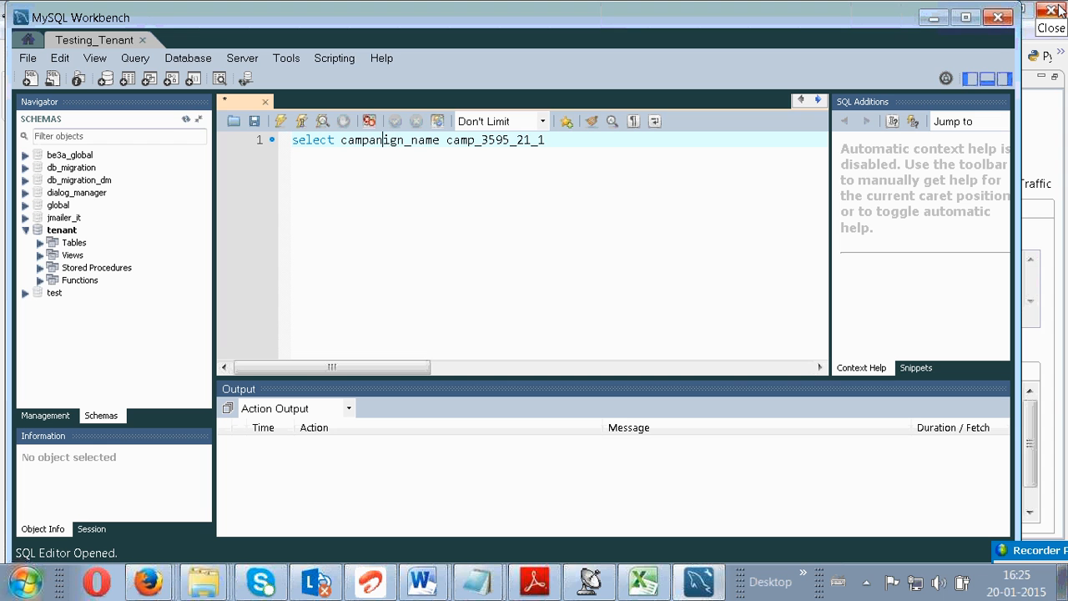
{"action": "key", "text": "BackSpace"}
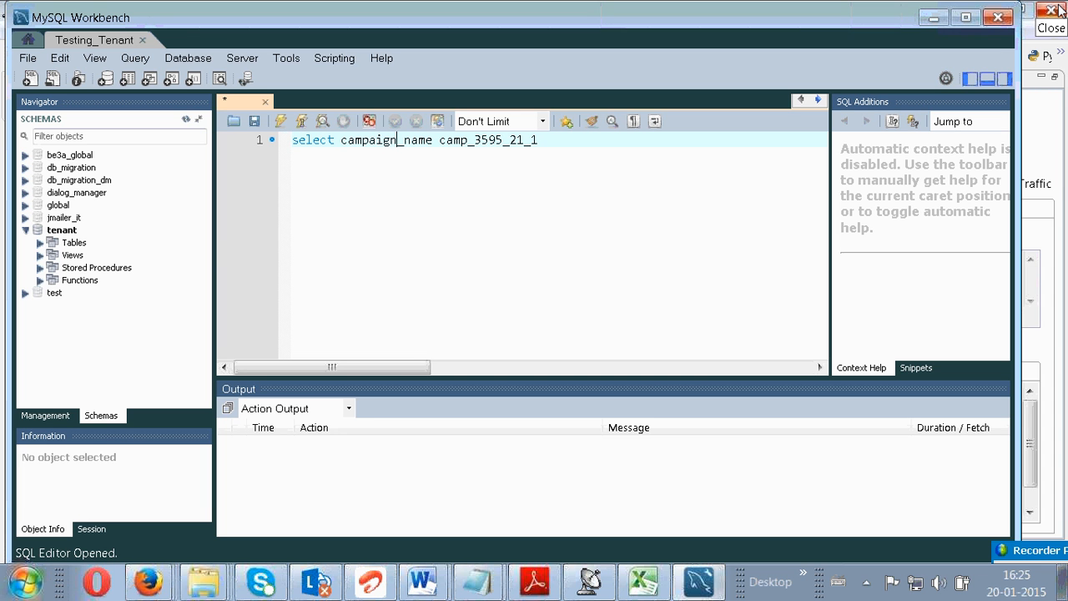
- Complete the query as "select campaign_name from tenant", replacing the campaign name at its end with the tenant schema
{"action": "key", "text": "Right"}
{"action": "key", "text": "Right"}
{"action": "key", "text": "Right"}
{"action": "key", "text": "Right"}
{"action": "key", "text": "Right"}
{"action": "key", "text": "Right"}
{"action": "key", "text": "Right"}
{"action": "key", "text": "Right"}
{"action": "key", "text": "Right"}
{"action": "key", "text": "Left"}
{"action": "key", "text": "Left"}
{"action": "key", "text": "Left"}
{"action": "type", "text": "from t"}
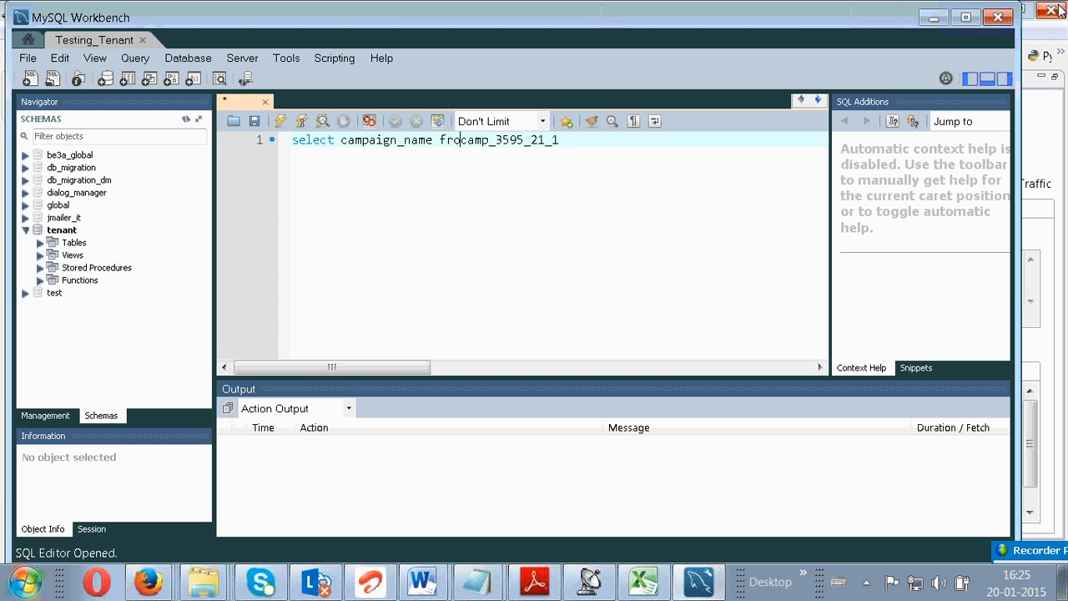
{"action": "type", "text": "e"}
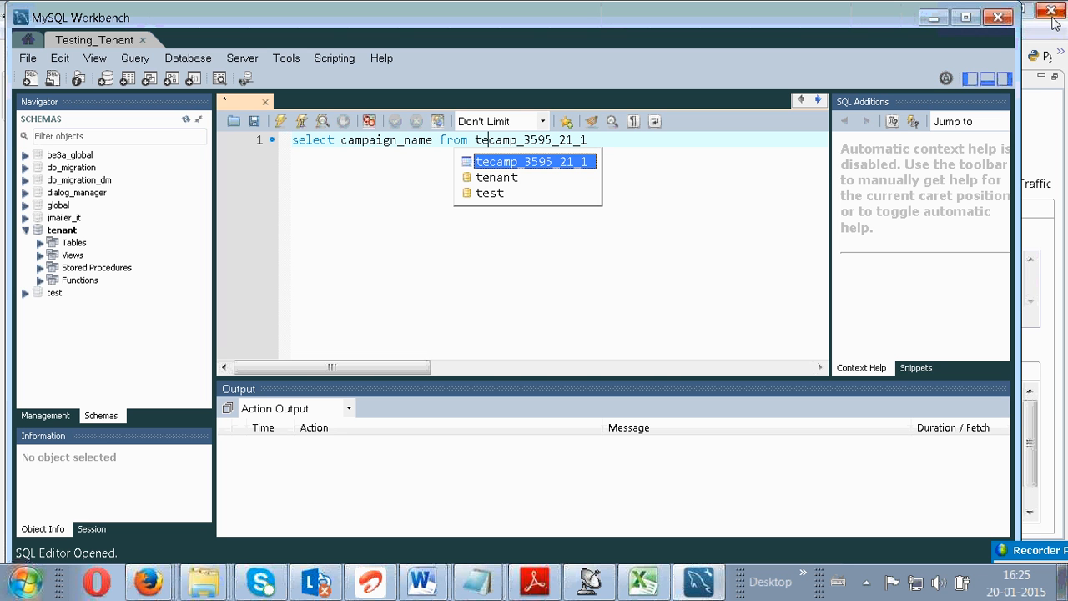
{"action": "double_click", "coordinate": [511, 179]}
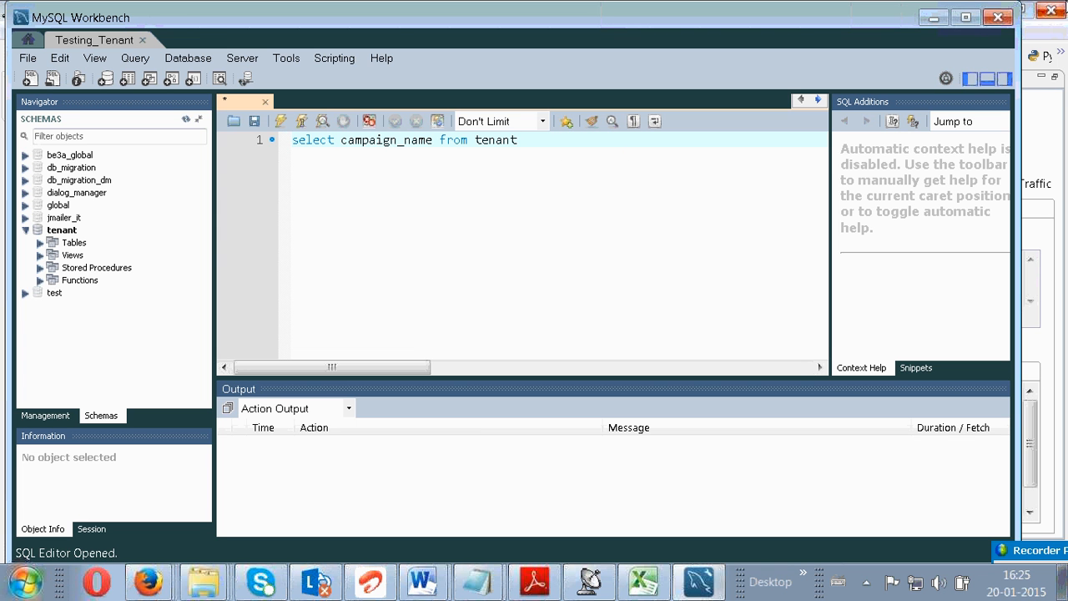
- Switch to Parasoft SOAtest and copy the query "select campaign_name from tenant.campaigns" from the Traffic Viewer's request
{"action": "left_click", "coordinate": [589, 581]}
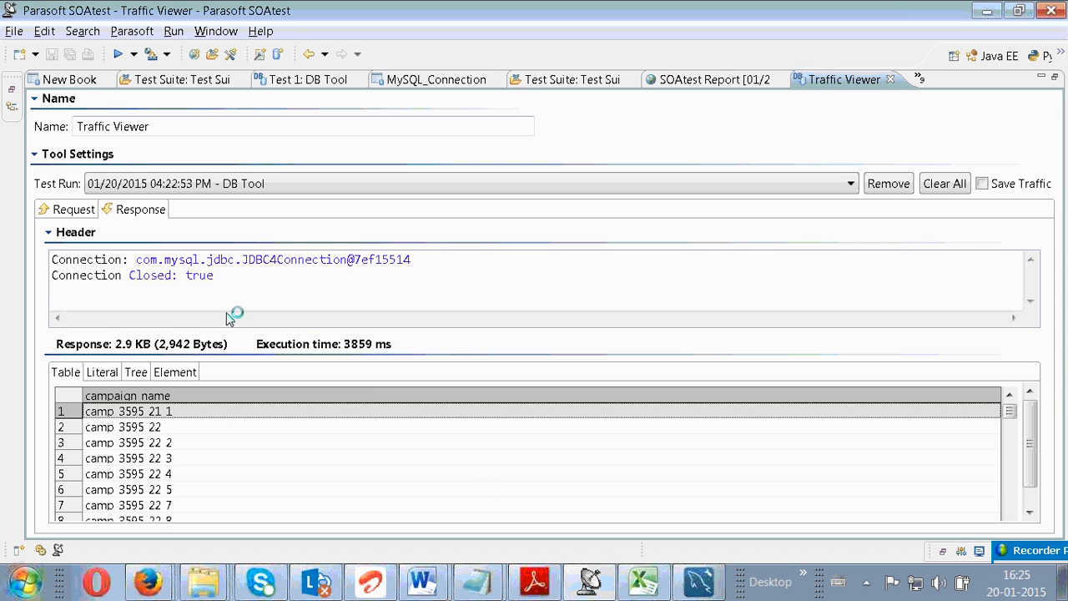
{"action": "left_click", "coordinate": [86, 210]}
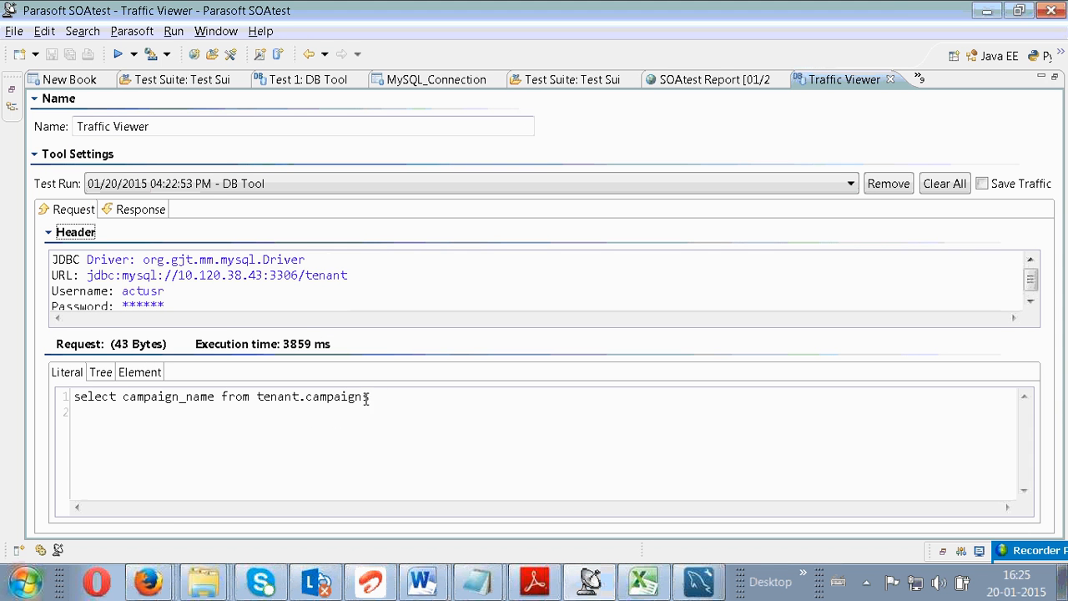
{"action": "left_click_drag", "start_coordinate": [382, 396], "coordinate": [74, 398]}
{"action": "key", "text": "ctrl+c"}
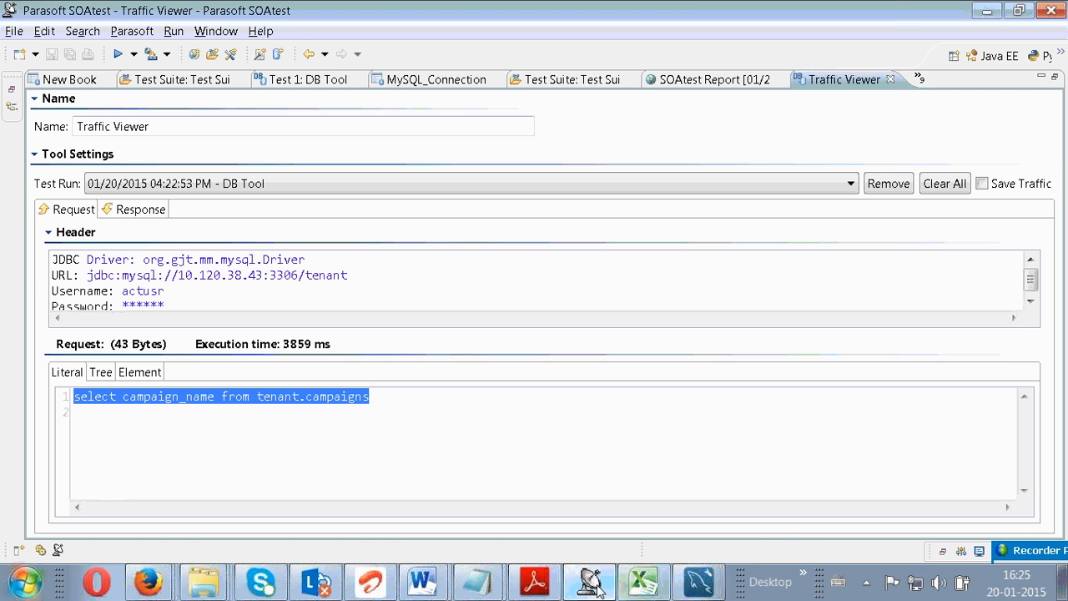
- Switch to MySQL Workbench, replace the whole query with the copied one and append "where"
{"action": "left_click", "coordinate": [700, 589]}
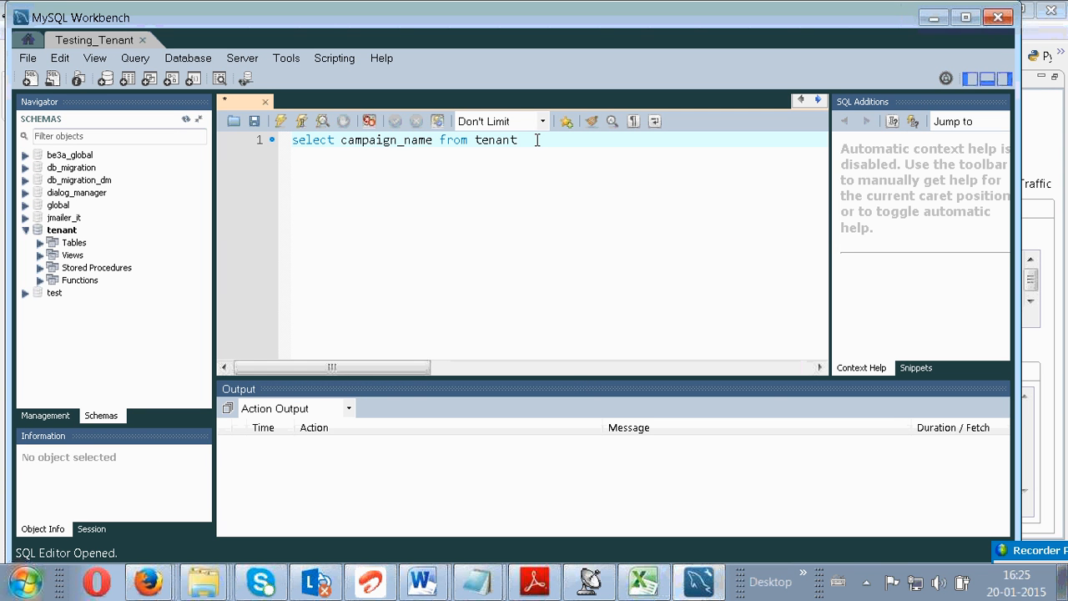
{"action": "key", "text": "ctrl+a"}
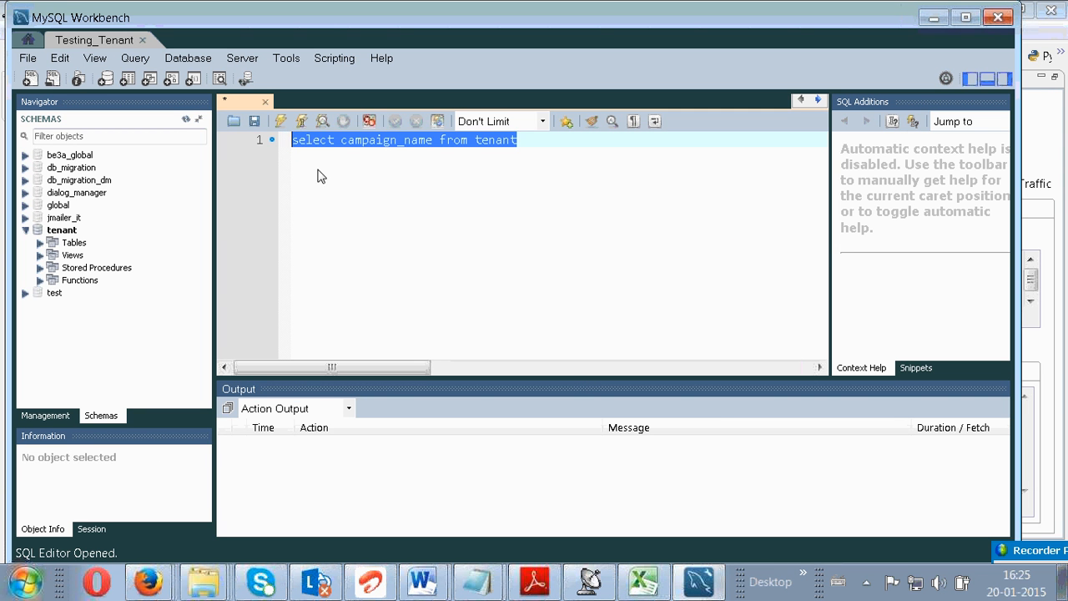
{"action": "key", "text": "ctrl+v"}
{"action": "type", "text": "where"}
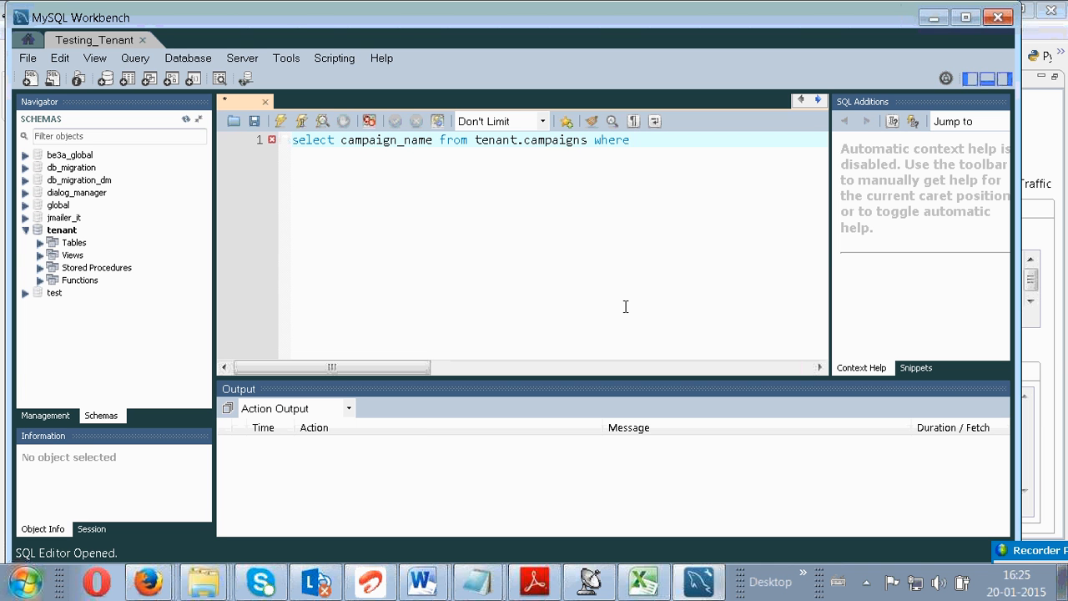
- Switch to Parasoft SOAtest and select the first campaign name, camp_3595_21_1, in the Traffic Viewer's response
{"action": "left_click", "coordinate": [589, 582]}
{"action": "left_click", "coordinate": [142, 210]}
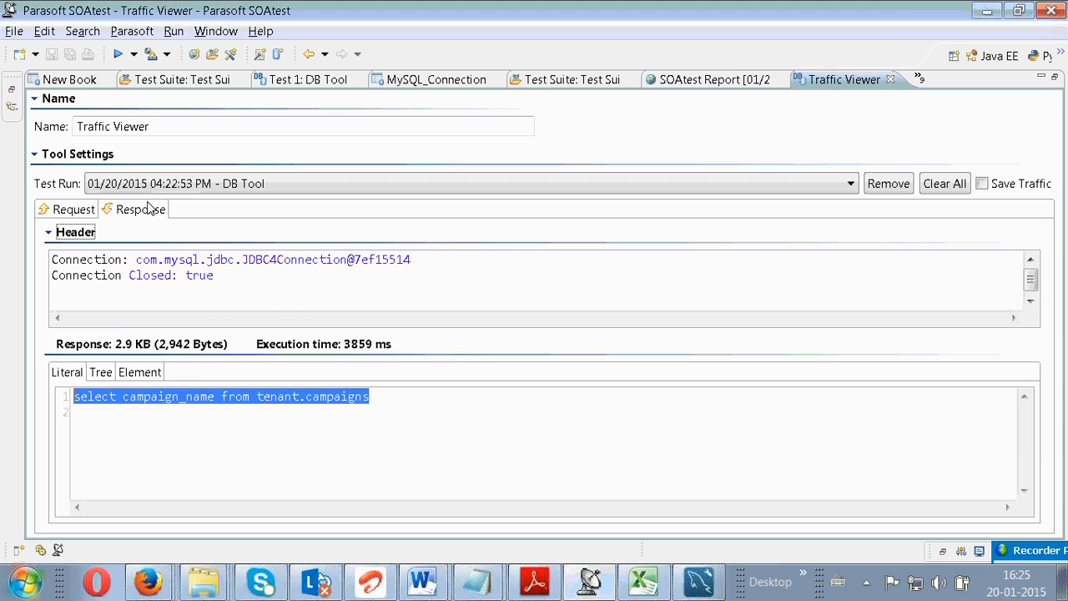
{"action": "left_click", "coordinate": [171, 416]}
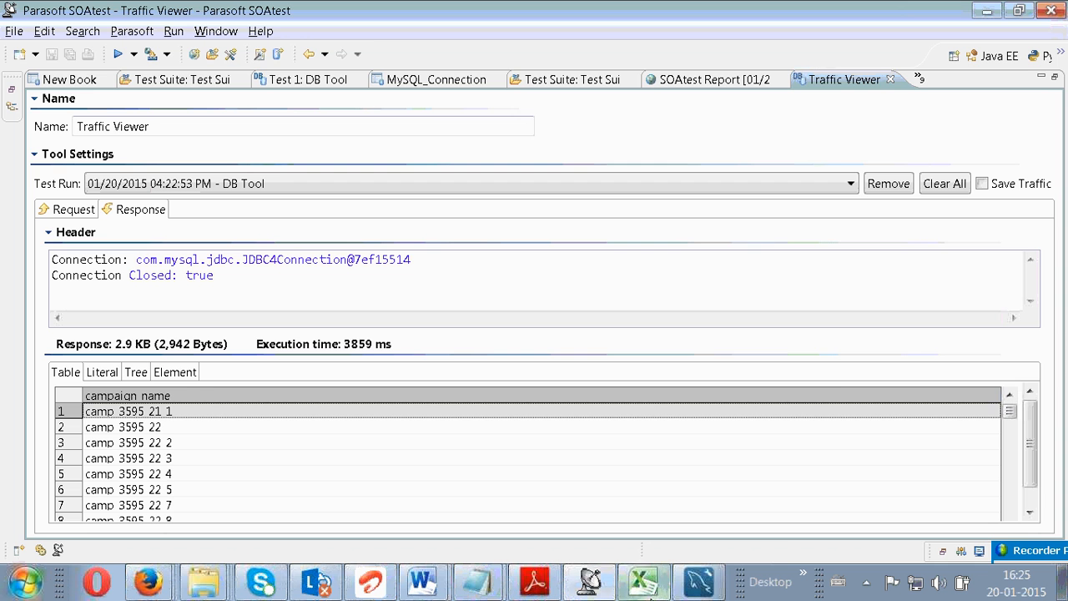
- Switch to MySQL Workbench and add the condition campaign_name=camp_3595_21_1 after "where", pasting the campaign name
{"action": "left_click", "coordinate": [686, 578]}
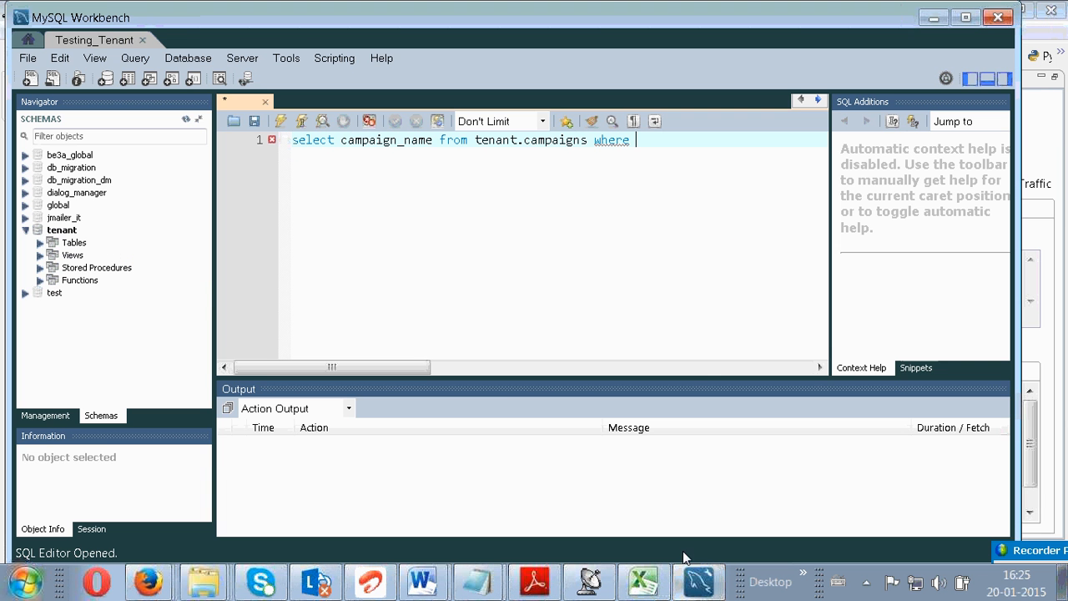
{"action": "type", "text": "ca"}
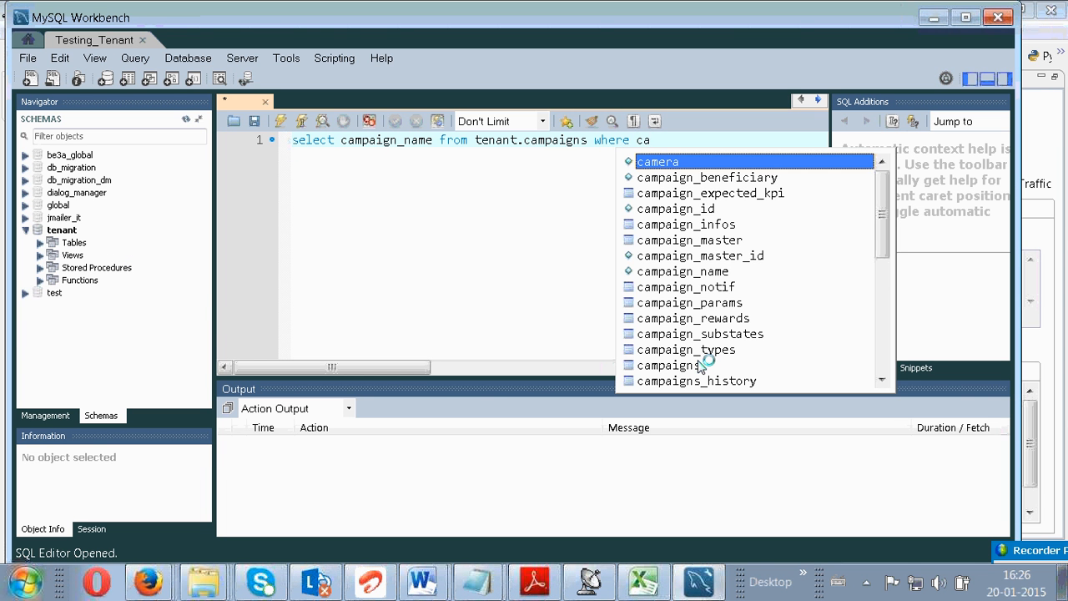
{"action": "type", "text": "mpa"}
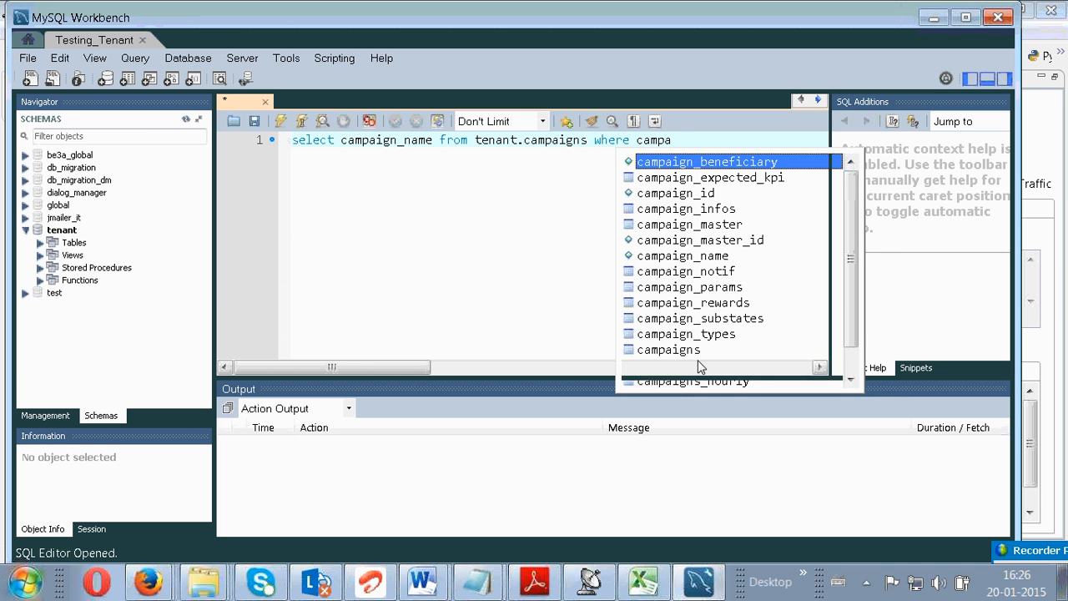
{"action": "type", "text": "i"}
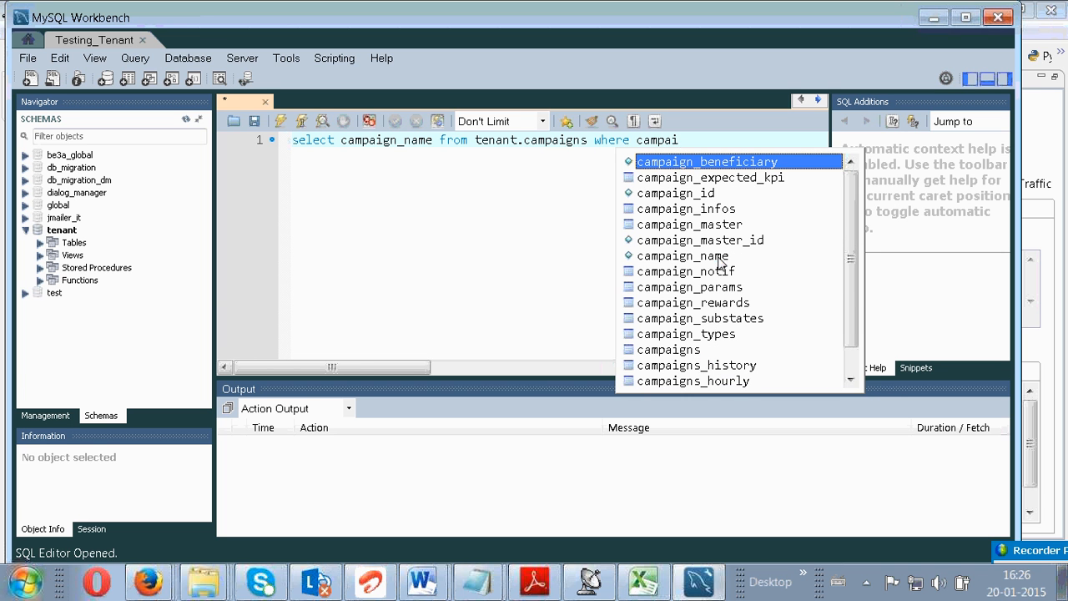
{"action": "double_click", "coordinate": [718, 257]}
{"action": "type", "text": "="}
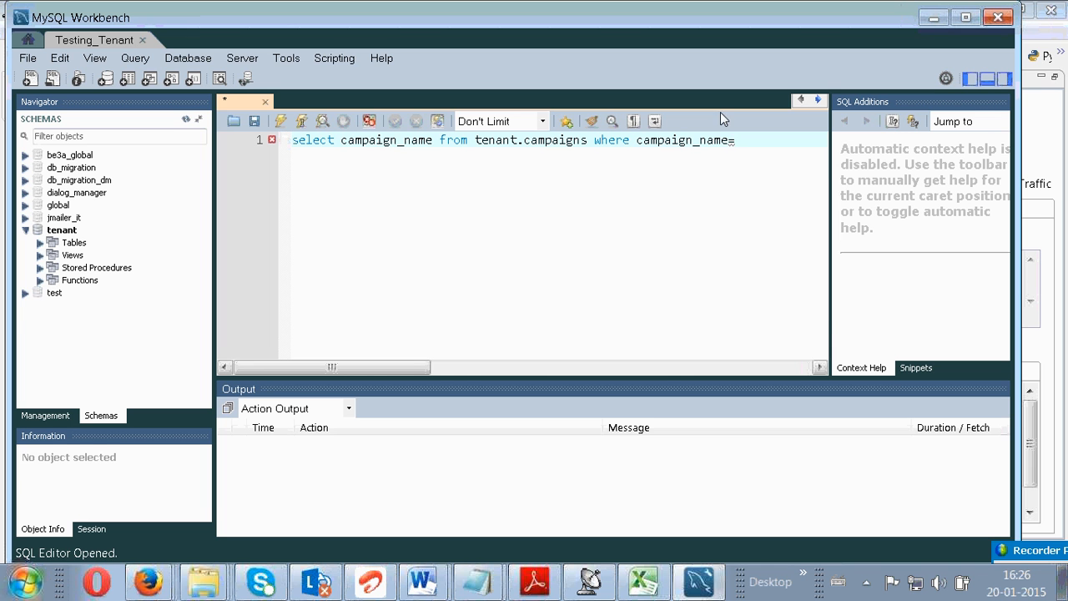
{"action": "right_click", "coordinate": [738, 155]}
{"action": "left_click", "coordinate": [758, 242]}
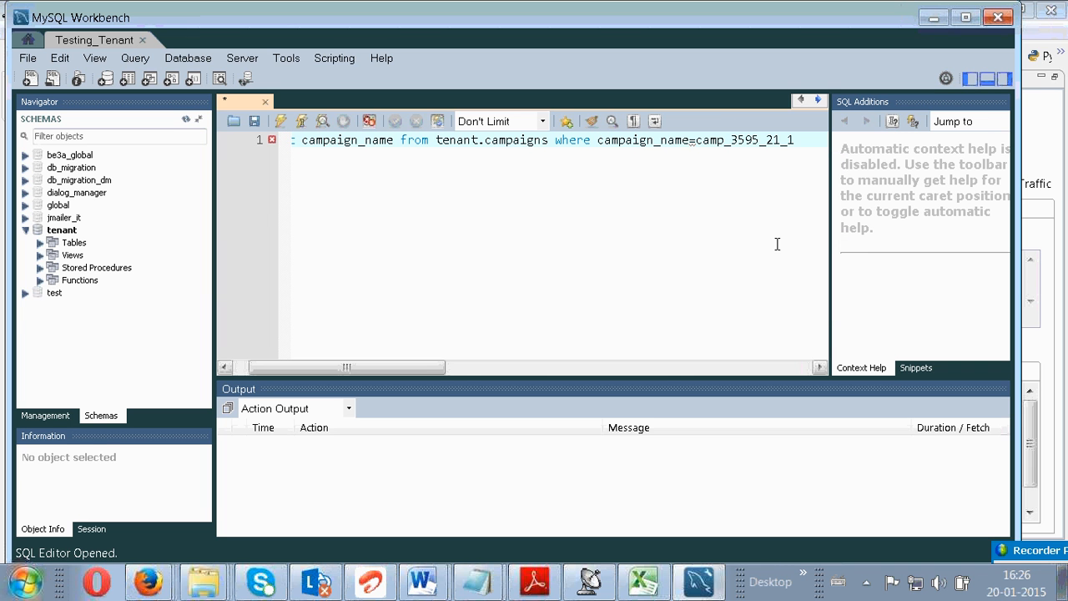
- Enclose camp_3595_21_1 in single quotes in the where condition and execute the query
{"action": "left_click", "coordinate": [694, 140]}
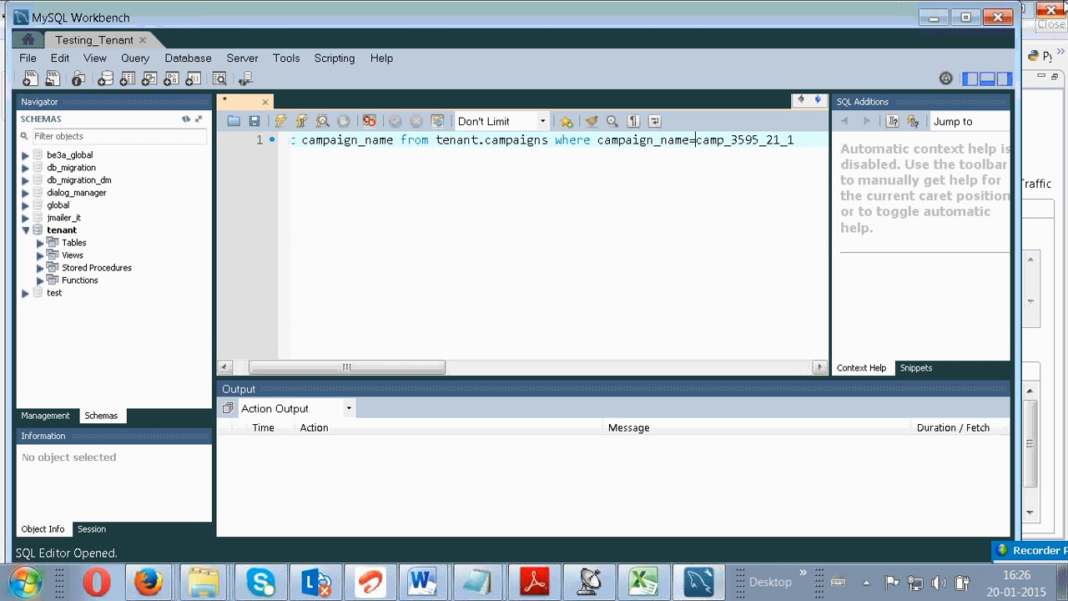
{"action": "type", "text": "'"}
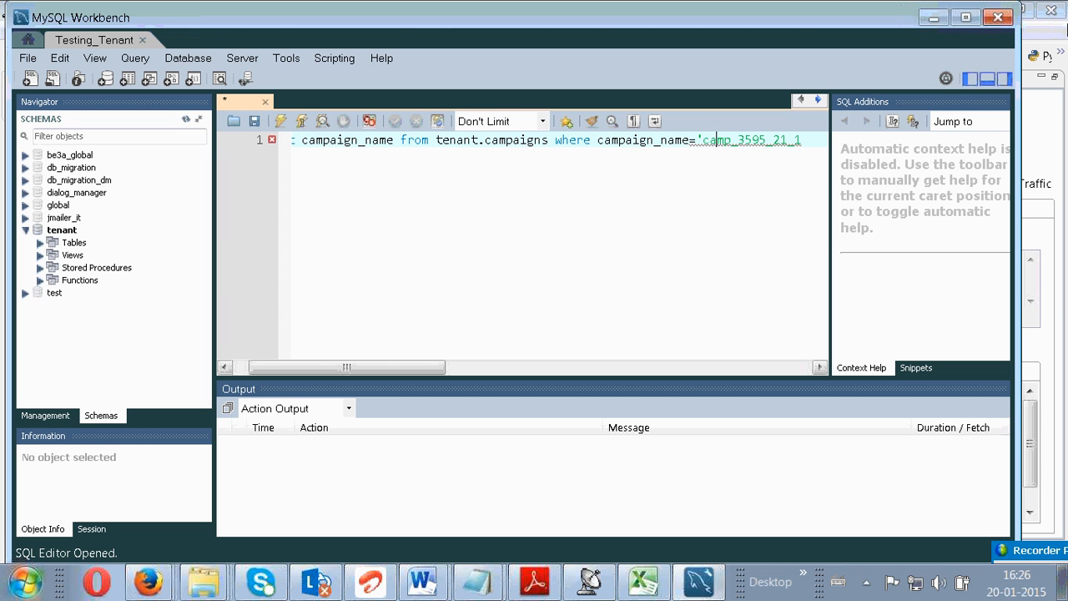
{"action": "key", "text": "Right"}
{"action": "key", "text": "Right"}
{"action": "key", "text": "Right"}
{"action": "key", "text": "Right"}
{"action": "key", "text": "Right"}
{"action": "key", "text": "Right"}
{"action": "key", "text": "Right"}
{"action": "key", "text": "Right"}
{"action": "key", "text": "Right"}
{"action": "key", "text": "Right"}
{"action": "key", "text": "Right"}
{"action": "key", "text": "Right"}
{"action": "type", "text": "'"}
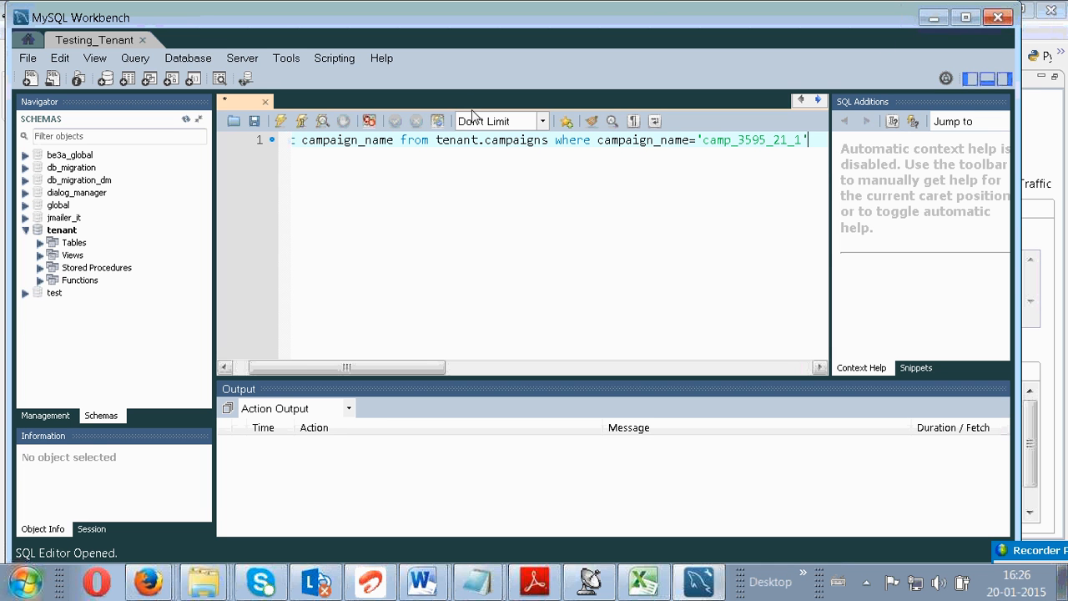
{"action": "left_click", "coordinate": [282, 121]}
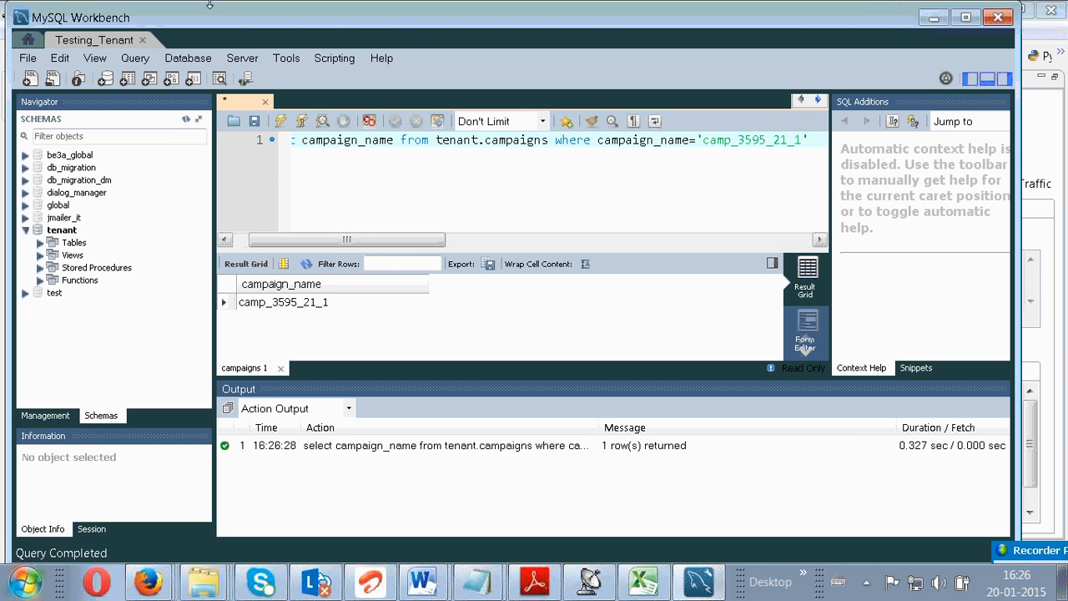
- Minimize MySQL Workbench and return to the Traffic Viewer in Parasoft SOAtest
{"action": "left_click", "coordinate": [933, 18]}
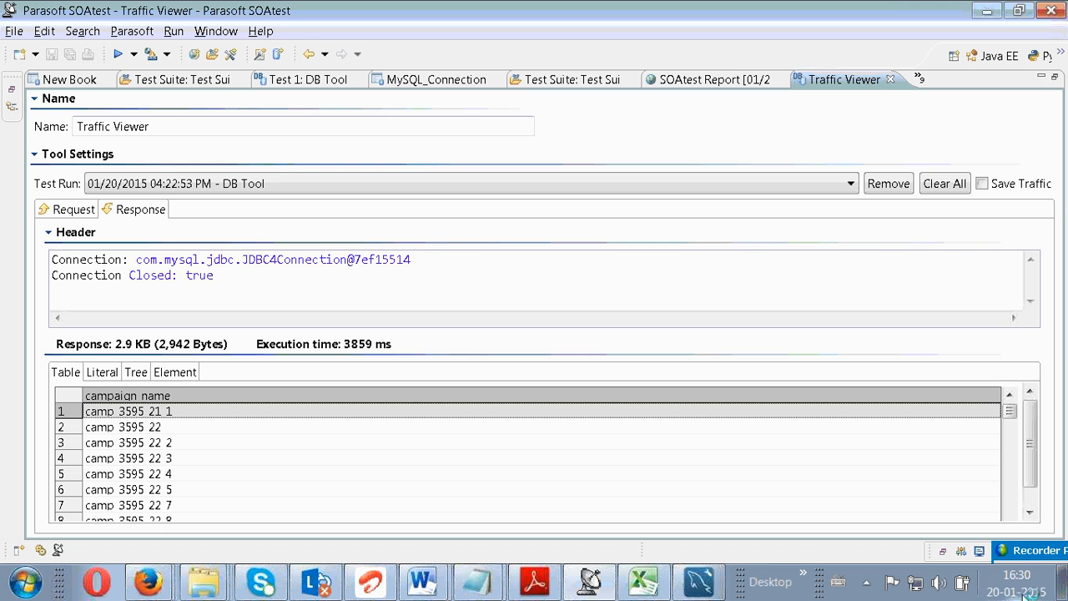
{"action": "mouse_move", "coordinate": [1001, 543]}
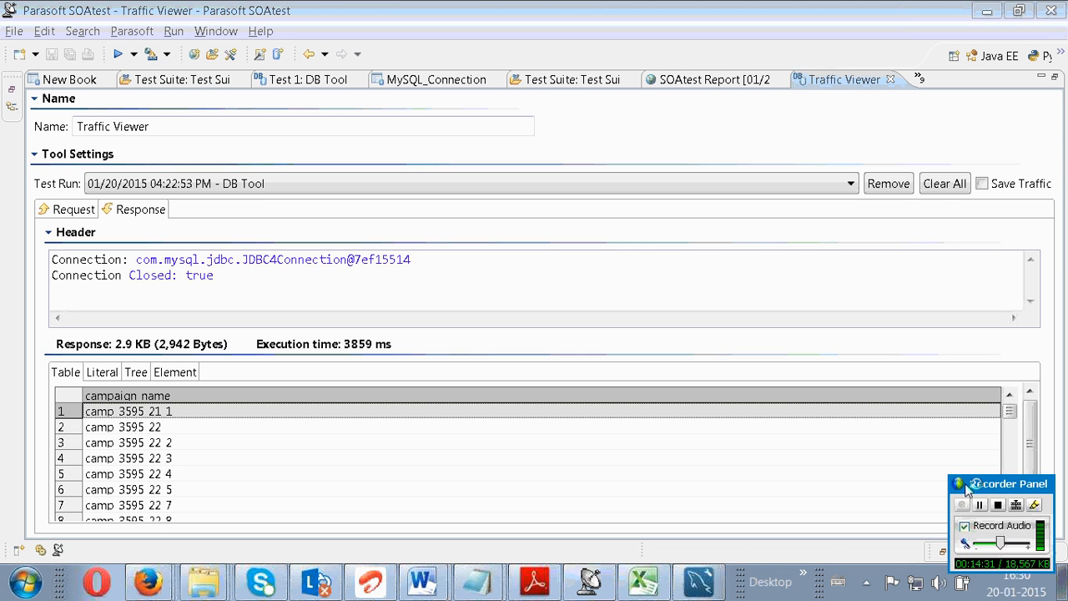
{"action": "left_click", "coordinate": [588, 583]}
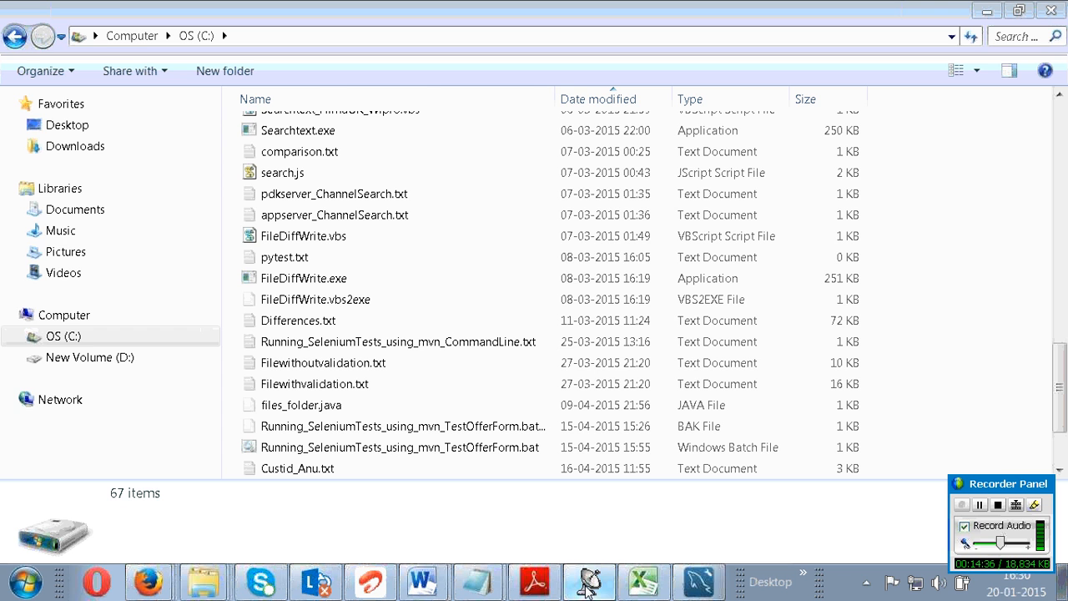
{"action": "left_click", "coordinate": [589, 583]}
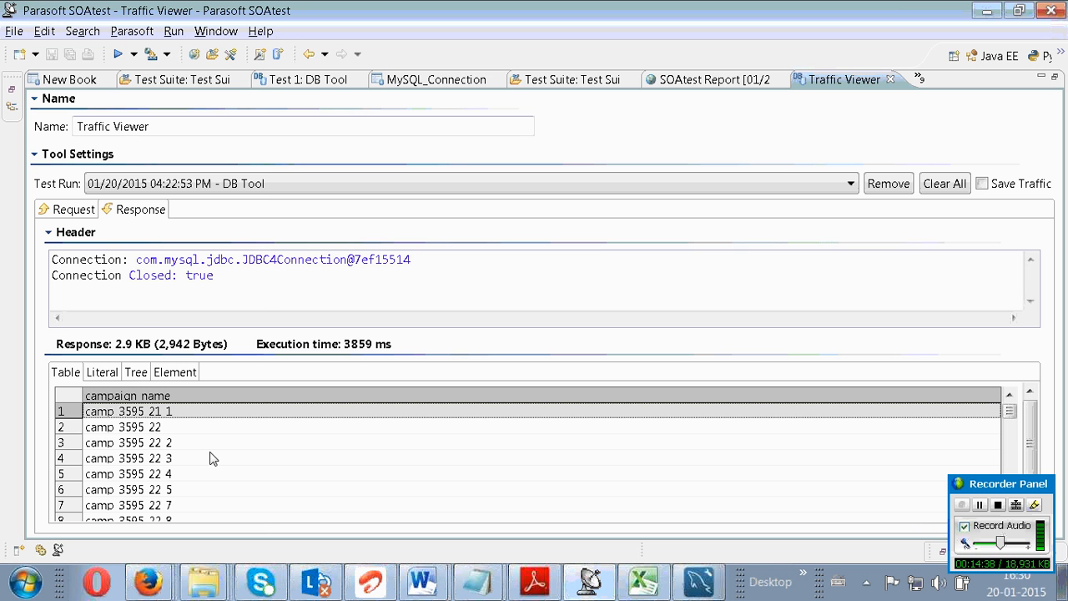
- Look through the test case tree up to its global data sources, then view the DB Tool's request in the Traffic Viewer
{"action": "left_click", "coordinate": [40, 551]}
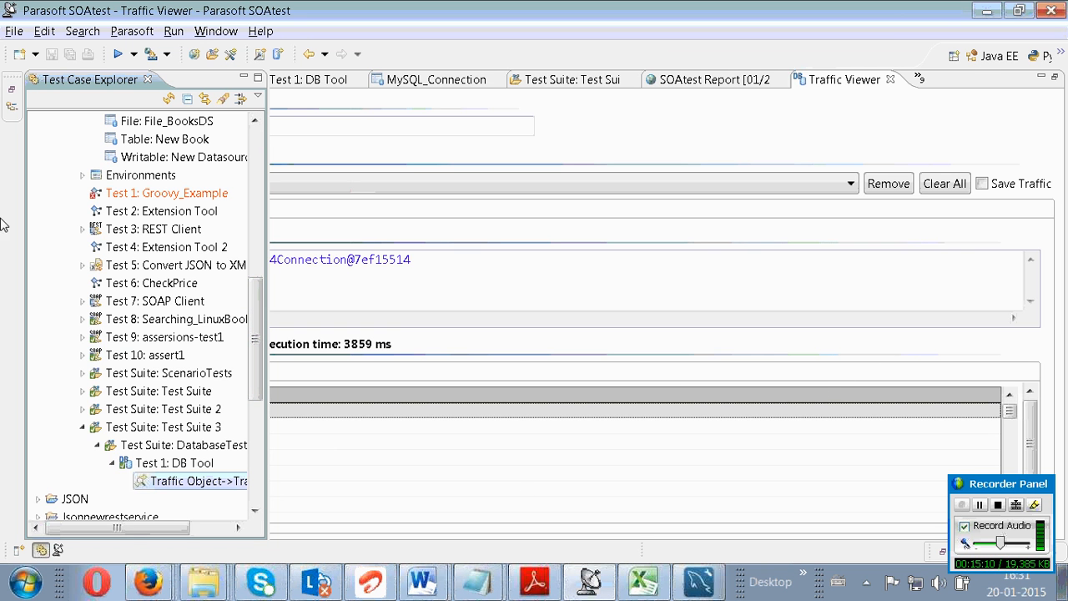
{"action": "scroll", "coordinate": [110, 214], "scroll_direction": "up", "scroll_amount": 9}
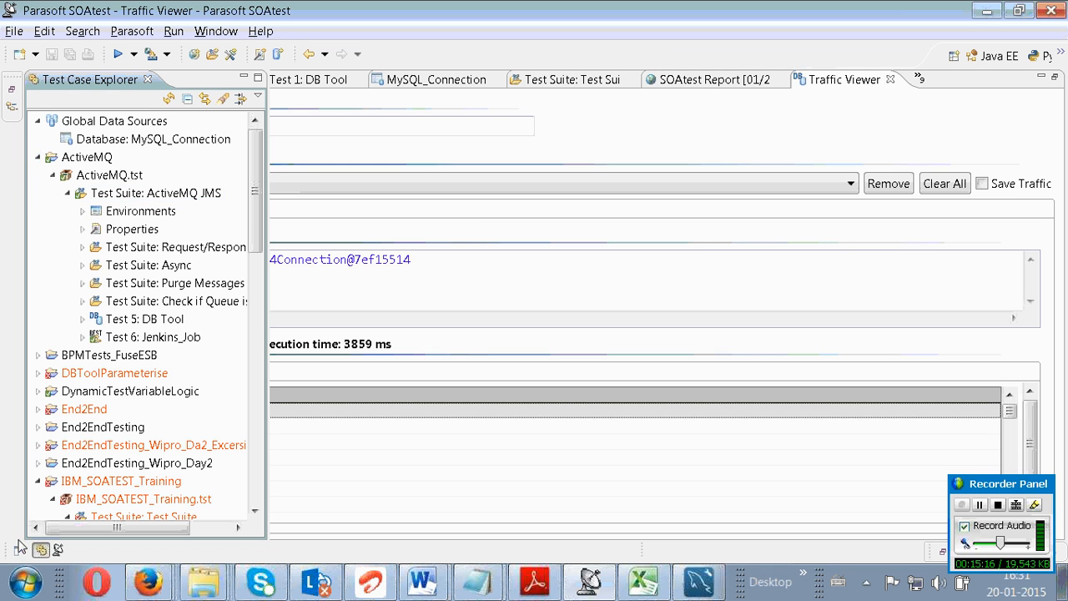
{"action": "left_click", "coordinate": [41, 549]}
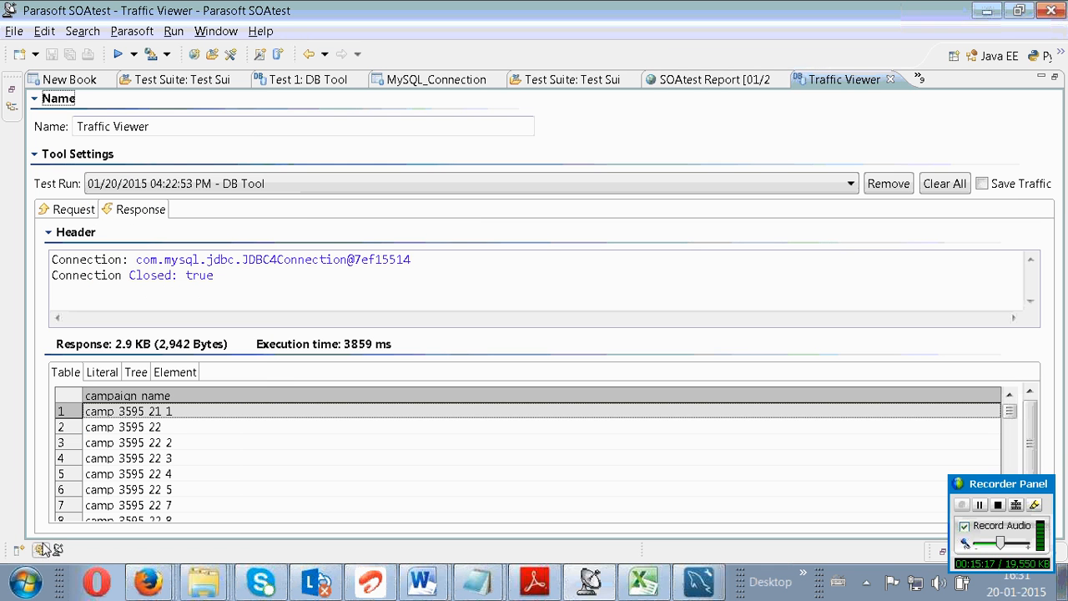
{"action": "left_click", "coordinate": [84, 210]}
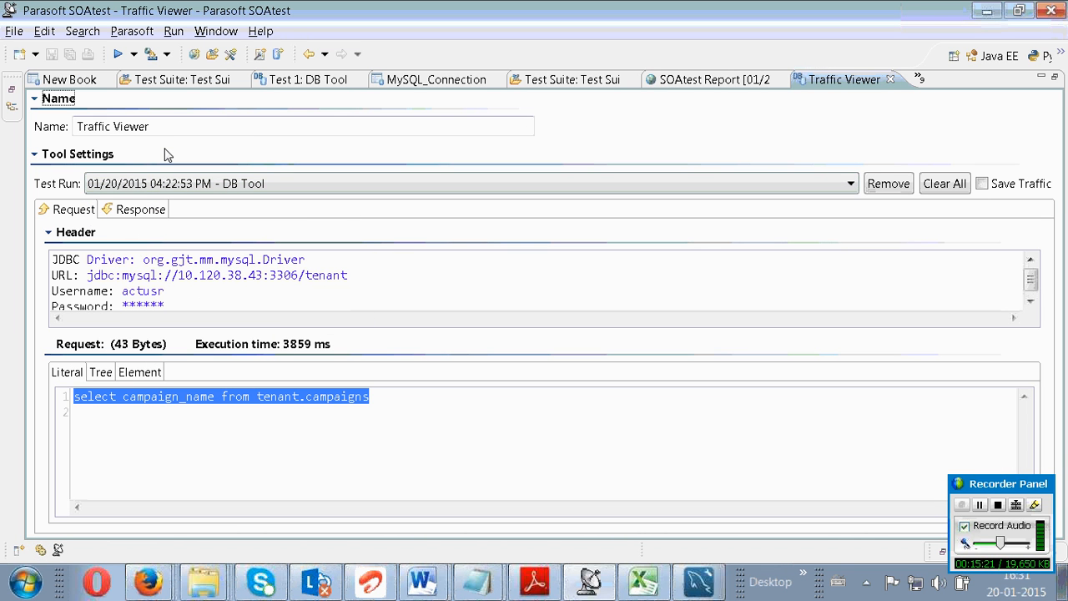